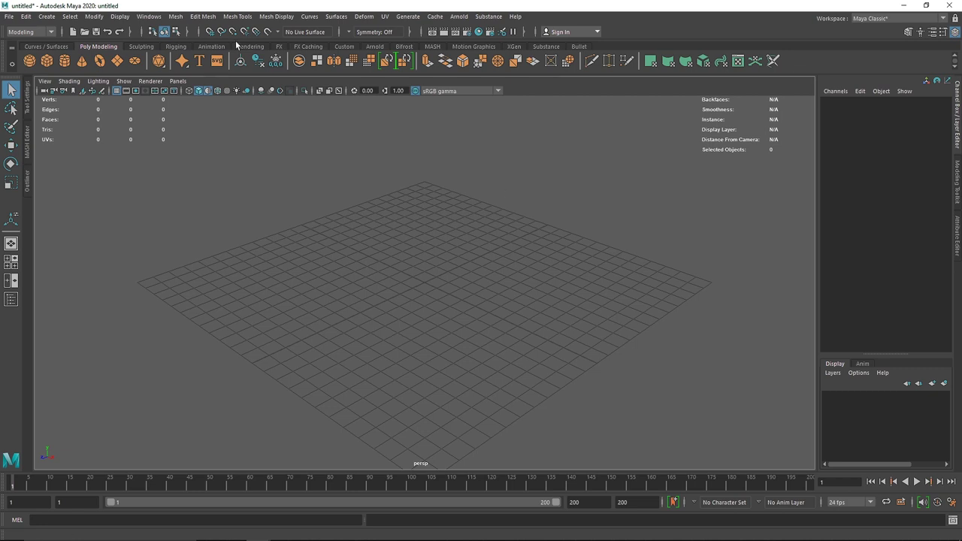
- Create a polygon Platonic Solid at the centre of the grid and show its polyPlatonic1 creation attributes
left_click(46, 16)
mouse_move(88, 61)
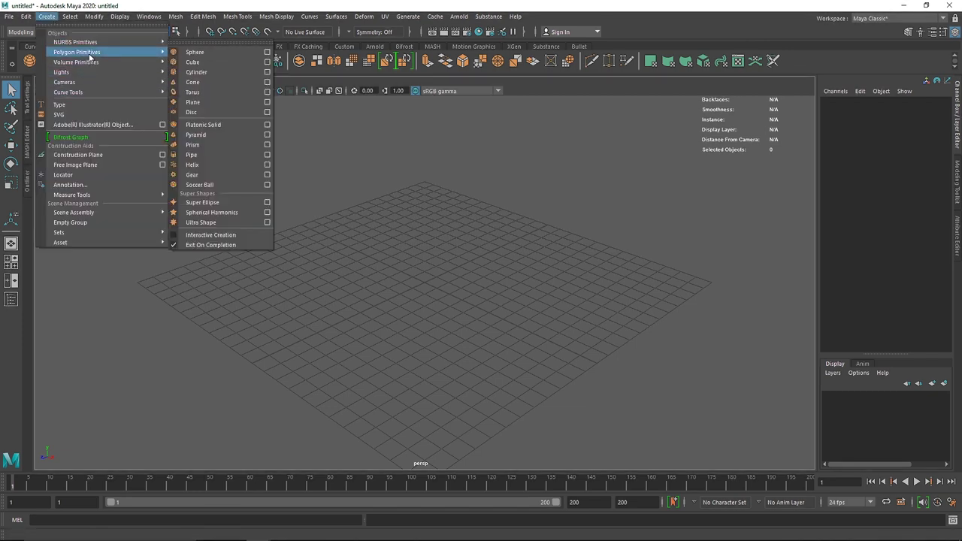
left_click(351, 126)
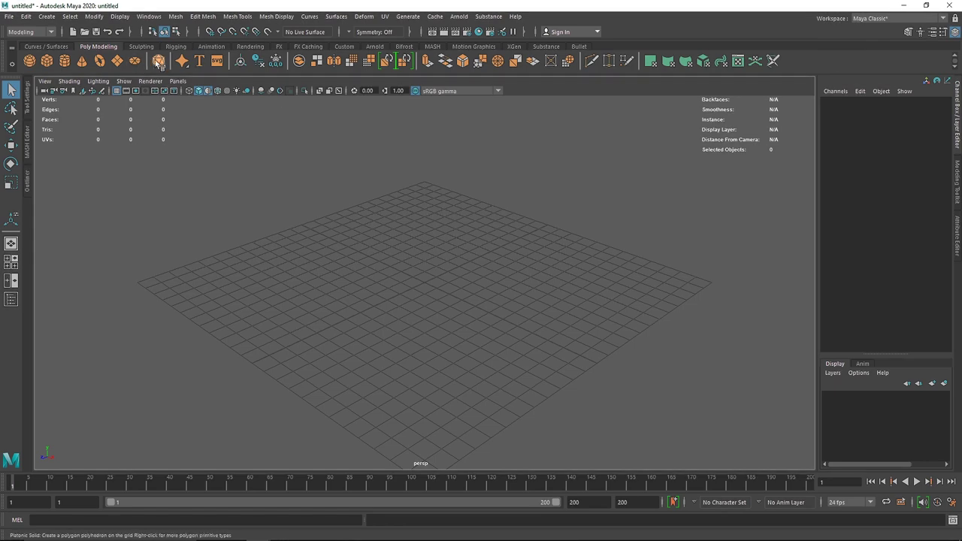
left_click(404, 261)
left_click_drag(403, 261, 431, 284, "alt")
scroll(452, 284, "up", 5)
scroll(434, 290, "up", 5)
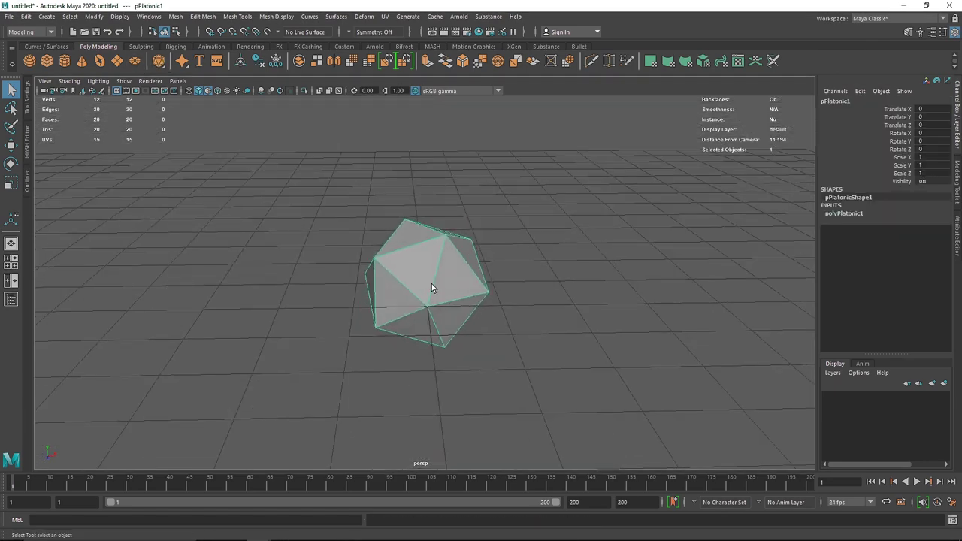
left_click(957, 247)
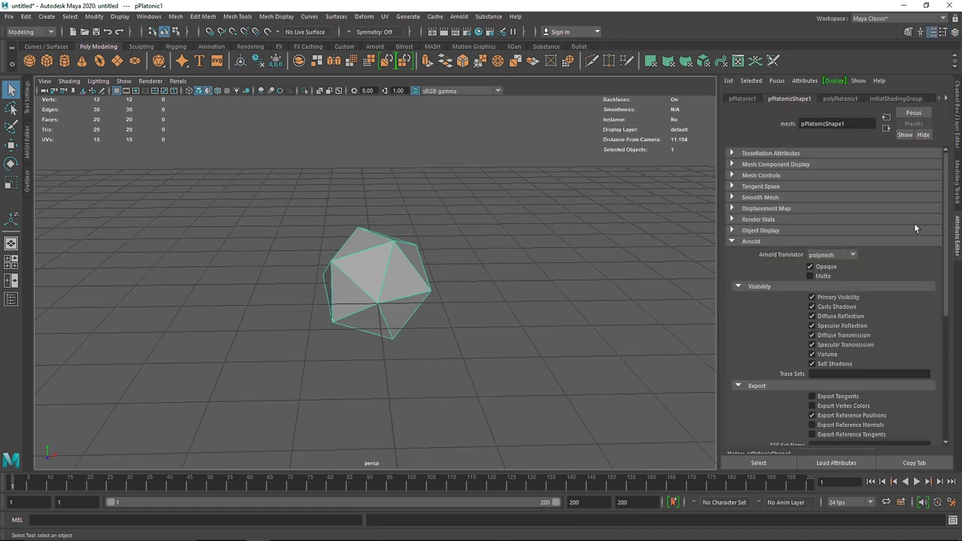
left_click(841, 99)
- Try Tetrahedron and Cube as the solid's primitive type and return it to Icosahedron
left_click(858, 164)
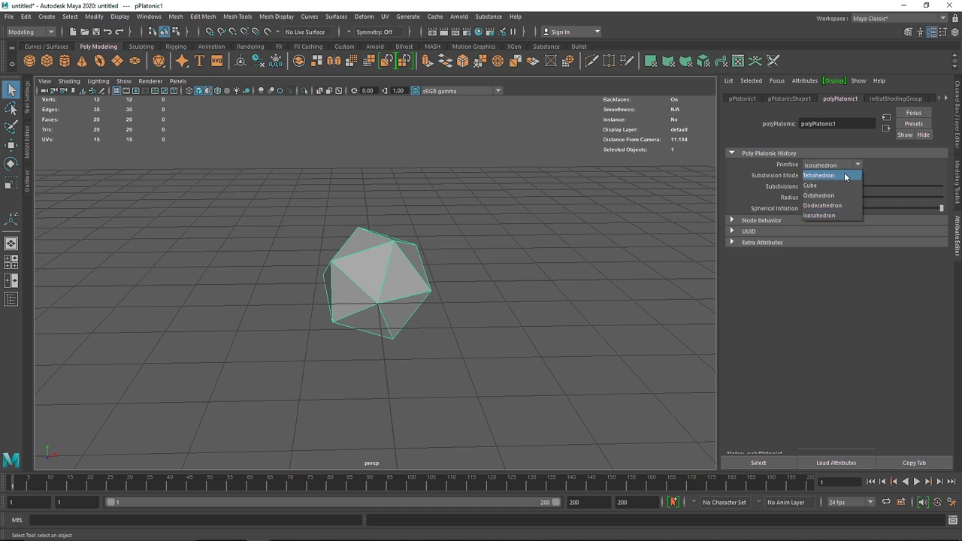
left_click(837, 174)
left_click(841, 166)
left_click(834, 184)
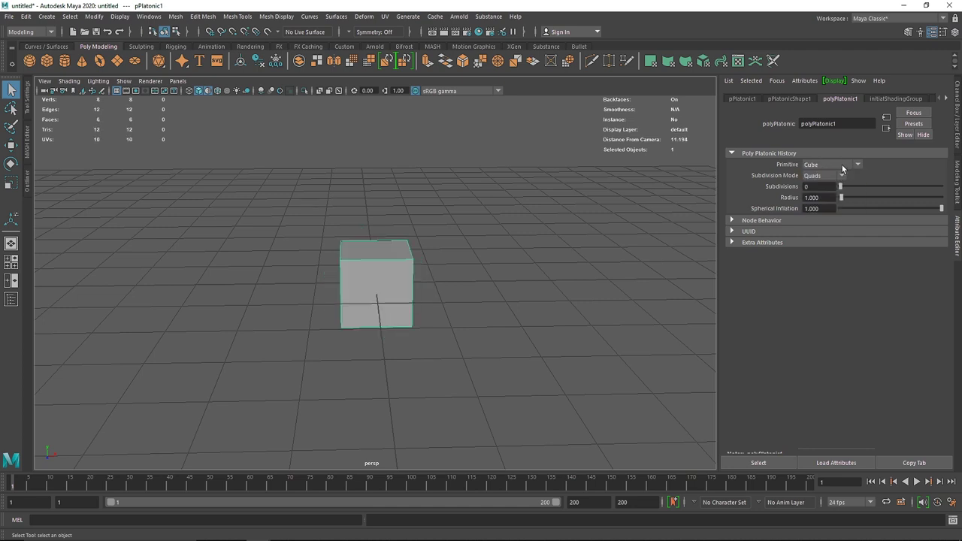
left_click(841, 165)
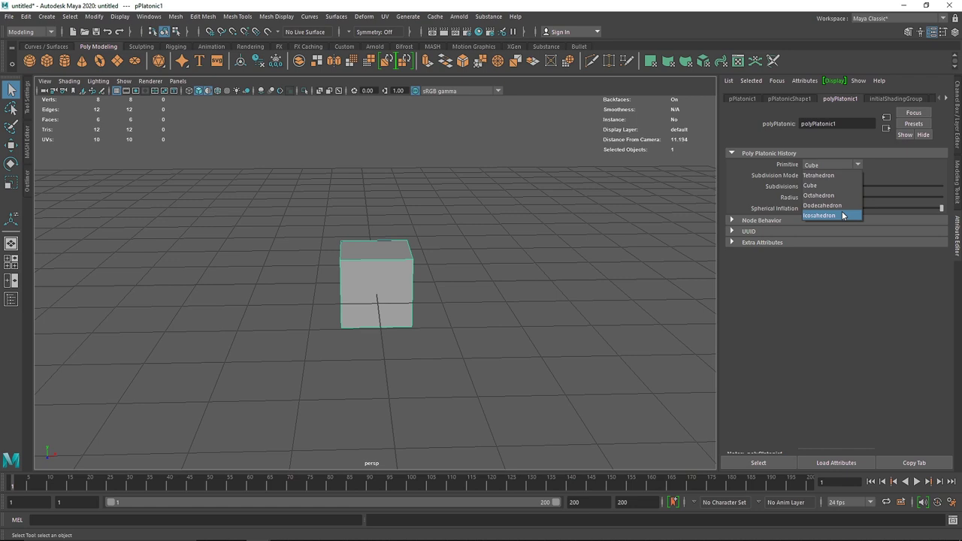
left_click(842, 215)
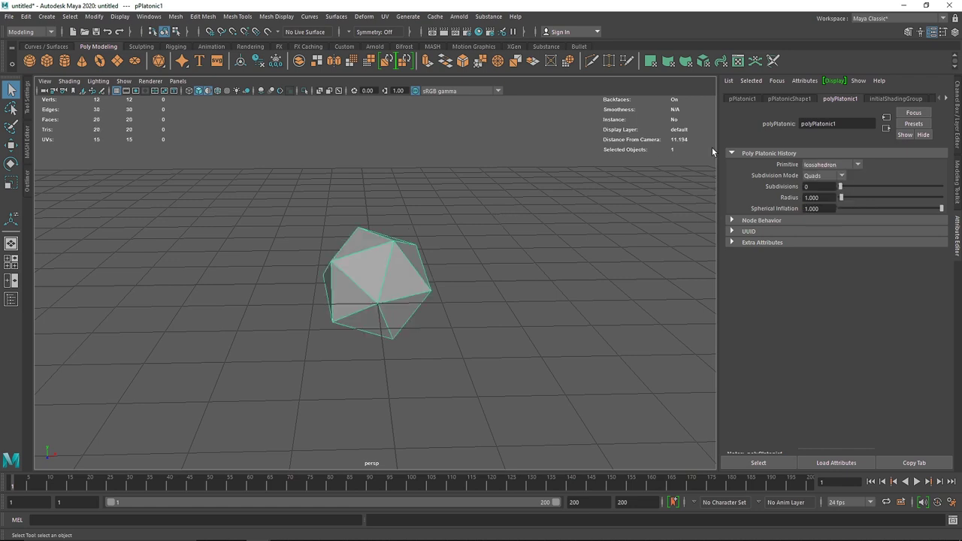
- Try the Pie and Caps subdivision modes on the icosahedron and return the mode to Quads
left_click_drag(612, 202, 455, 243, "alt")
left_click(831, 177)
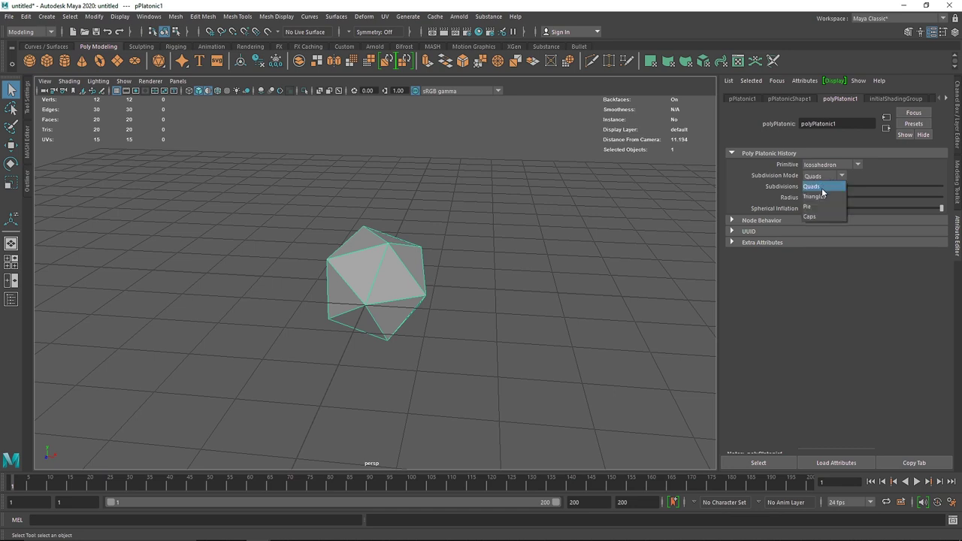
left_click(822, 188)
left_click(824, 178)
left_click(810, 206)
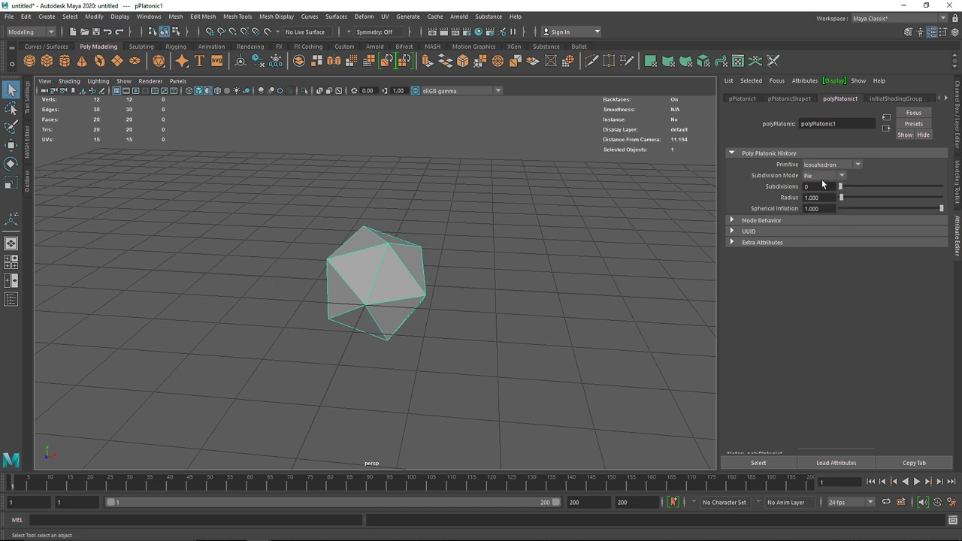
left_click(824, 175)
left_click(813, 216)
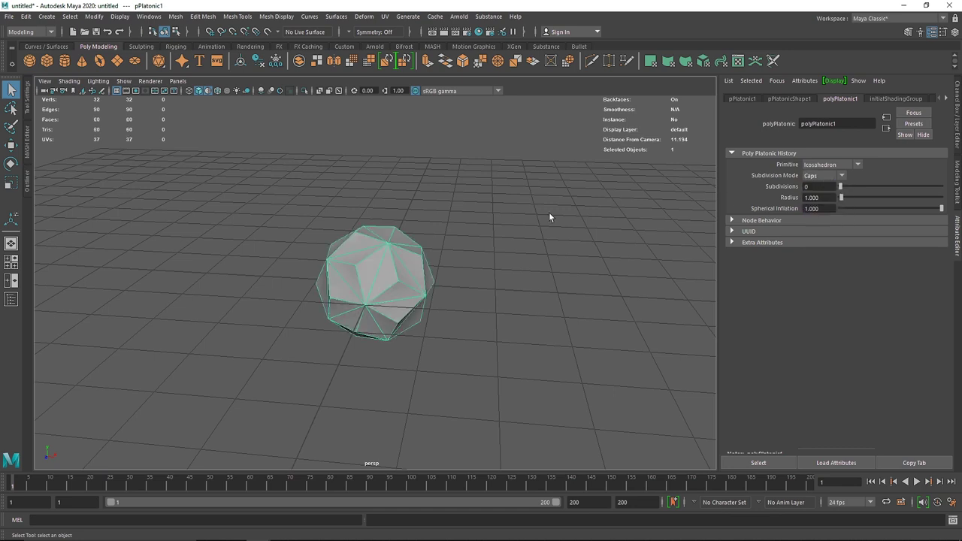
scroll(401, 226, "up", 4)
left_click(819, 176)
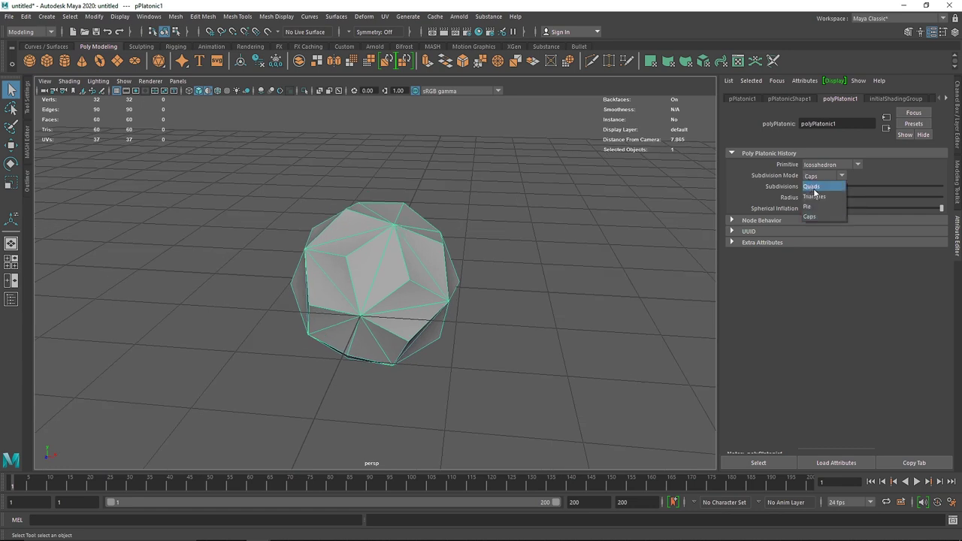
left_click(813, 187)
- Change the primitive to Octahedron with 1 subdivision in Quads mode
left_click(825, 165)
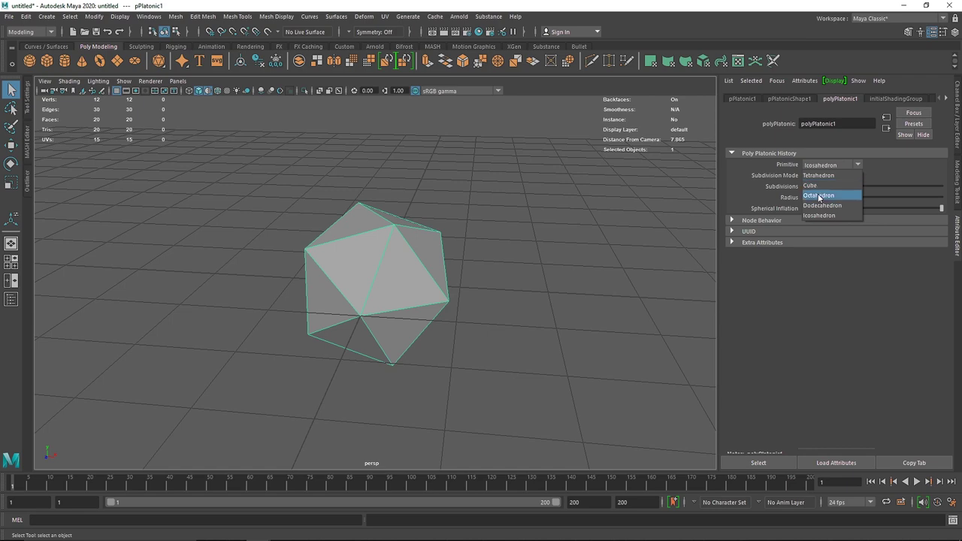
left_click(816, 195)
left_click_drag(840, 187, 844, 186)
left_click(824, 175)
left_click(816, 193)
mouse_move(538, 238)
left_mouse_down("alt")
mouse_move(344, 236)
mouse_move(526, 237)
left_mouse_up("alt")
left_click(813, 177)
left_click(817, 178)
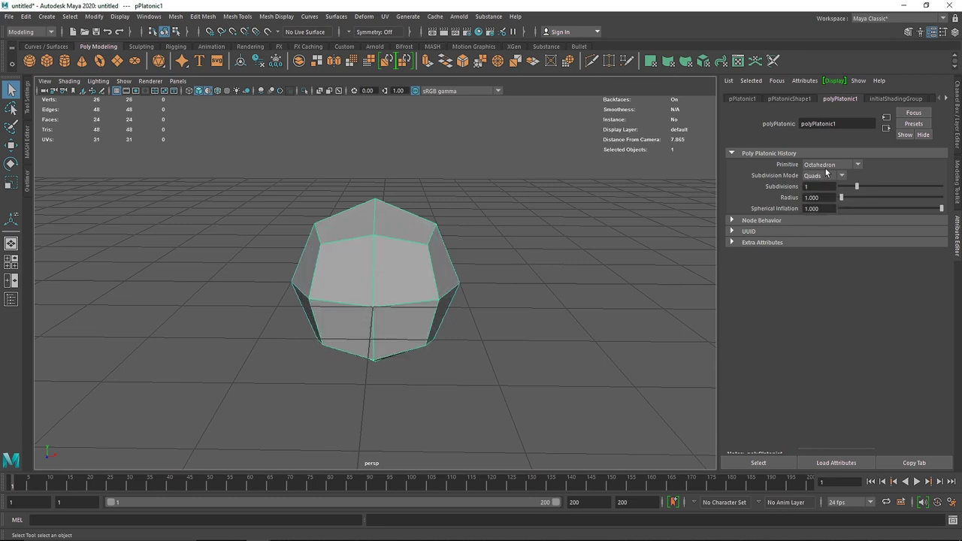
- Change the primitive back to Icosahedron, try a tiny radius, and set the radius to 1 and the subdivisions to 0
left_click(830, 167)
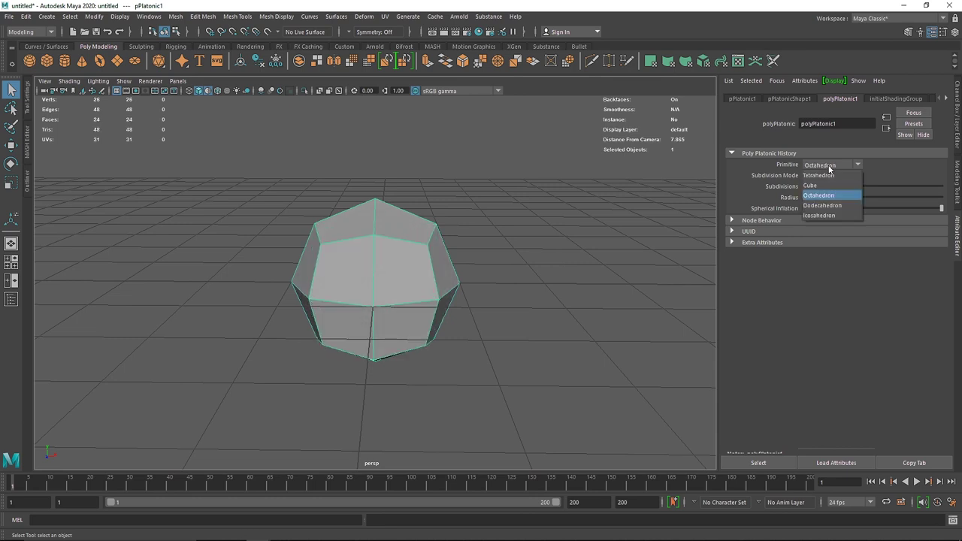
left_click(822, 216)
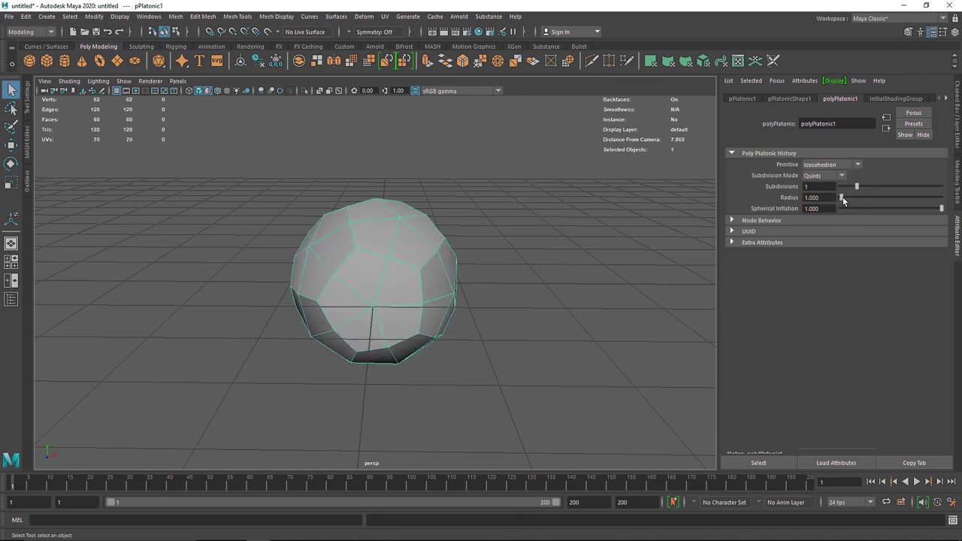
left_click_drag(842, 200, 836, 195)
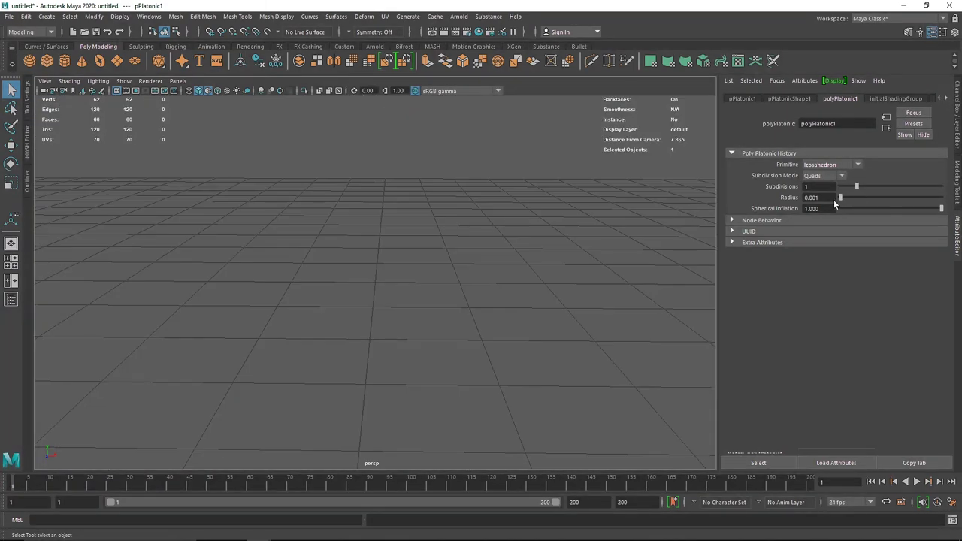
left_click(830, 197)
type("1")
double_click(827, 188)
type("0")
key("Return")
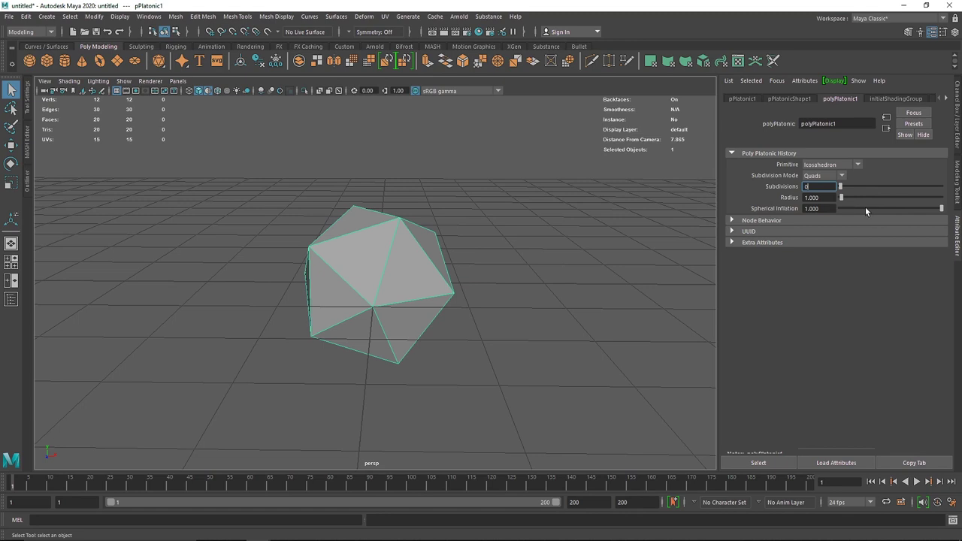
- Change the primitive to Tetrahedron with 2 subdivisions and reduce its spherical inflation to 0
left_click(820, 164)
left_click(821, 177)
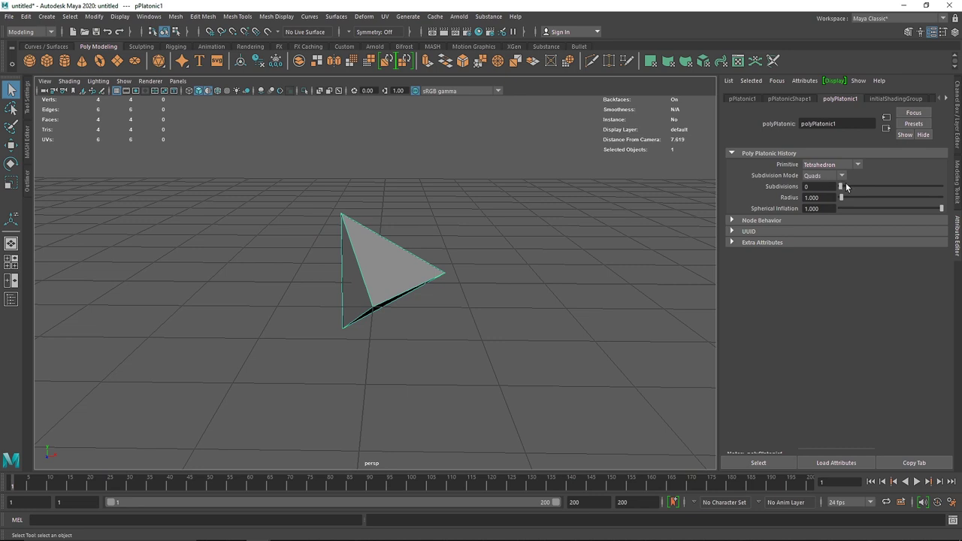
left_click_drag(845, 184, 857, 185)
mouse_move(939, 209)
left_mouse_down()
mouse_move(822, 208)
mouse_move(942, 208)
mouse_move(825, 212)
mouse_move(870, 190)
mouse_move(939, 209)
left_mouse_up()
left_click_drag(569, 212, 466, 223, "alt")
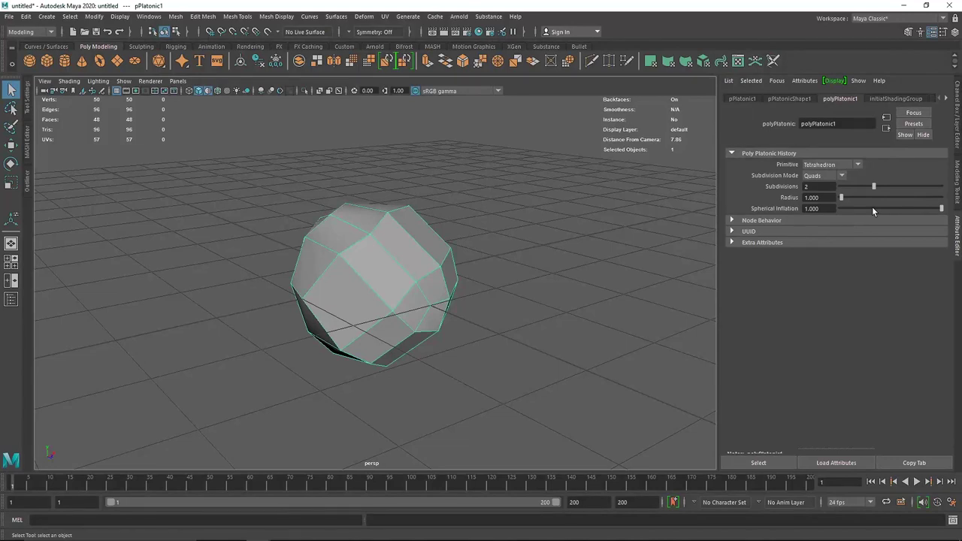
left_click_drag(871, 211, 790, 208)
left_click_drag(406, 226, 472, 226, "alt")
- Set the primitive to Icosahedron and reduce its subdivisions to 0
left_click(840, 166)
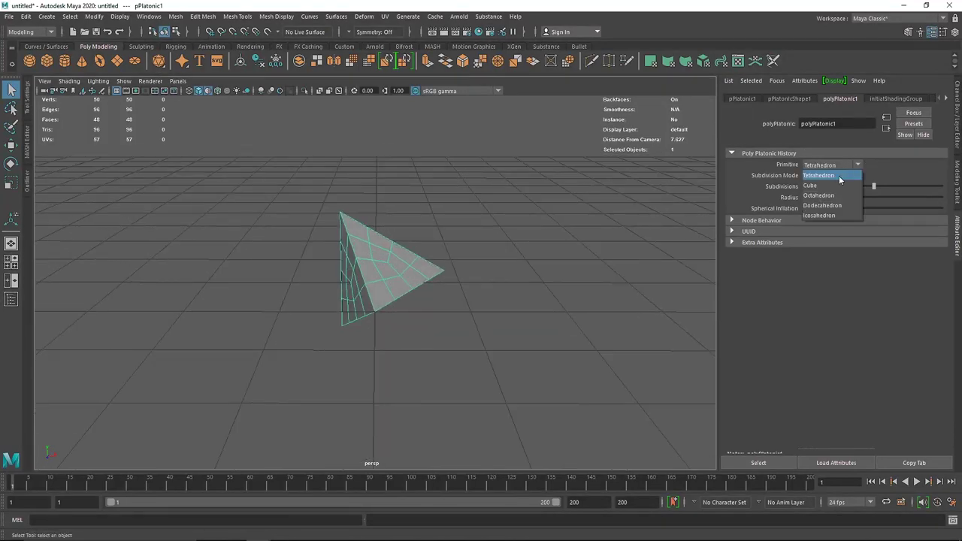
left_click(819, 214)
left_click(818, 187)
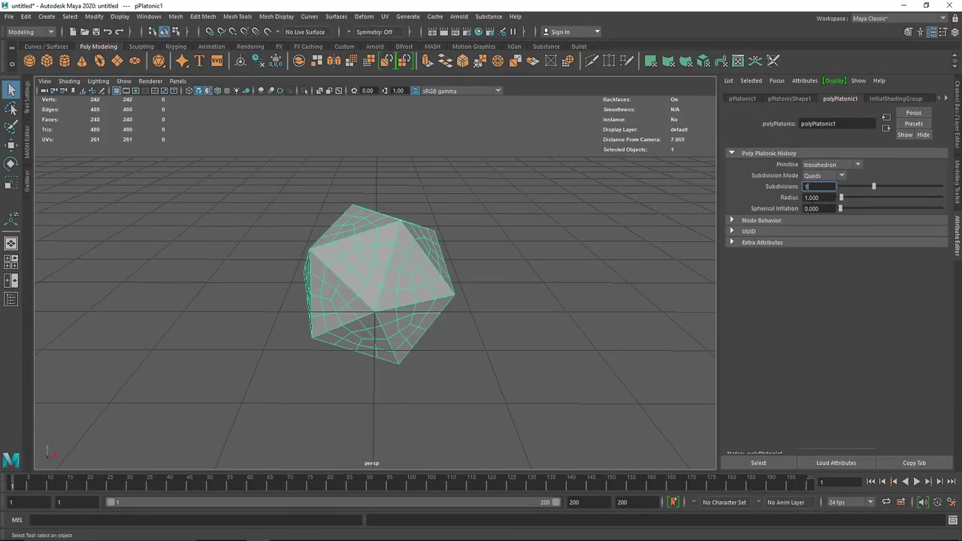
left_click_drag(868, 187, 835, 187)
left_click_drag(600, 213, 459, 223, "alt")
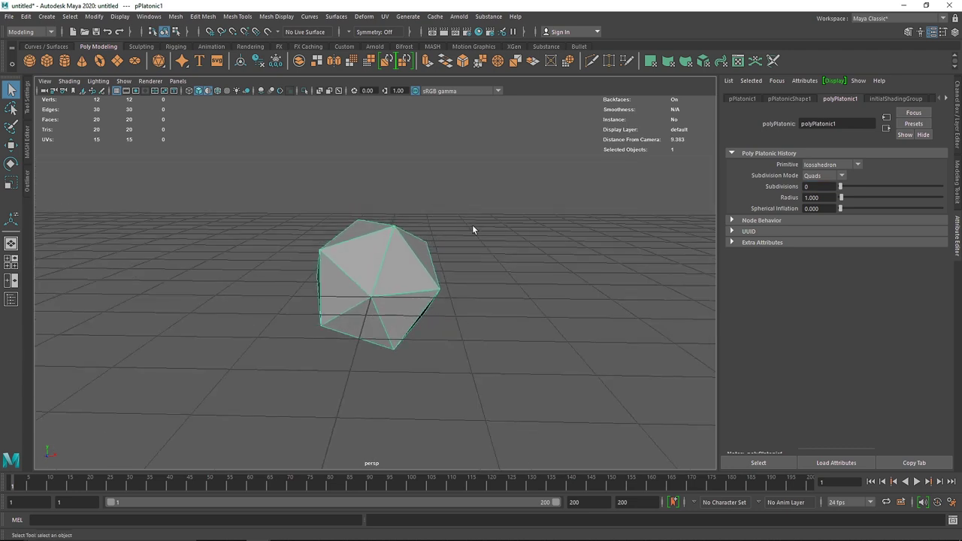
- Enlarge the icosahedron by trying a radius of 2 and setting it to 2.5
left_click_drag(825, 198, 767, 208)
type("2")
key("Return")
scroll(451, 236, "down", 3)
key("shift+Tab")
type("2.5")
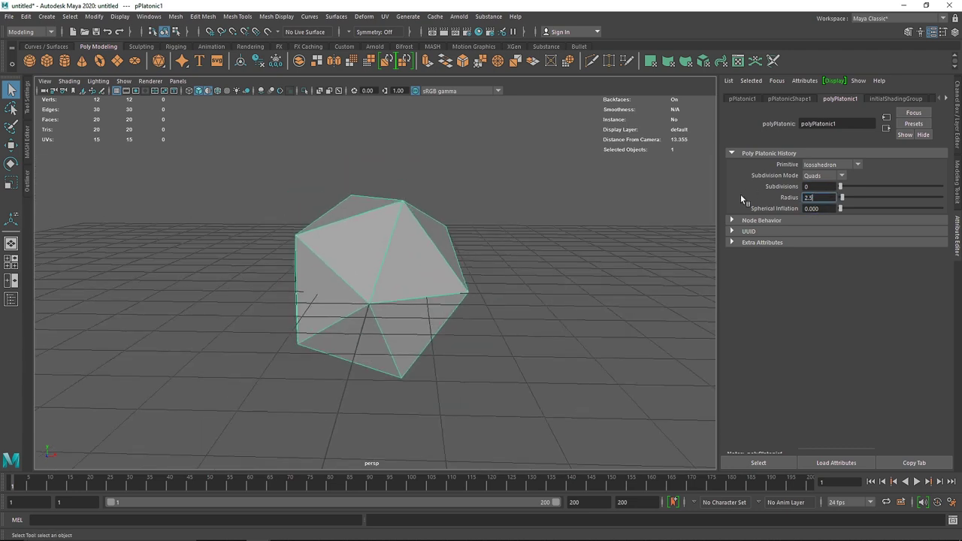
key("Return")
- Select the icosahedron with the Move tool and hide the viewport grid
left_click(475, 213)
left_click_drag(476, 215, 419, 236, "alt")
left_click(388, 224)
key("w")
scroll(387, 226, "down", 5)
left_click(116, 91)
scroll(339, 206, "up", 5)
mouse_move(384, 236)
left_mouse_down("alt")
mouse_move(344, 240)
mouse_move(369, 236)
left_mouse_up("alt")
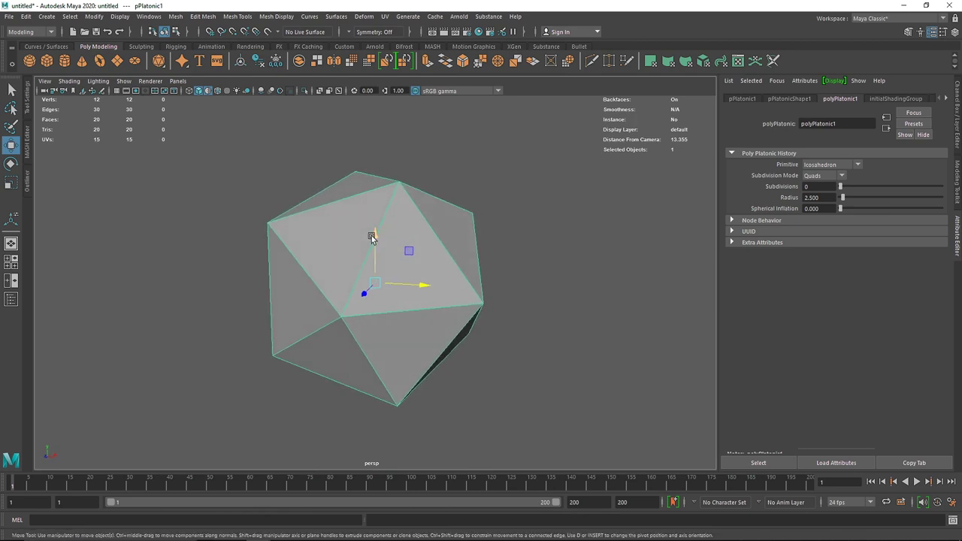
- Switch the icosahedron to face selection and select all of its faces
right_click(385, 206)
right_click_drag(382, 210, 384, 238)
scroll(386, 239, "down", 4)
left_click_drag(184, 170, 469, 343)
left_click_drag(420, 293, 400, 281, "alt")
scroll(400, 280, "up", 4)
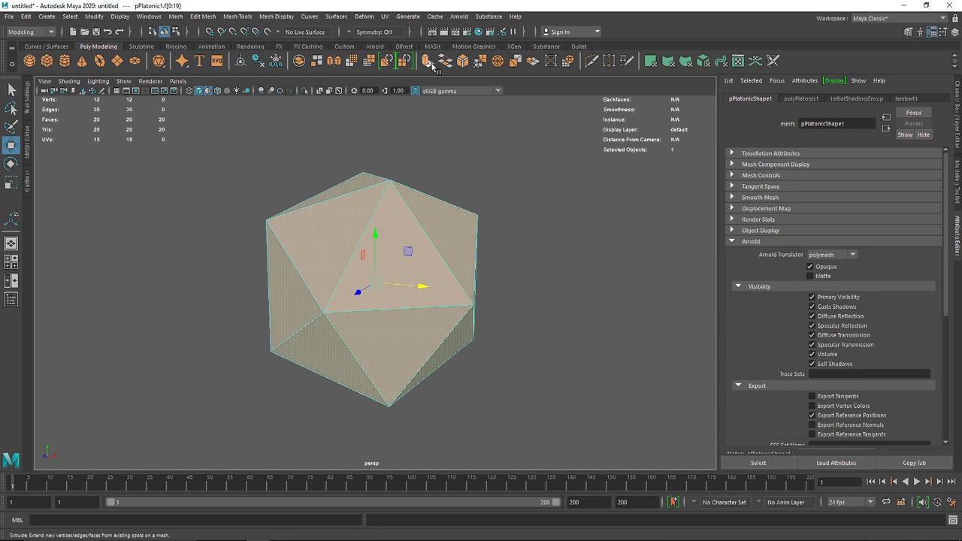
- Extrude all selected faces, try pushing them outward by about 0.54, and undo that push
left_click(210, 16)
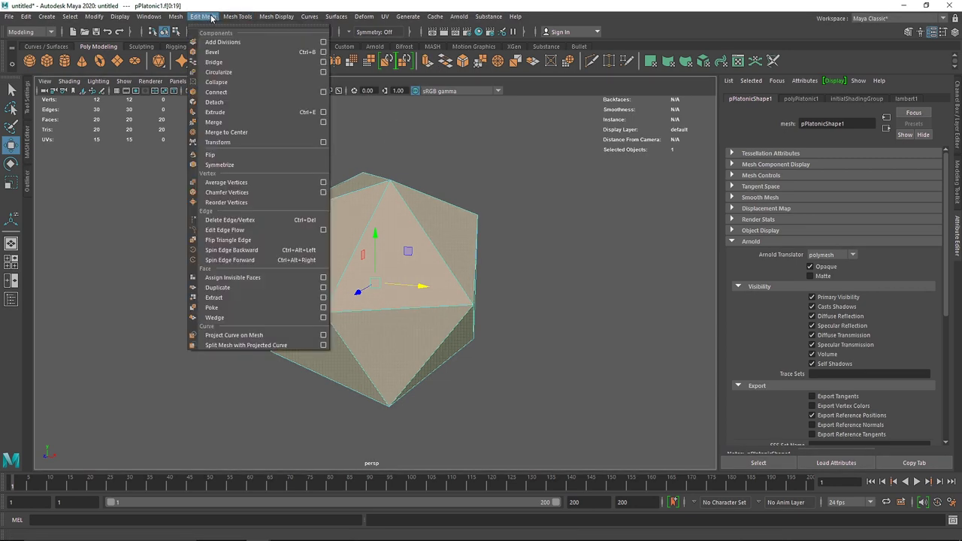
left_click(215, 112)
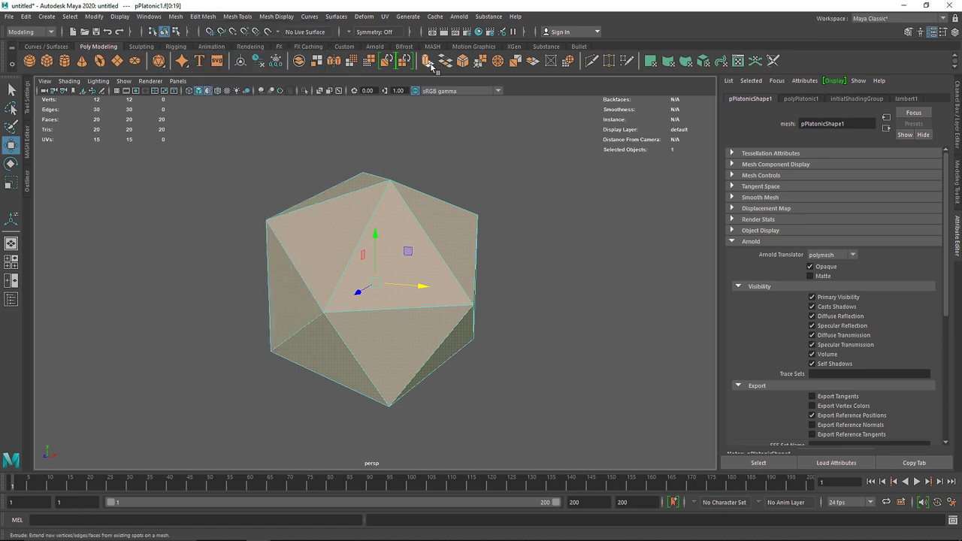
left_click_drag(435, 195, 453, 189)
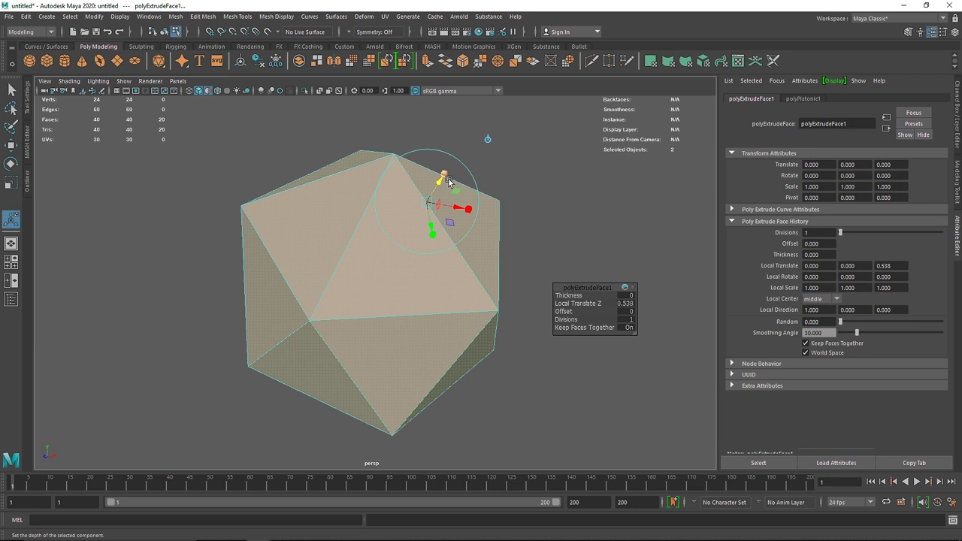
key("ctrl+z")
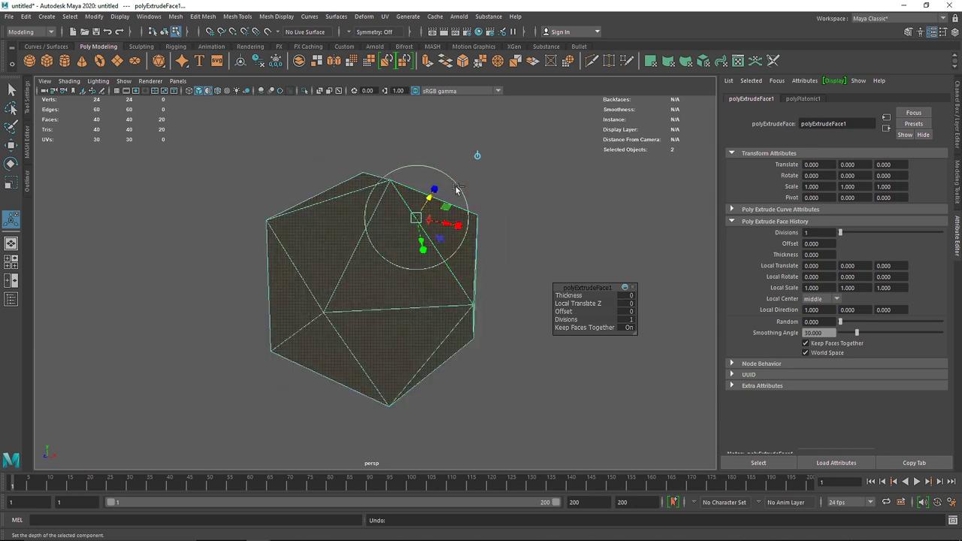
- Turn off Keep Faces Together for the extrusion and set its offset to 0.2 so each triangle is inset separately
left_click(571, 327)
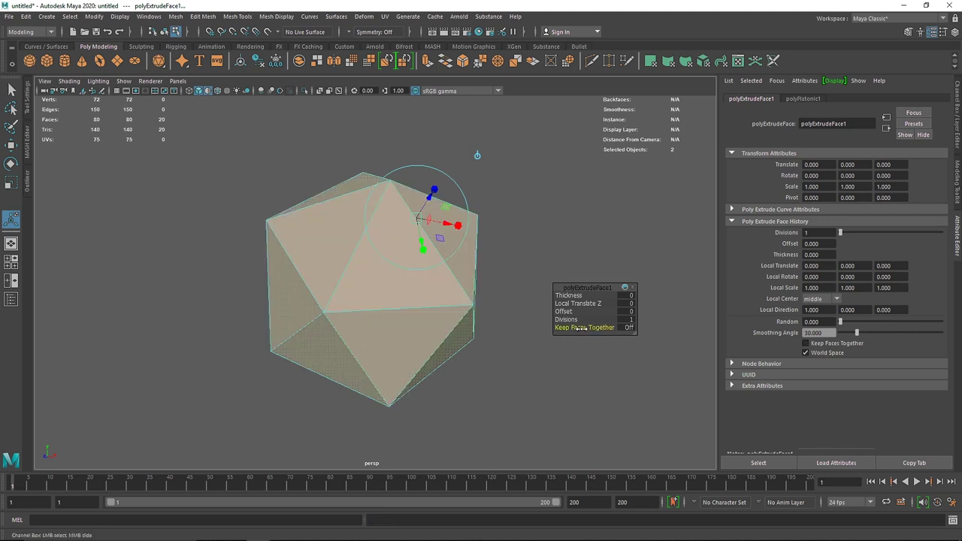
left_click(433, 190)
mouse_move(418, 219)
left_mouse_down()
mouse_move(404, 220)
mouse_move(415, 218)
left_mouse_up()
left_click_drag(562, 311, 562, 311)
middle_click_drag(563, 311, 564, 311)
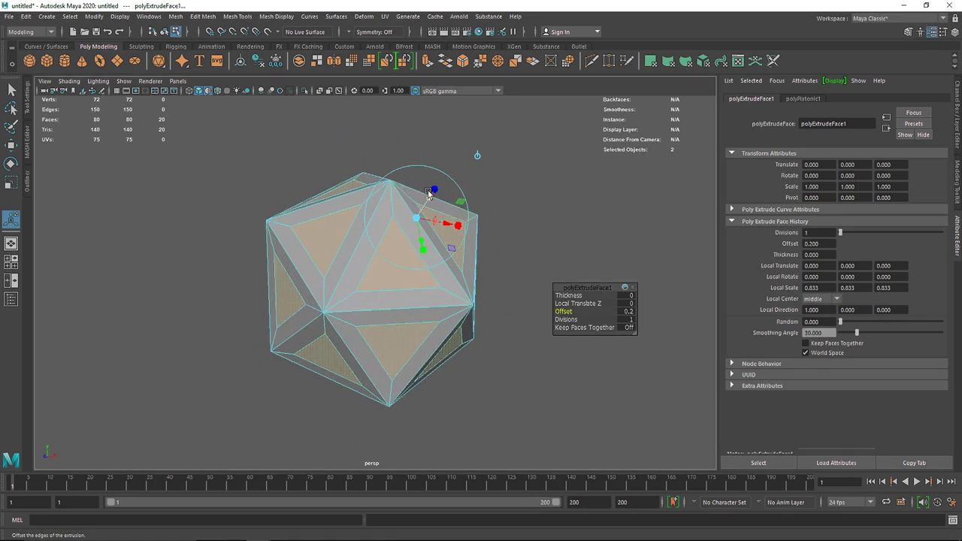
left_click_drag(423, 219, 423, 220)
- Extrude the inset triangles again and push them inward to a Local Translate Z of about -0.132
key("ctrl+e")
left_click_drag(402, 242, 388, 237, "alt")
left_click_drag(449, 194, 443, 197)
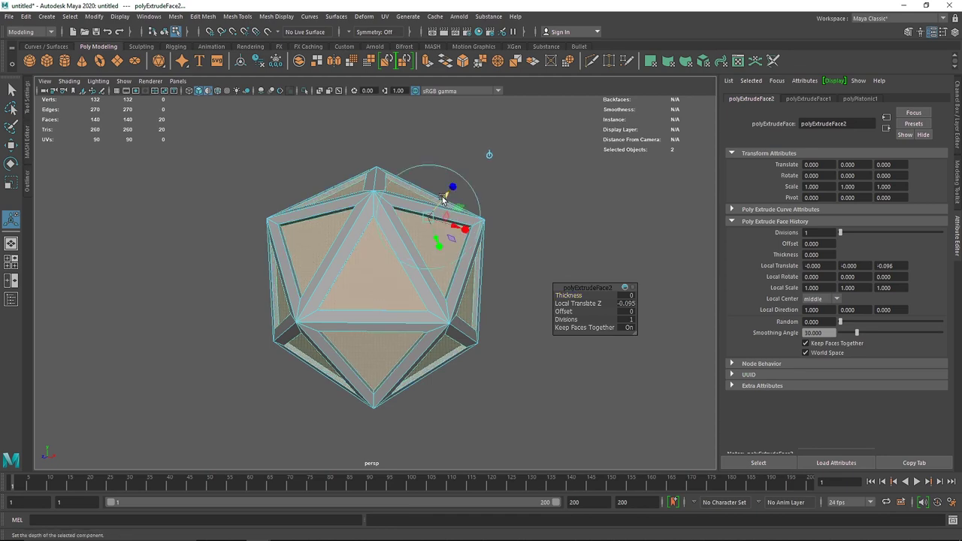
right_click_drag(449, 224, 515, 208, "alt")
left_click_drag(516, 208, 444, 251, "alt")
right_click_drag(444, 251, 533, 273, "alt")
middle_click_drag(533, 273, 366, 265, "alt")
right_click_drag(366, 265, 410, 285, "alt")
left_click_drag(411, 286, 408, 273, "alt")
left_click_drag(428, 237, 328, 236)
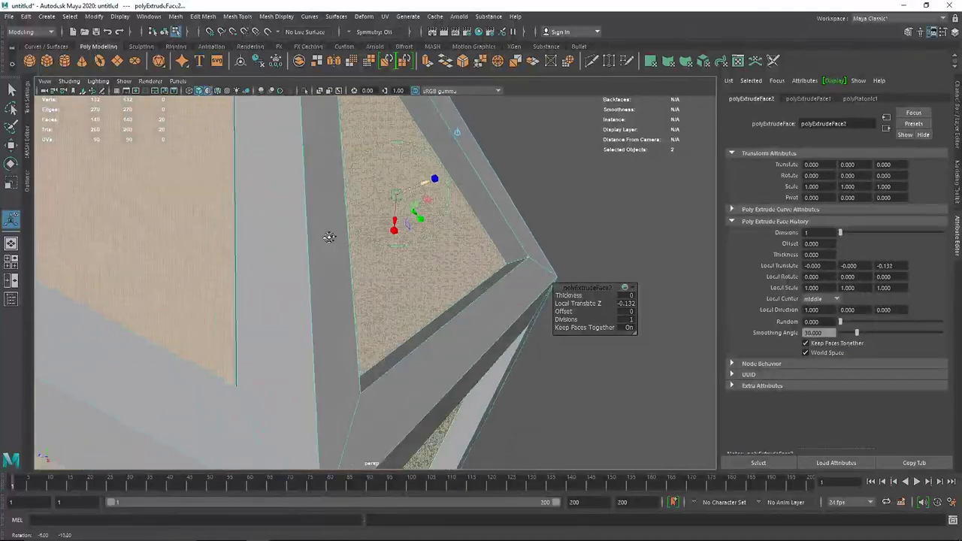
- Extrude the recessed triangular faces again and push them slightly further inward to a Local Translate Z of about -0.009
key("ctrl+e")
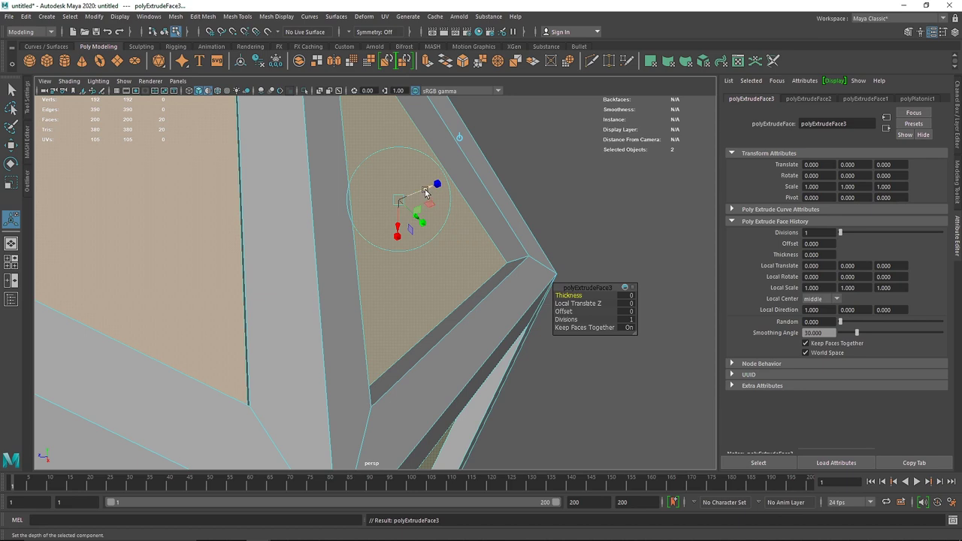
left_click_drag(425, 193, 423, 194)
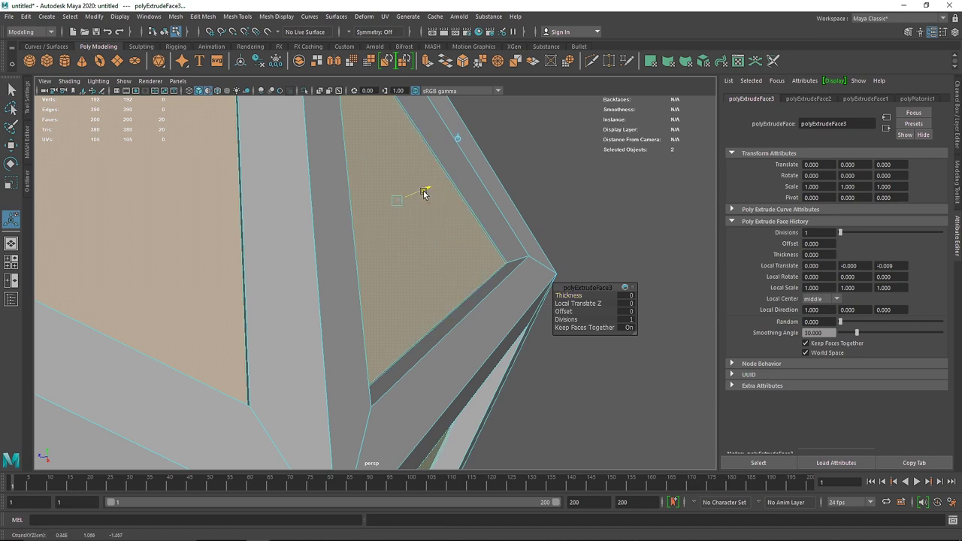
scroll(491, 203, "up", 10)
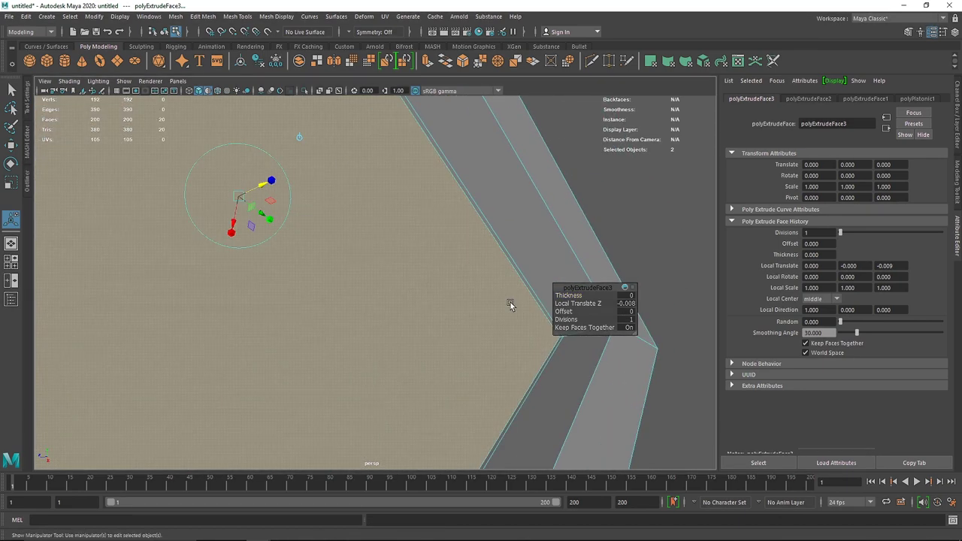
mouse_move(510, 305)
left_mouse_down("alt")
mouse_move(519, 305)
mouse_move(496, 307)
left_mouse_up("alt")
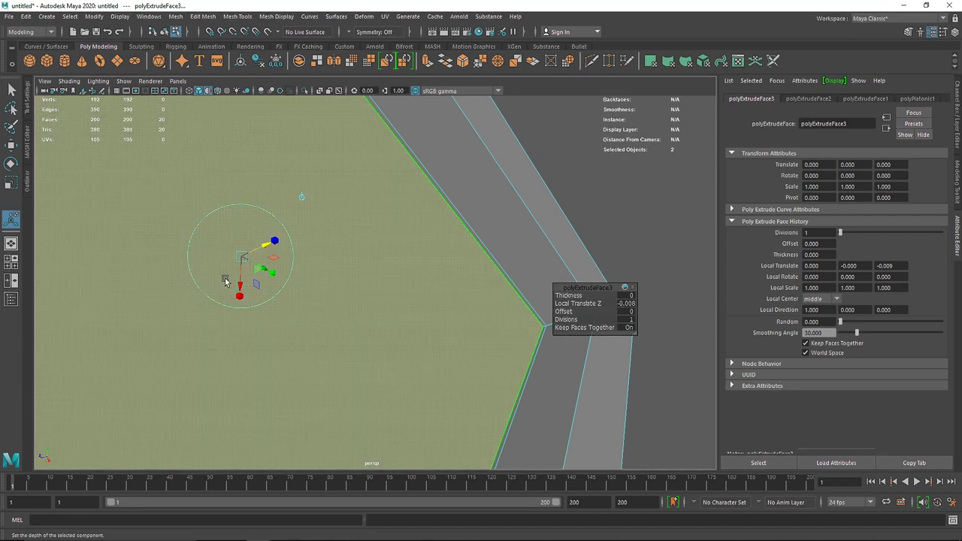
- Delete the selected triangular faces to leave an open icosahedron frame
scroll(224, 278, "down", 4)
scroll(226, 279, "down", 6)
key("Delete")
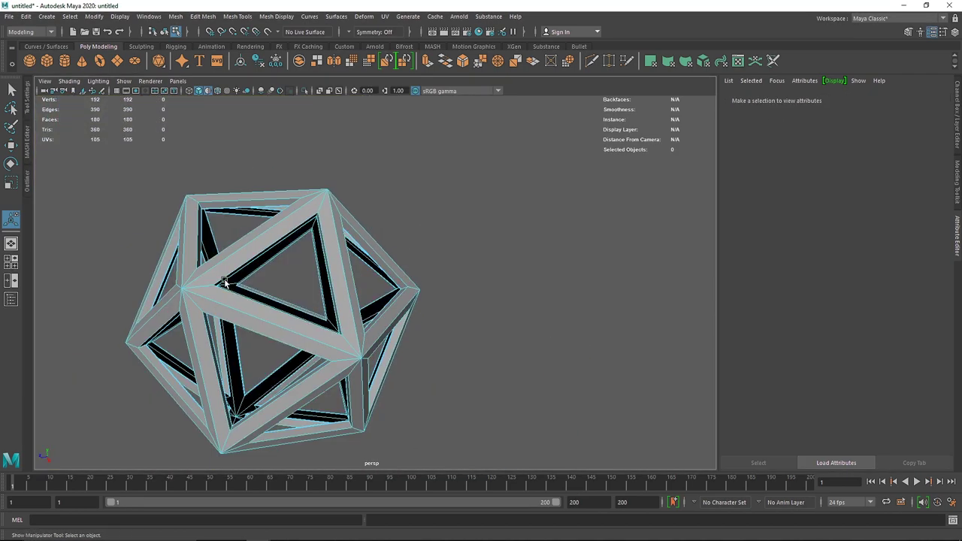
left_click_drag(208, 279, 242, 274, "alt")
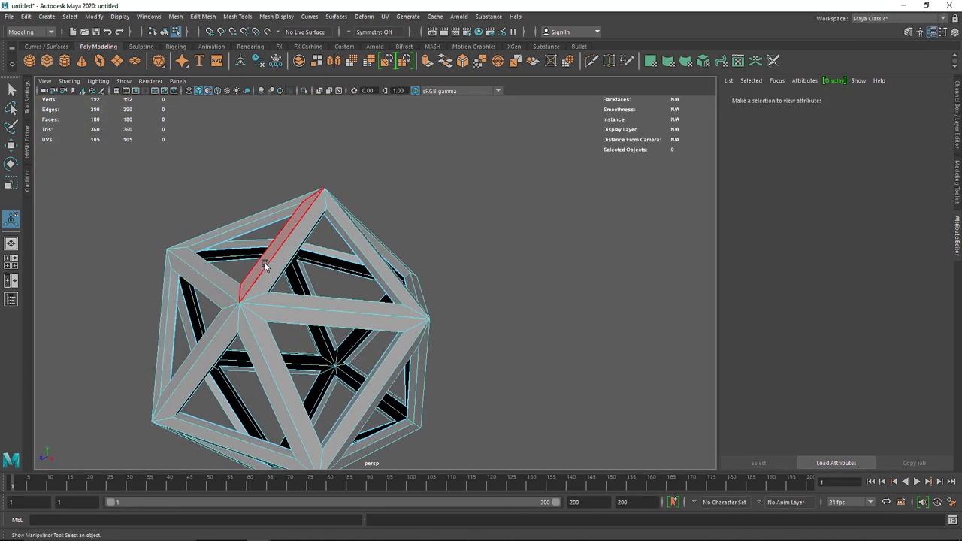
- Return the frame to object selection, examine it in smooth preview, and restore the unsmoothed display
right_click_drag(282, 244, 448, 195)
left_click(447, 192)
left_click(302, 242)
key("3")
left_click(443, 214)
mouse_move(300, 238)
left_mouse_down("alt")
mouse_move(232, 318)
mouse_move(300, 279)
mouse_move(326, 302)
mouse_move(311, 244)
left_mouse_up("alt")
left_click(309, 225)
key("1")
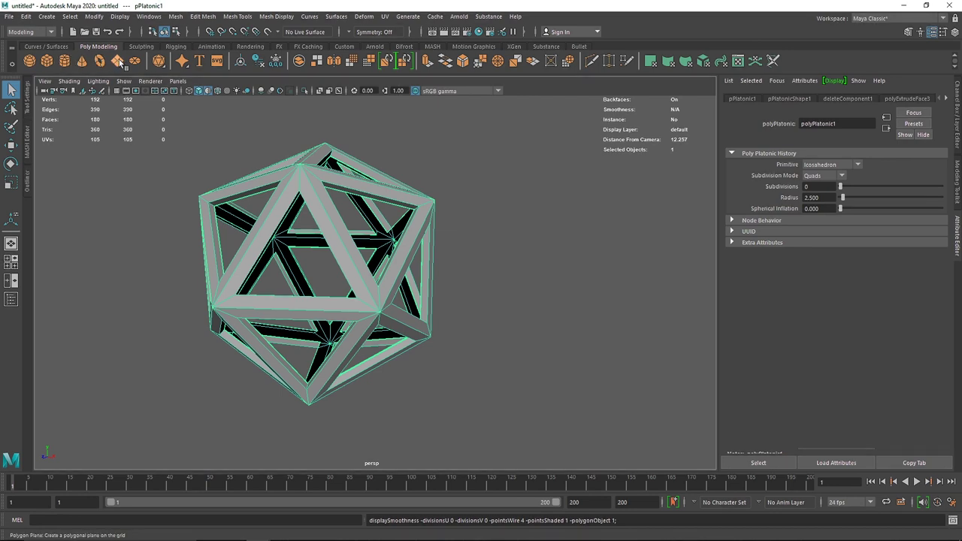
- Create a polygon cube, move it out beside the icosahedron frame, and preview it smoothed
left_click(46, 61)
left_click_drag(301, 255, 641, 370, "alt")
key("w")
scroll(603, 334, "up", 6)
middle_click_drag(603, 334, 478, 318, "alt")
scroll(478, 315, "down", 4)
key("3")
scroll(568, 311, "down", 2)
left_click(462, 351)
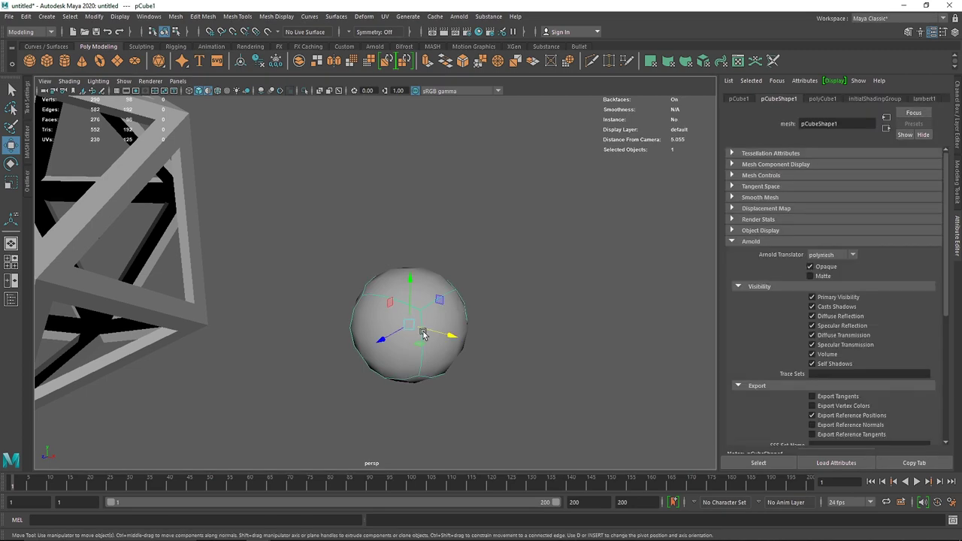
- Insert an edge loop close to one side of the unsmoothed cube and preview the cube smoothed in object selection
key("1")
right_click_drag(449, 287, 424, 300, "shift")
left_click_drag(423, 299, 431, 293)
key("q")
right_click_drag(434, 281, 487, 244)
key("3")
left_click(524, 316)
left_click_drag(525, 315, 561, 336, "alt")
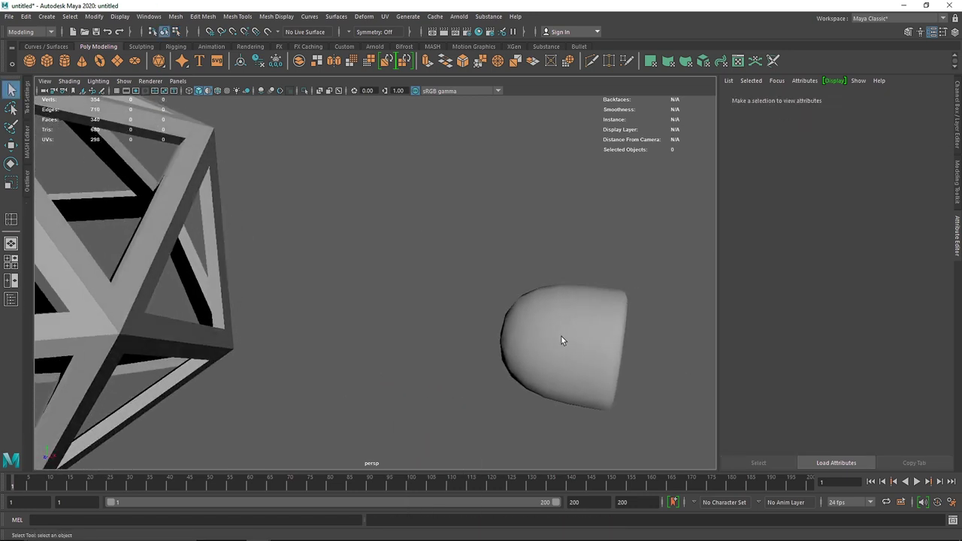
- Examine the cube's supporting edge loop close up, comparing the unsmoothed cage with the smooth preview
left_click(560, 335)
key("f")
key("1")
right_click_drag(455, 219, 456, 211)
left_click(456, 212)
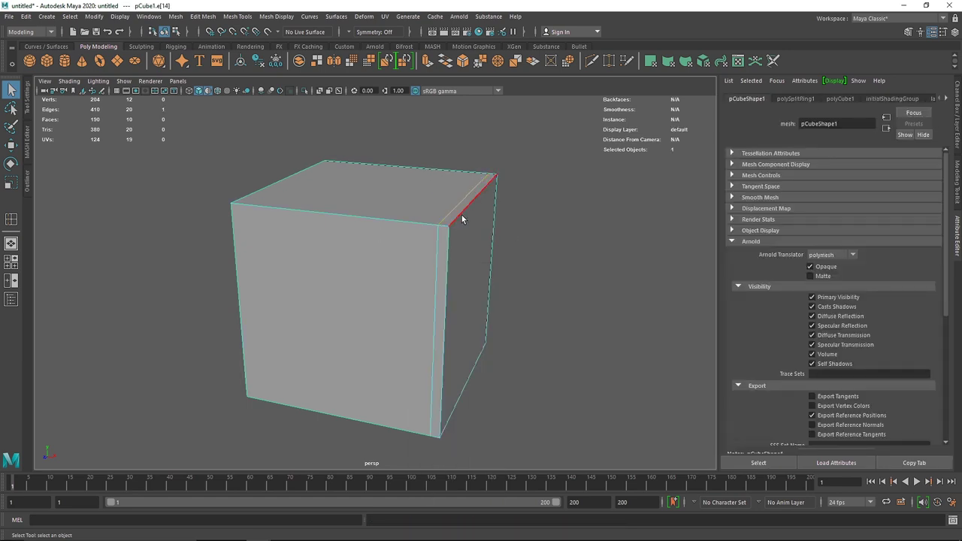
right_click_drag(448, 219, 536, 178)
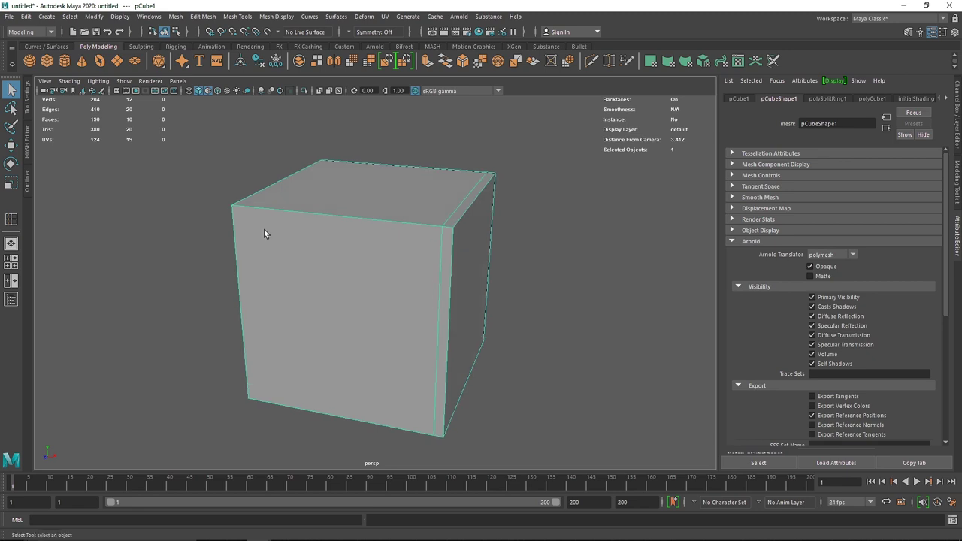
key("3")
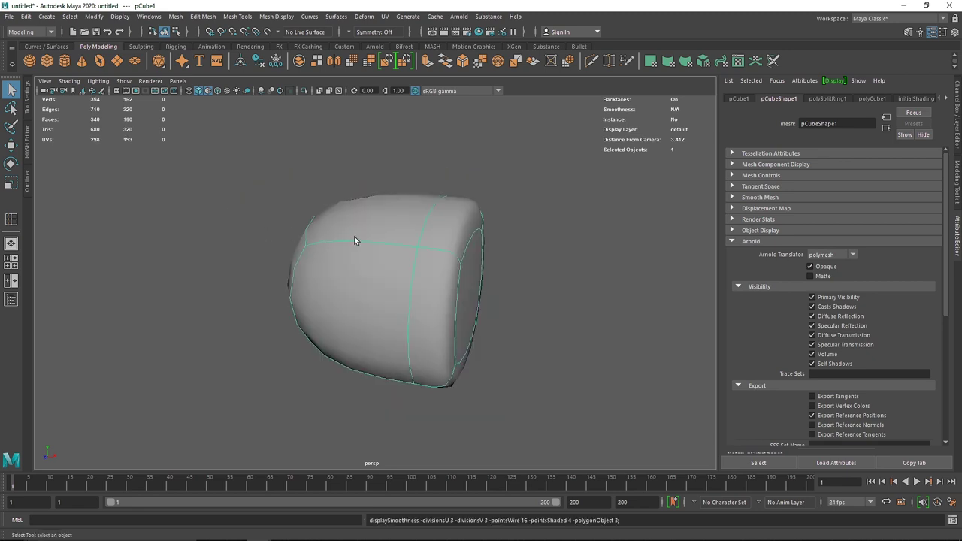
- Insert a second edge loop close to the cube's opposite side and preview the cube smoothed
key("1")
right_click_drag(373, 216, 368, 264, "shift")
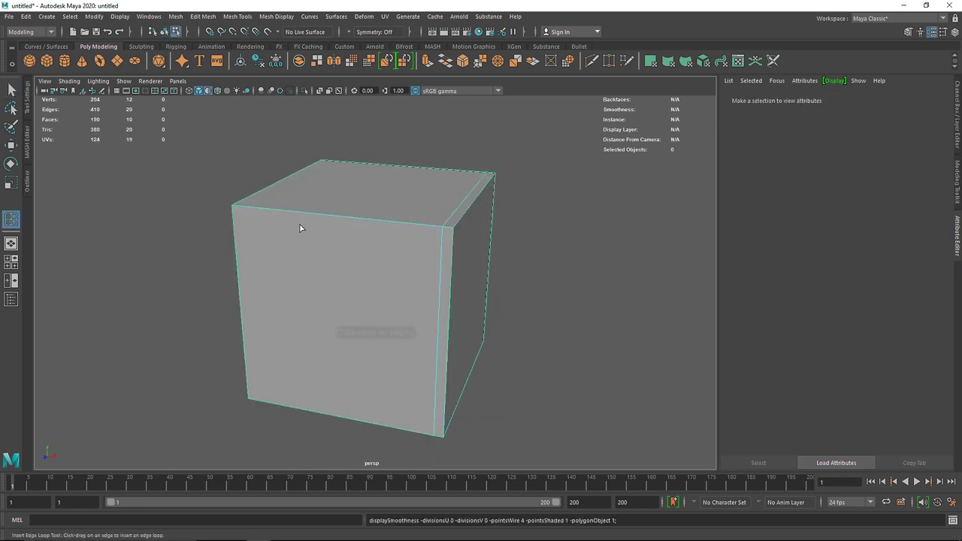
left_click_drag(241, 208, 242, 209)
key("3")
middle_click_drag(192, 233, 330, 267, "alt")
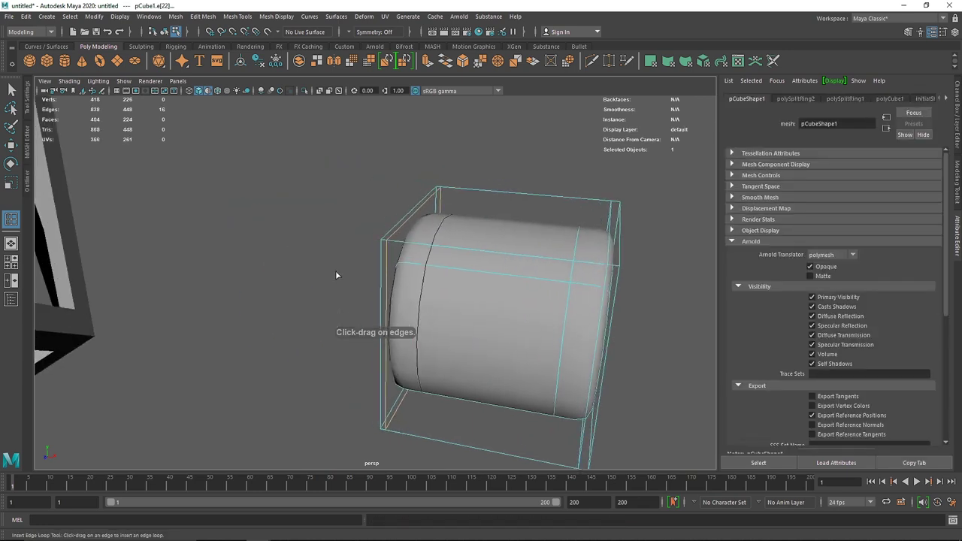
- Return the test cube to object selection and delete it
key("q")
right_click_drag(422, 262, 546, 195)
left_click(482, 293)
key("Delete")
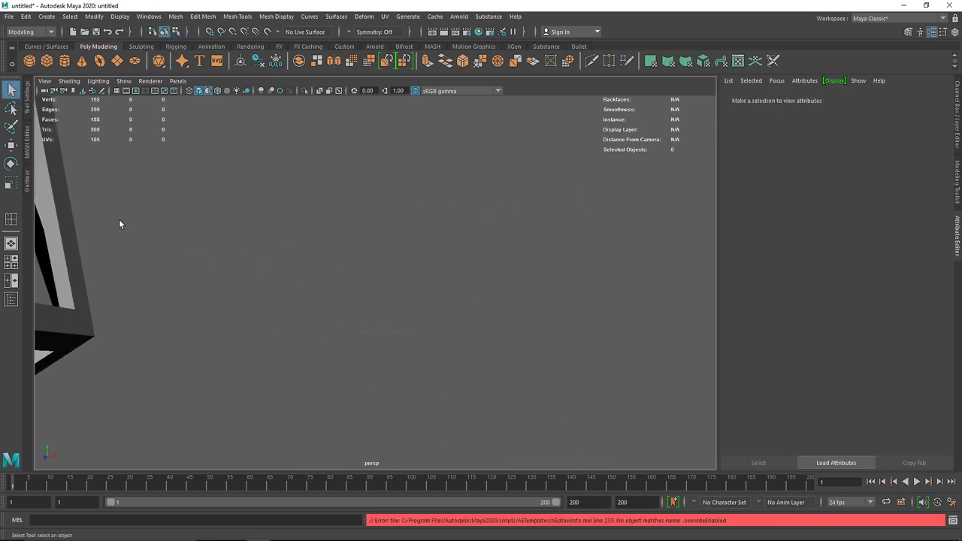
- Try inserting an edge loop around one triangular opening of the icosahedron frame and preview the frame smoothed
middle_click_drag(120, 220, 251, 234, "alt")
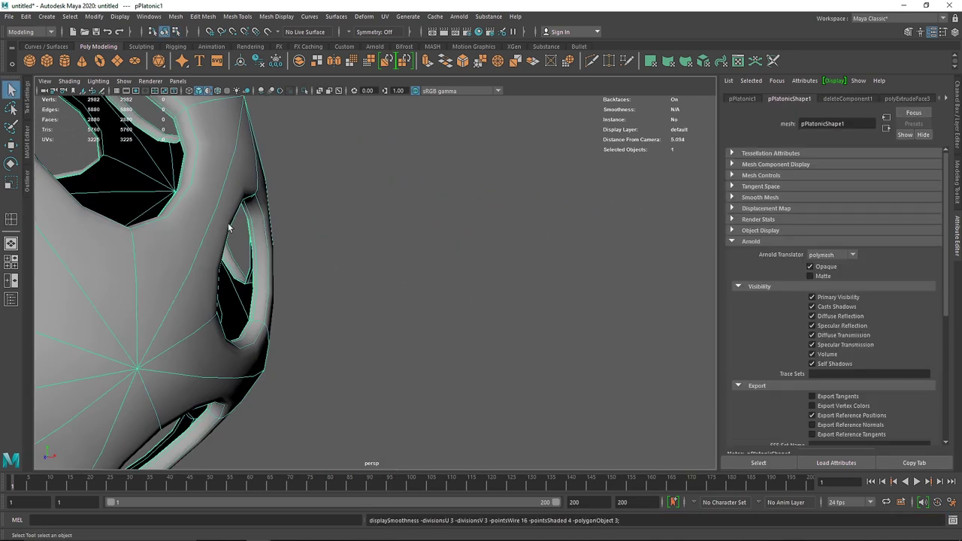
left_click_drag(360, 286, 357, 254, "alt")
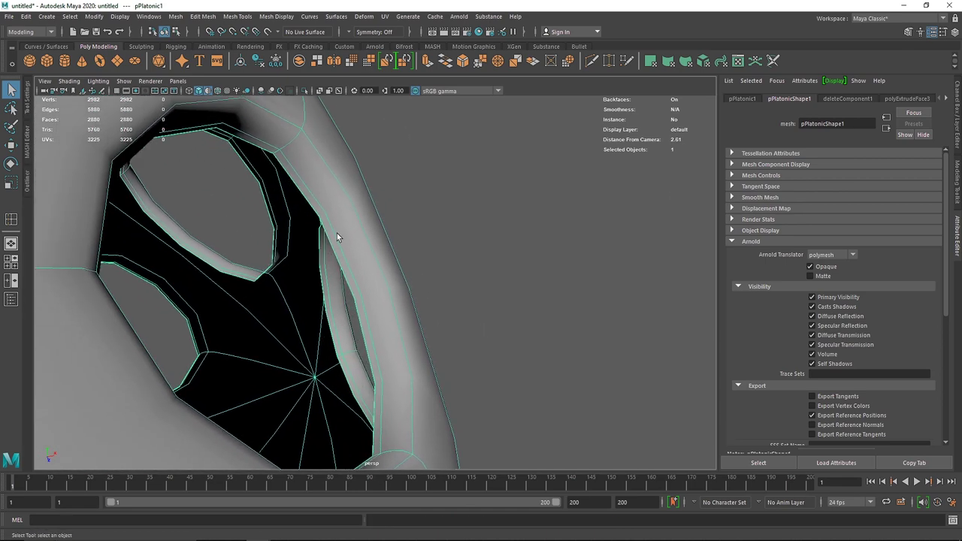
left_click_drag(319, 199, 279, 188, "alt")
right_click_drag(366, 152, 343, 165, "shift")
left_click(357, 154)
key("1")
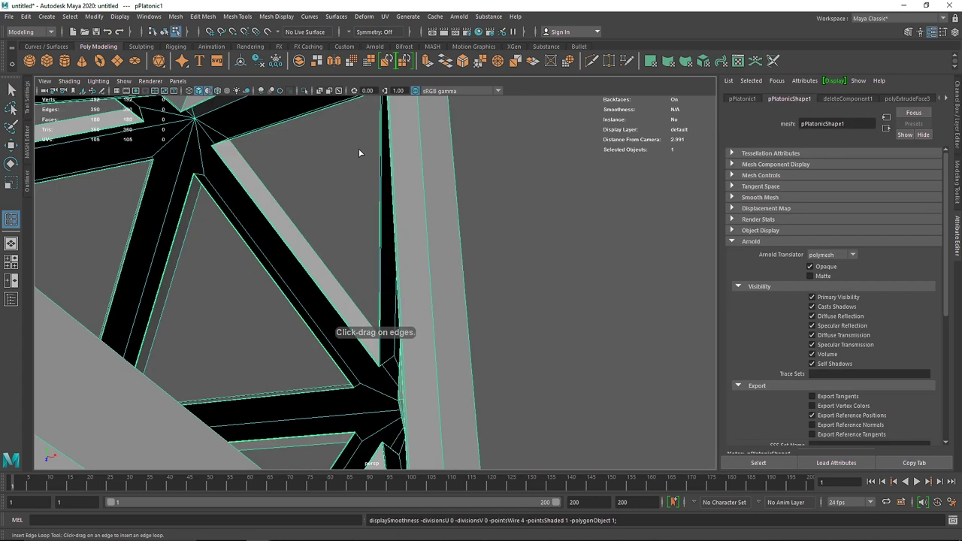
left_click_drag(392, 238, 369, 241, "alt")
key("3")
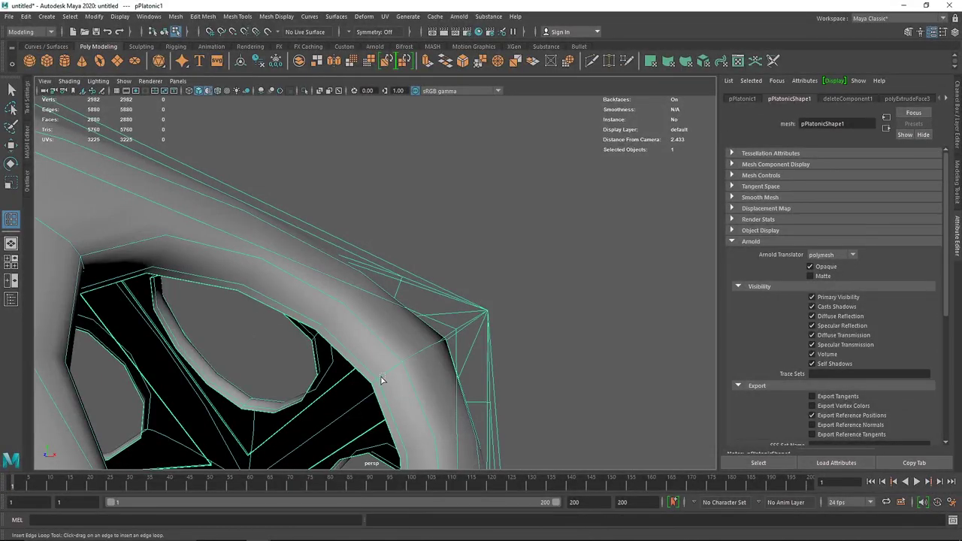
key("1")
left_click(449, 338)
key("3")
key("q")
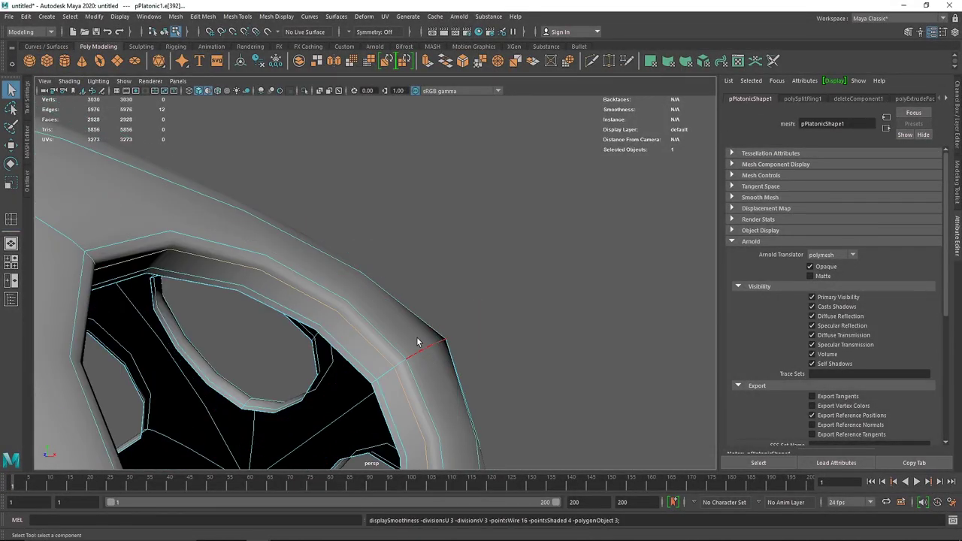
- Inspect the smoothed rim of the opening and undo the edge loop inserted on the frame
left_click_drag(382, 275, 367, 249, "alt")
left_click(467, 197)
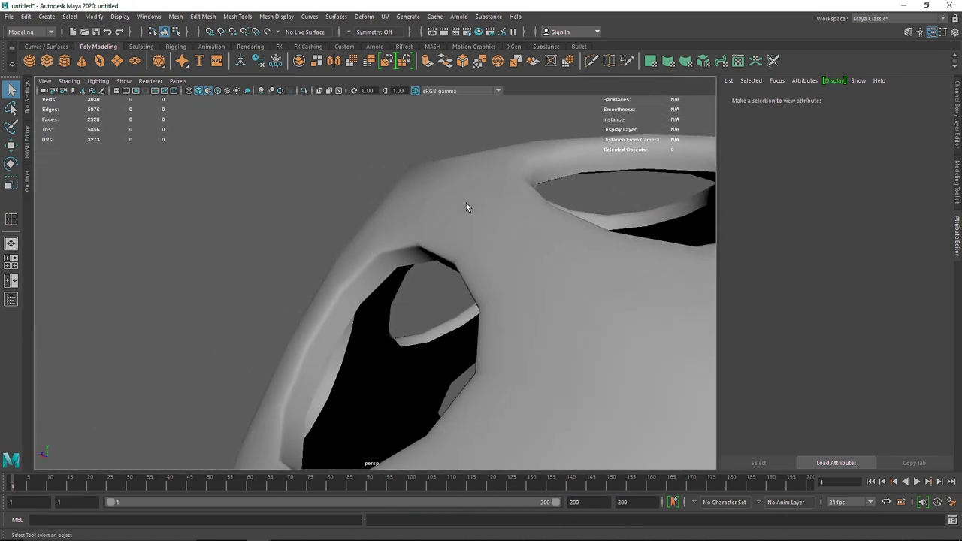
left_click(435, 233)
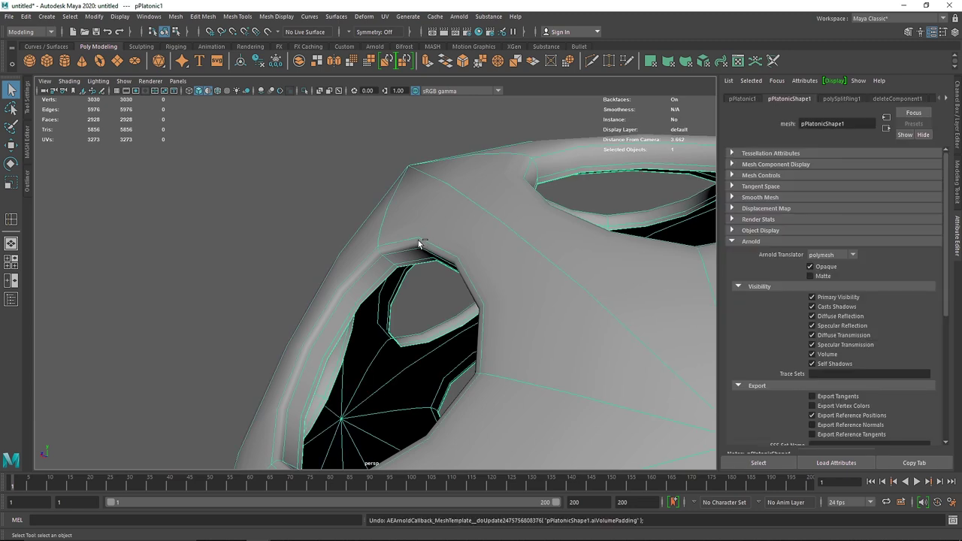
key("ctrl+z")
key("ctrl+z")
key("ctrl+z")
key("ctrl+z")
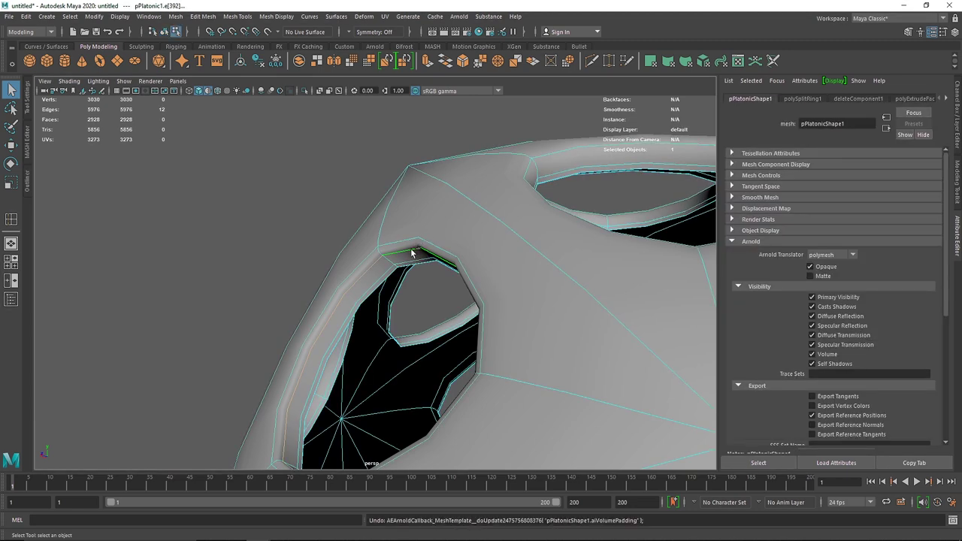
key("F8")
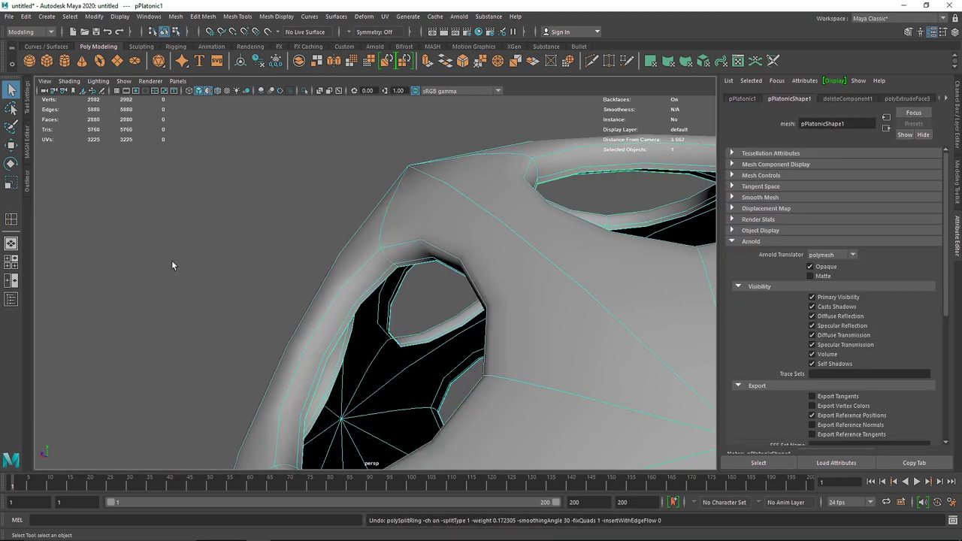
- Frame the whole model, show it unsmoothed with vertex selection active, and select one outer corner vertex
key("f")
right_click_drag(361, 229, 314, 227)
key("1")
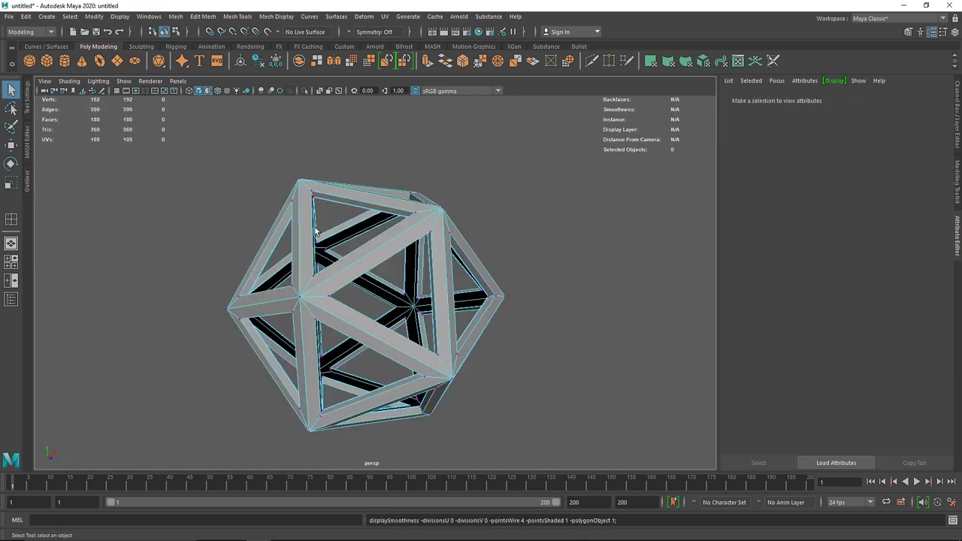
left_click(301, 297)
scroll(426, 257, "up", 2)
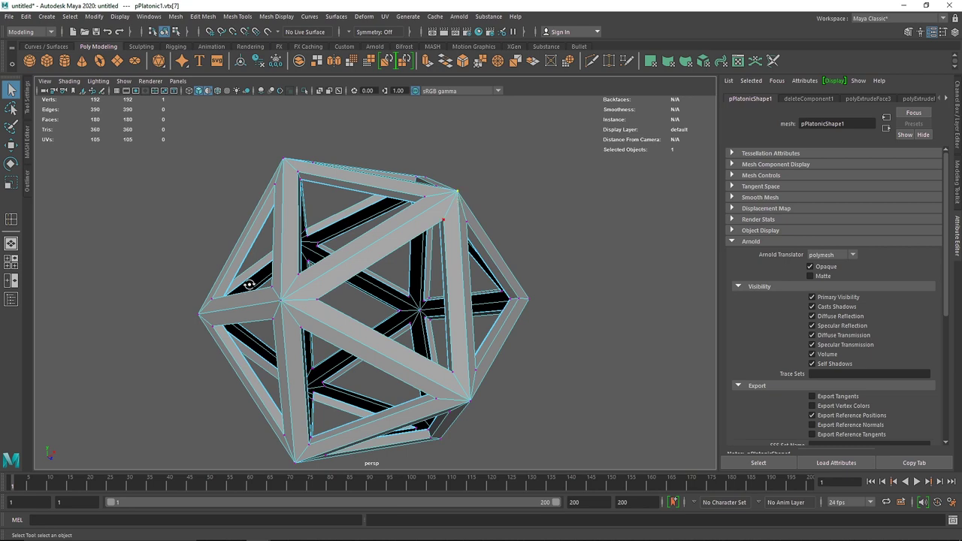
left_click_drag(247, 287, 275, 270, "alt")
left_click(359, 242)
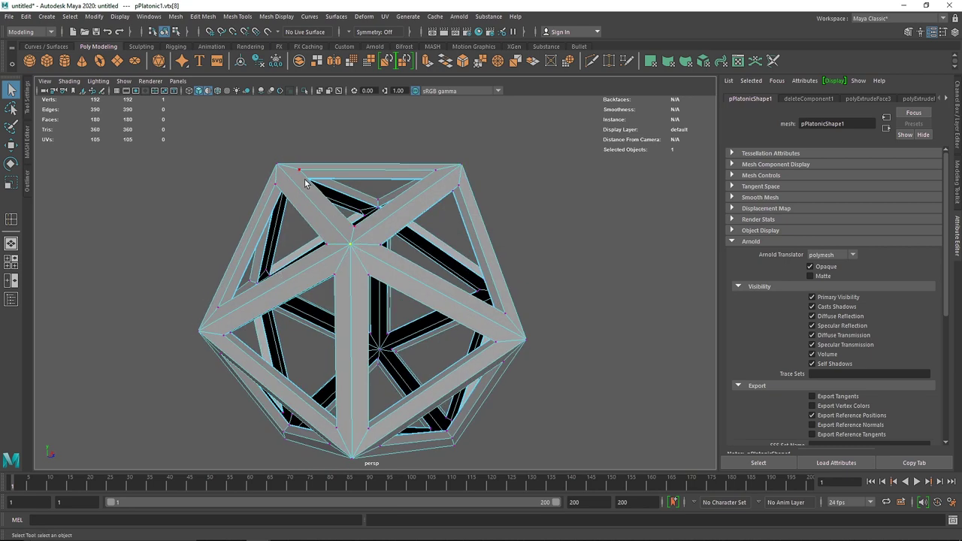
- Add the frame's other outer corner vertices to the selection one by one, and clear the selection
left_click_drag(294, 255, 355, 396, "alt")
left_click(493, 290, "shift")
left_click(493, 291, "shift")
left_click_drag(308, 293, 378, 293, "alt")
left_click(270, 304, "shift")
left_click_drag(275, 304, 298, 359, "alt")
left_click(295, 209, "shift")
left_click_drag(296, 211, 385, 244, "alt")
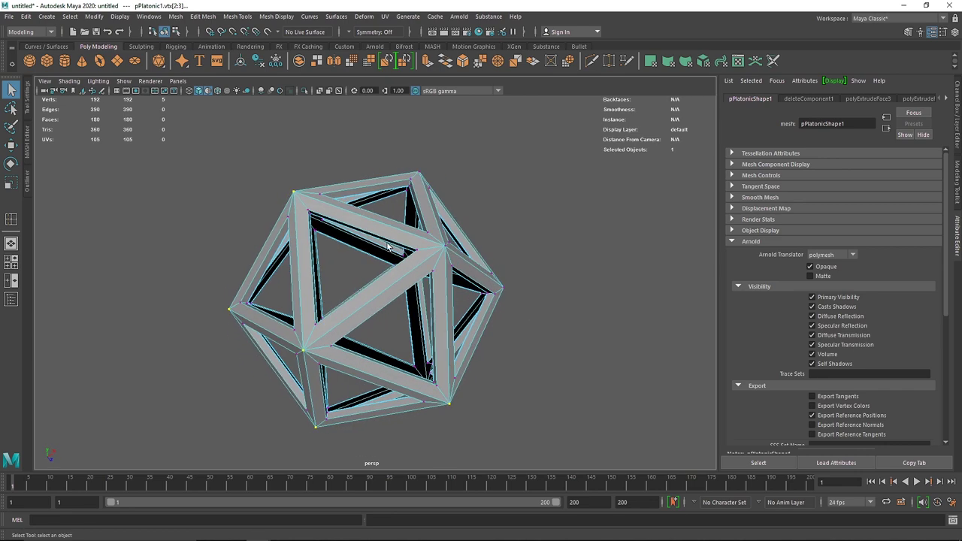
left_click(447, 253, "shift")
left_click_drag(483, 317, 396, 346, "alt")
left_click(425, 356, "shift")
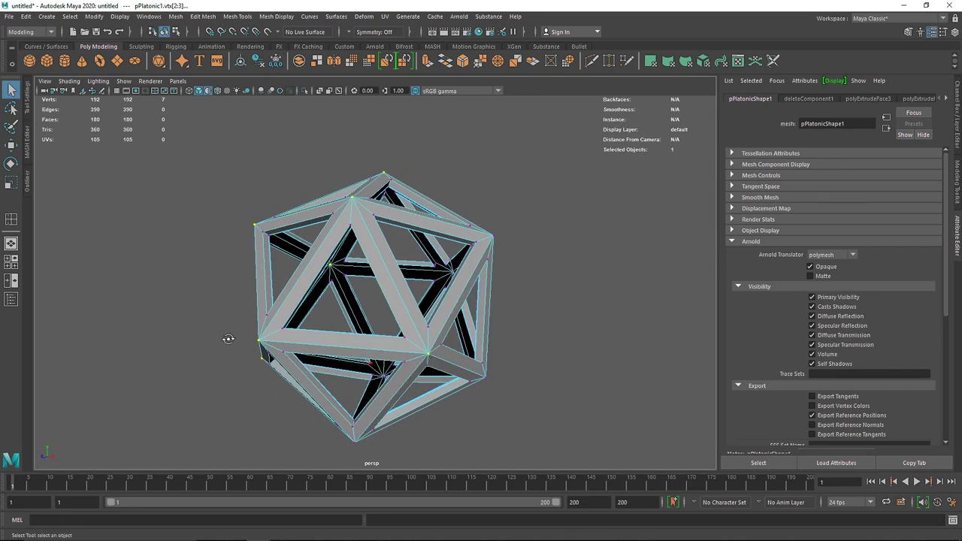
left_click_drag(223, 342, 316, 312, "alt")
left_click(568, 233)
- Select a single outer corner vertex and use Select Similar to pick all matching corners
left_click(389, 271)
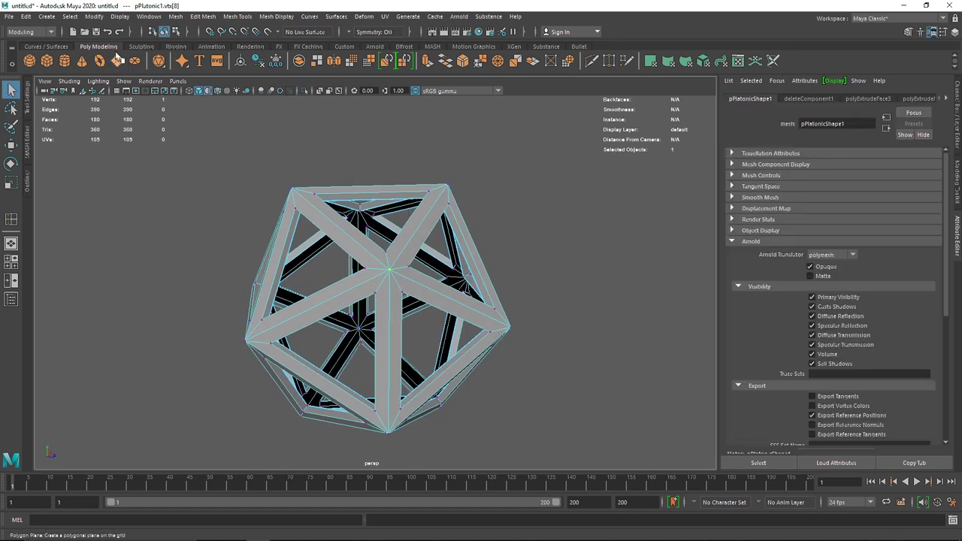
left_click(69, 16)
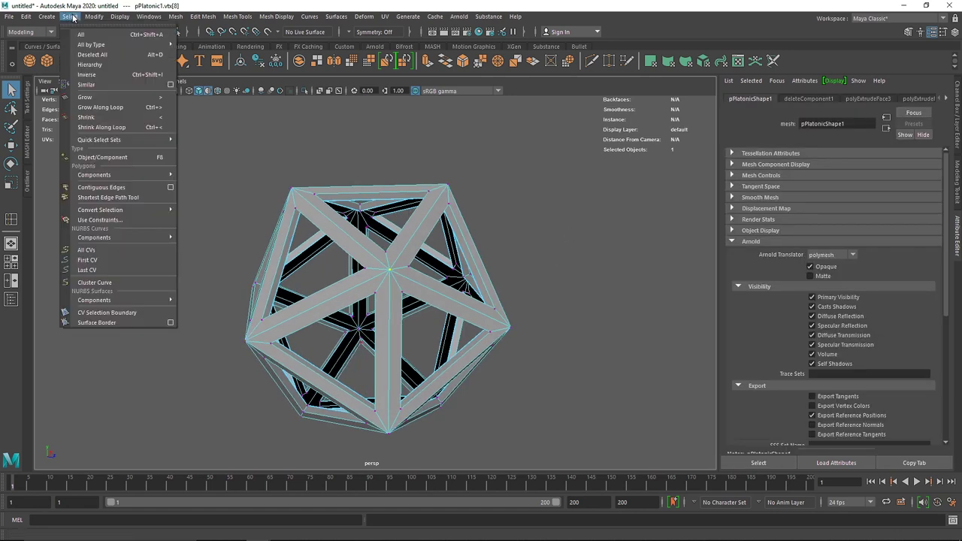
left_click(107, 84)
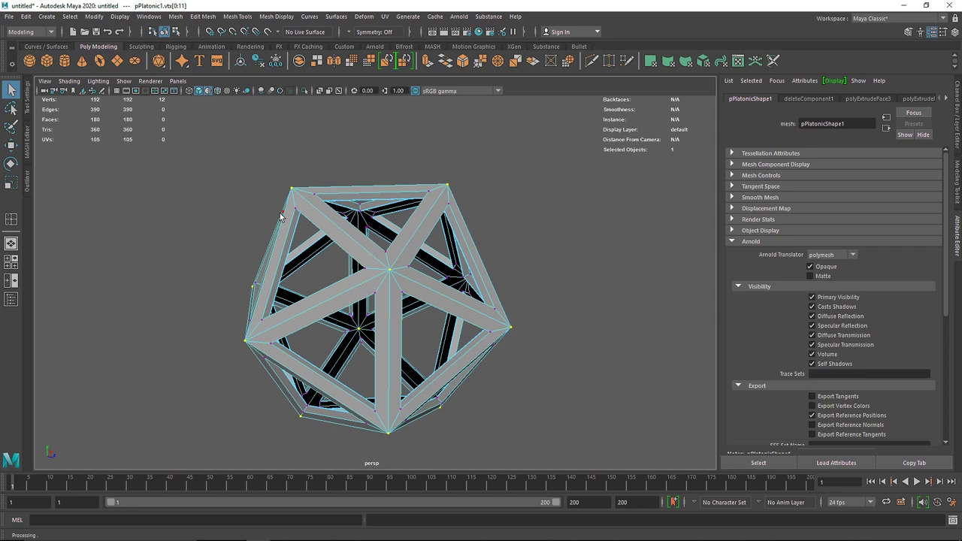
- Switch to edge selection, pick one outer ridge edge of the frame, and select all similar edges
right_click_drag(311, 238, 328, 194)
left_click(329, 219)
left_click(78, 16)
left_click(96, 87)
left_click_drag(252, 220, 214, 212, "alt")
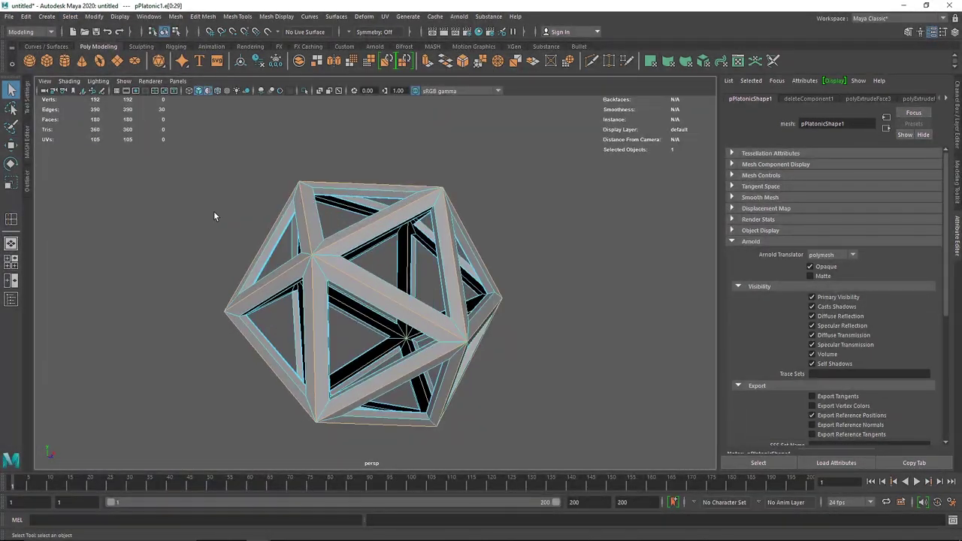
scroll(395, 302, "up", 5)
left_click_drag(257, 262, 227, 248, "alt")
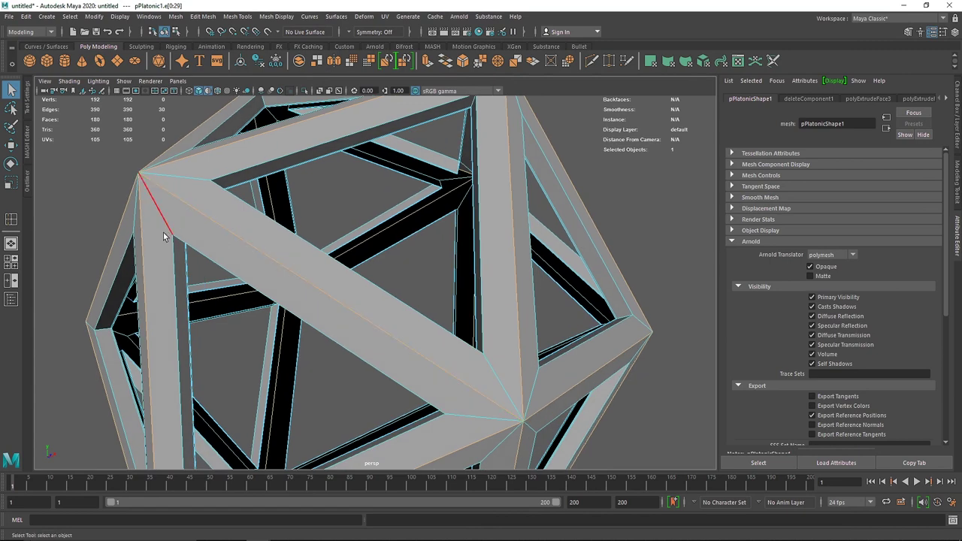
left_click_drag(182, 283, 249, 308, "alt")
scroll(239, 302, "down", 3)
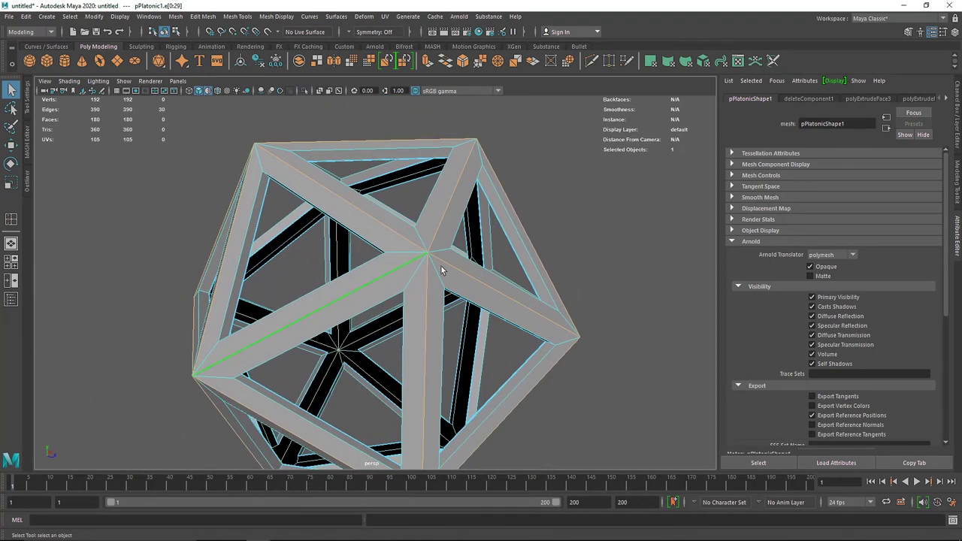
- Switch to vertex selection, pick one outer corner vertex of the frame, and use Select Similar to select all matching corners
scroll(327, 314, "down", 2)
left_click_drag(283, 341, 350, 347, "alt")
right_click_drag(410, 272, 318, 223, "ctrl")
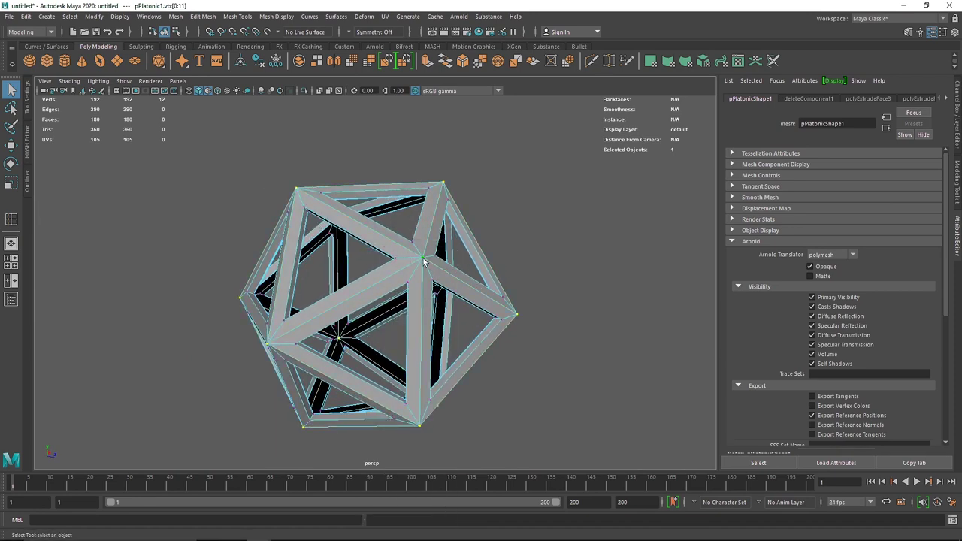
left_click(46, 16)
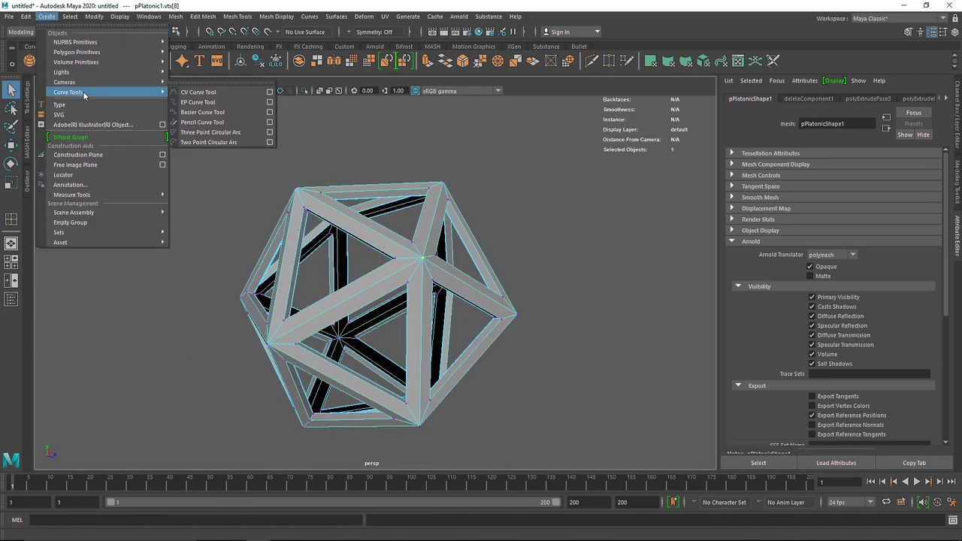
mouse_move(70, 16)
left_click(90, 76)
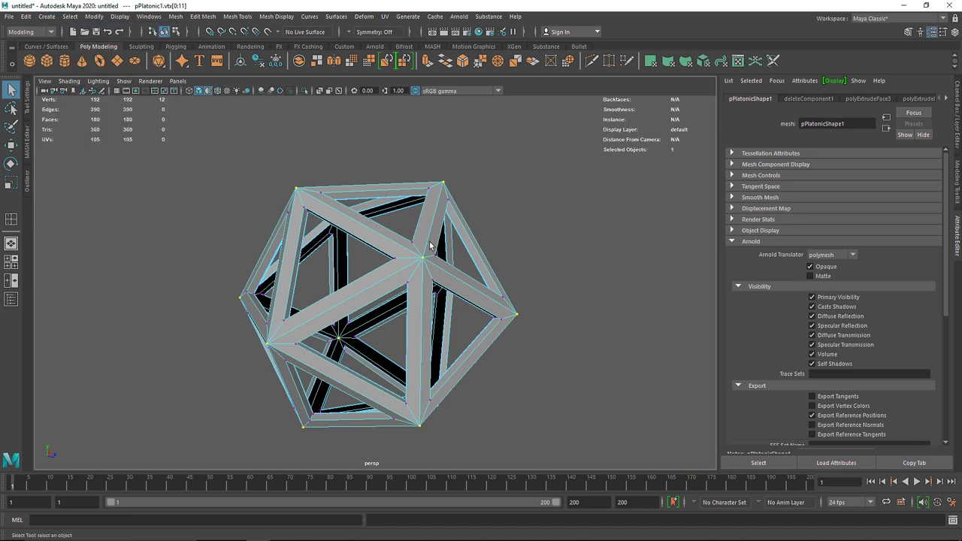
middle_click_drag(422, 242, 391, 231, "alt")
left_click_drag(334, 221, 345, 222, "alt")
scroll(351, 234, "up", 2)
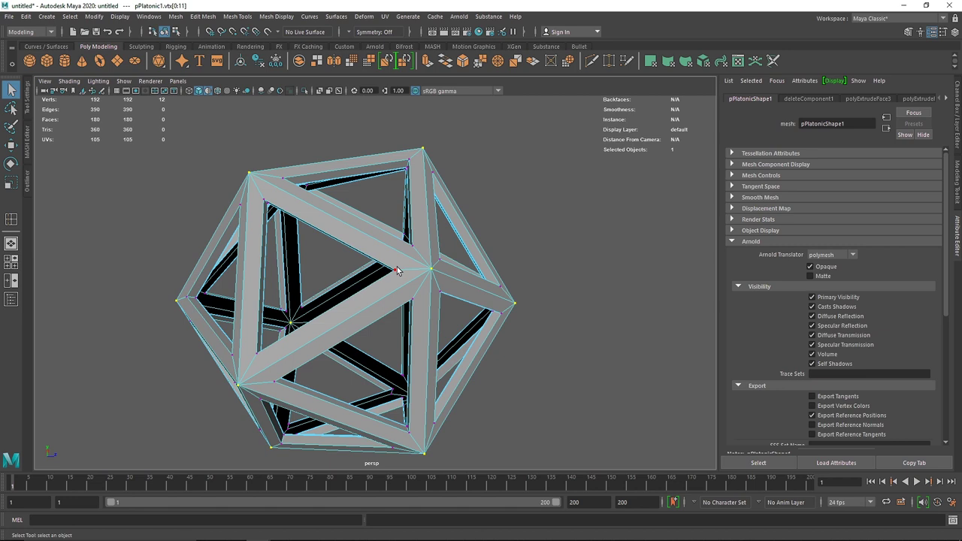
- Chamfer the selected outer corner vertices with a width of 0.25
mouse_move(418, 266)
right_mouse_down()
mouse_move(455, 259)
mouse_move(412, 268)
right_mouse_up()
left_click(202, 16)
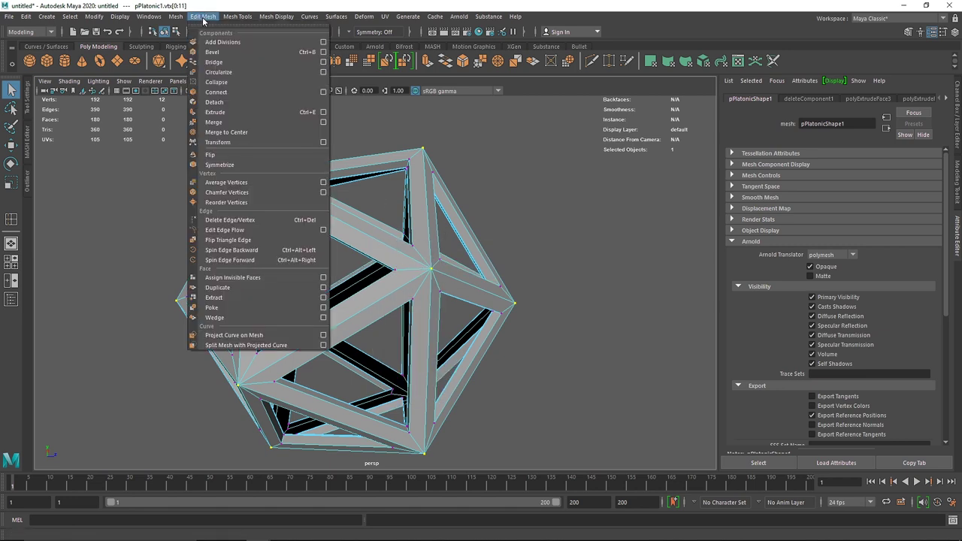
left_click(220, 197)
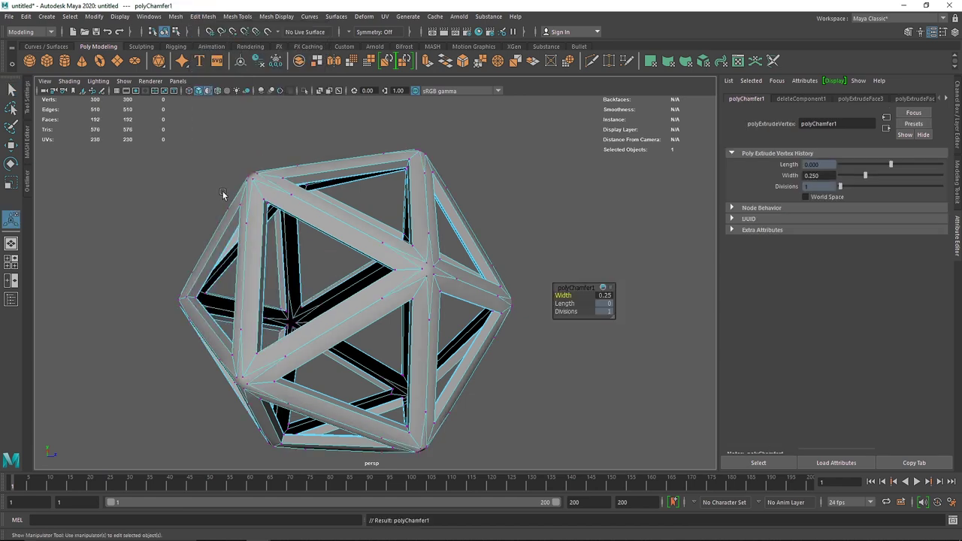
mouse_move(448, 280)
left_mouse_down("alt")
mouse_move(399, 275)
mouse_move(451, 284)
left_mouse_up("alt")
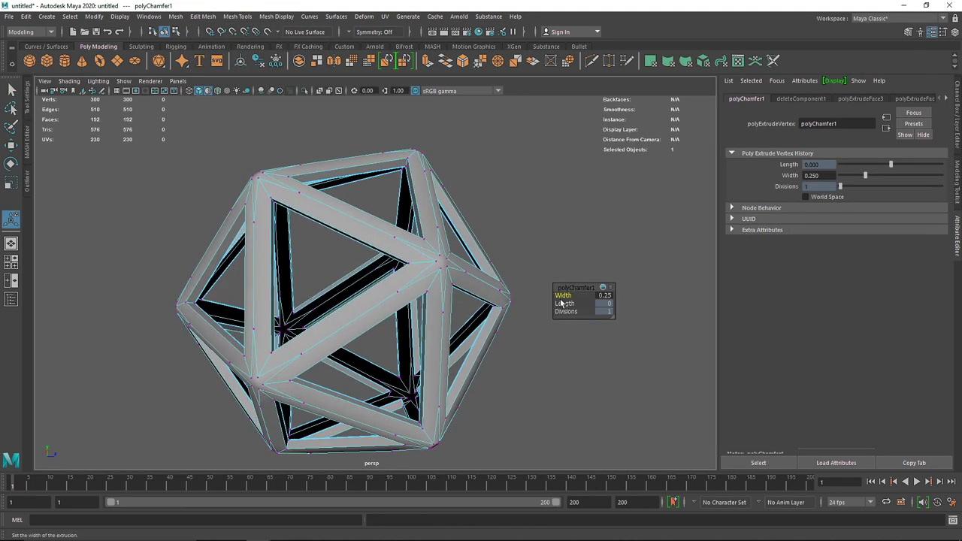
- Return to object selection, select the chamfered frame, and apply Smooth with 2 divisions
right_click_drag(435, 255, 487, 239)
left_click(528, 206)
left_click_drag(412, 243, 432, 256, "alt")
left_click(432, 256)
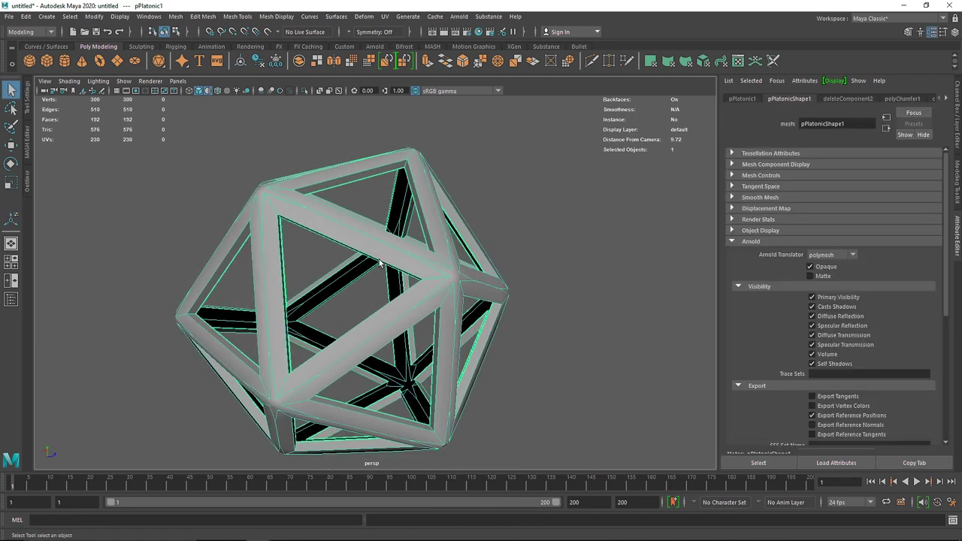
left_click(175, 17)
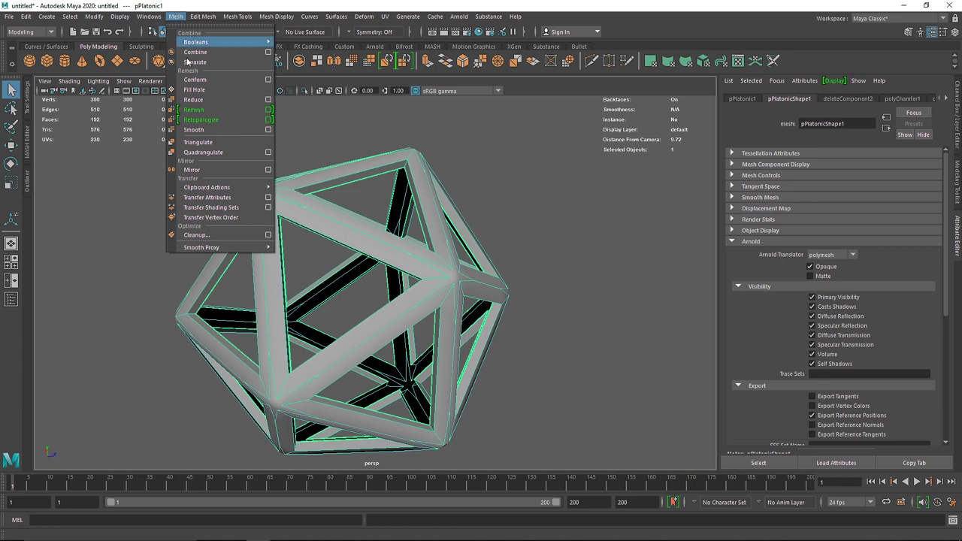
left_click(193, 129)
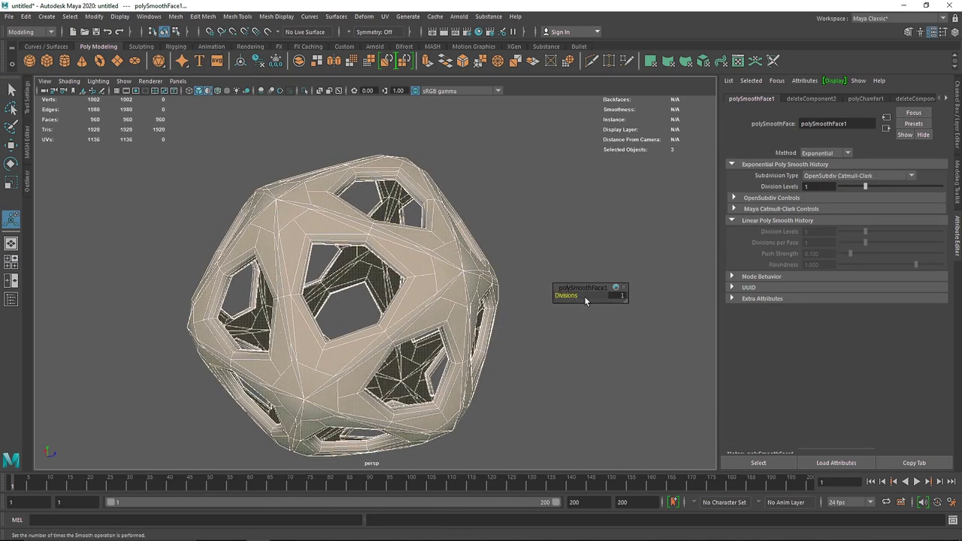
left_click_drag(571, 296, 579, 295)
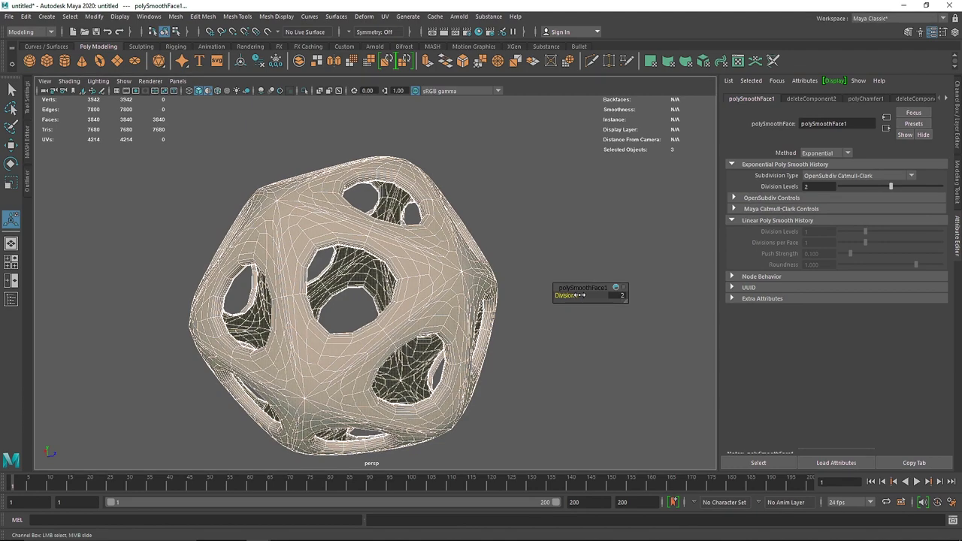
- Increase the Smooth divisions further, and inspect the denser frame with its selection cleared
left_click(538, 228)
left_click_drag(538, 228, 419, 272, "alt")
left_click(420, 272)
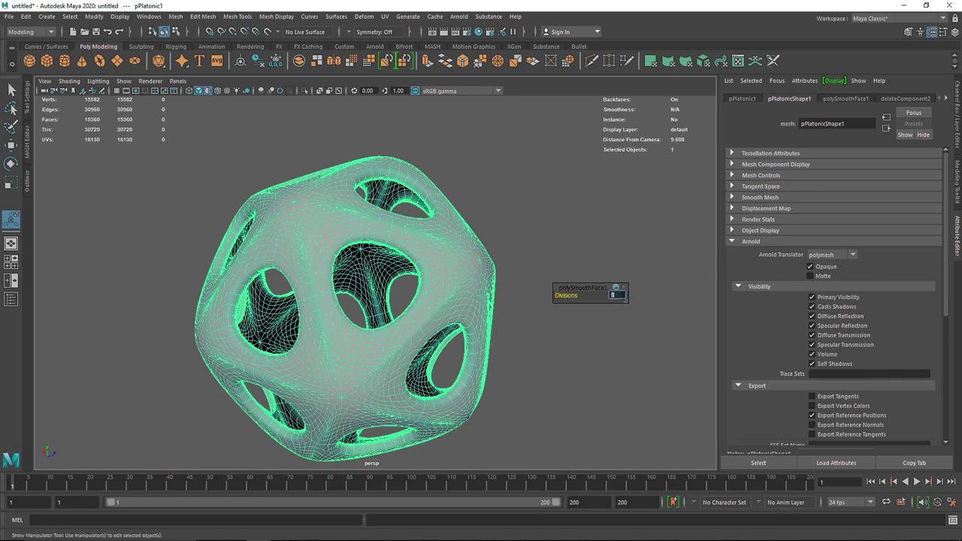
left_click(601, 236)
left_click(375, 257)
left_click_drag(414, 275, 398, 236, "alt")
left_click(596, 206)
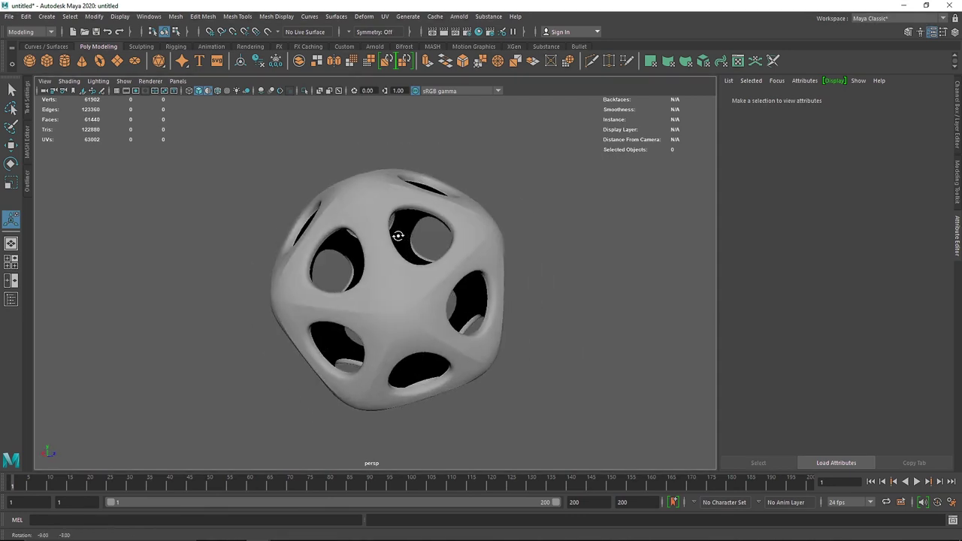
left_click(400, 251)
left_click(583, 209)
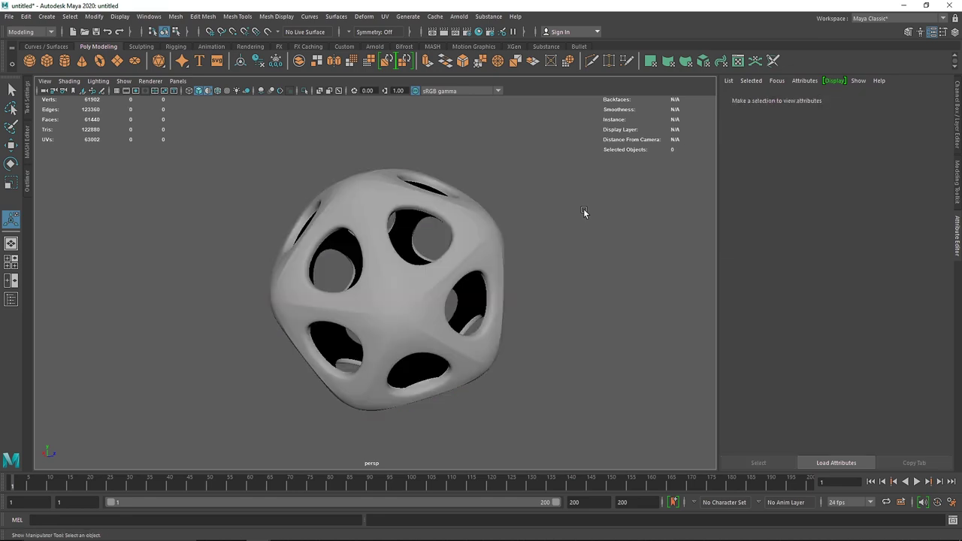
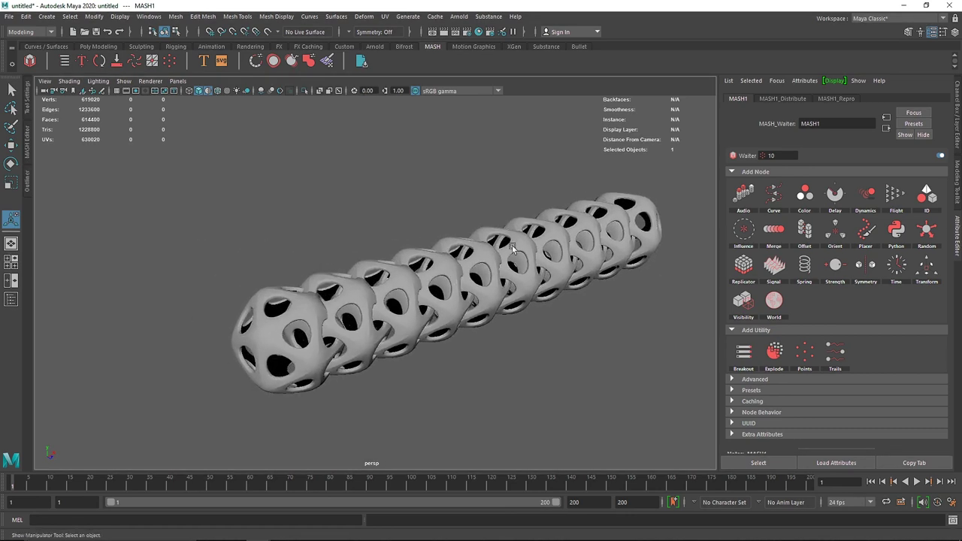
- Set the MASH distribution's Distance X to 0 and its Number of Points to 3
left_click(783, 99)
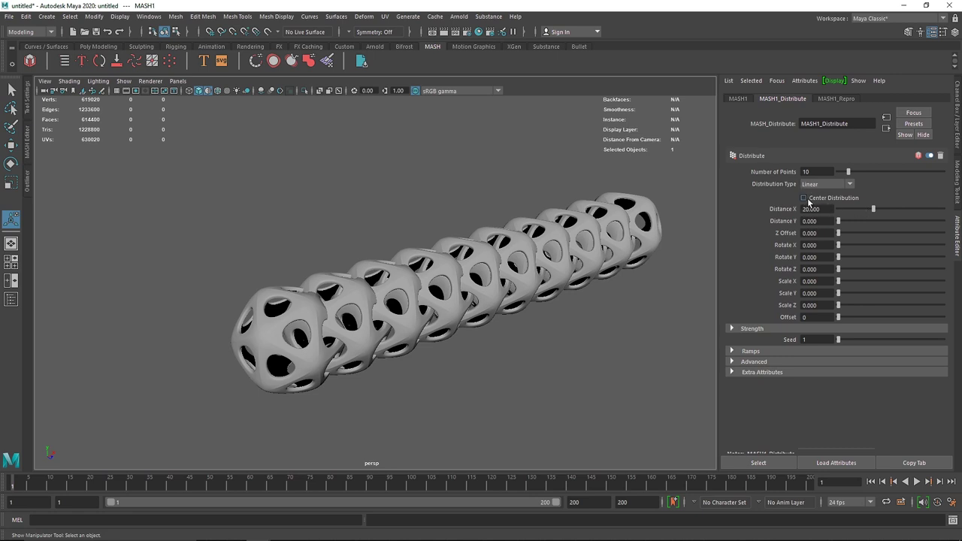
left_click_drag(872, 209, 822, 208)
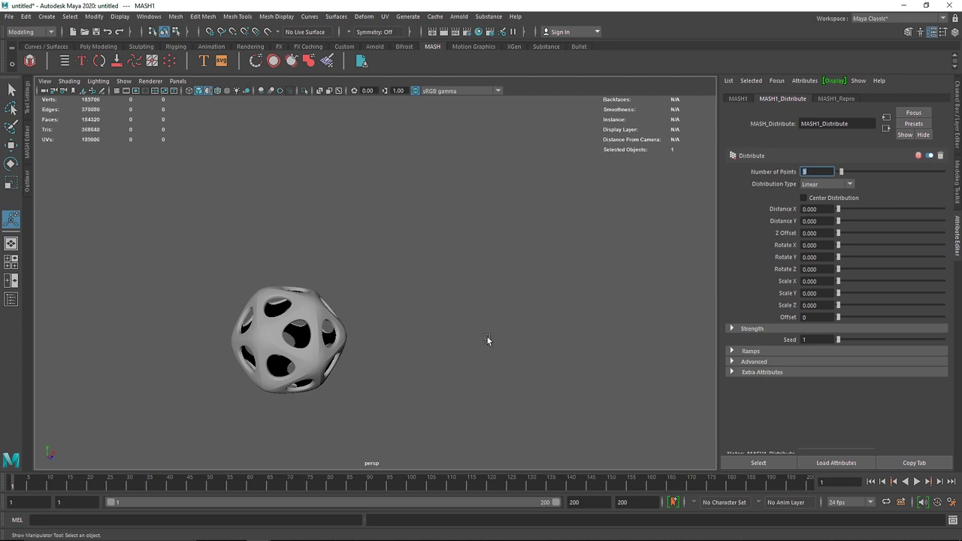
scroll(282, 364, "up", 5)
middle_click_drag(218, 371, 451, 265, "alt")
scroll(576, 273, "up", 4)
middle_click_drag(589, 270, 515, 273, "alt")
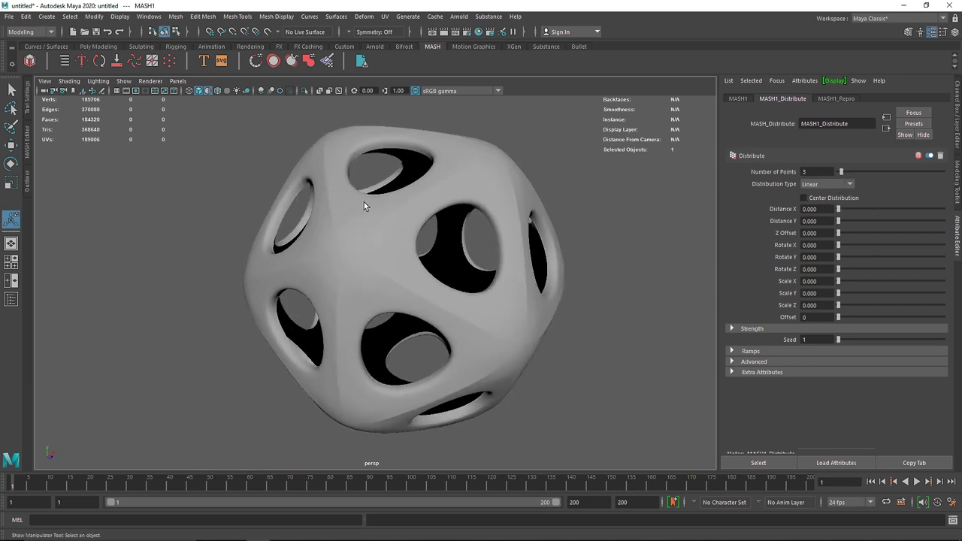
- Try spreading the overlapping copies to a Distance X of 5.769, and return the distance to 0
left_click_drag(842, 212, 849, 211)
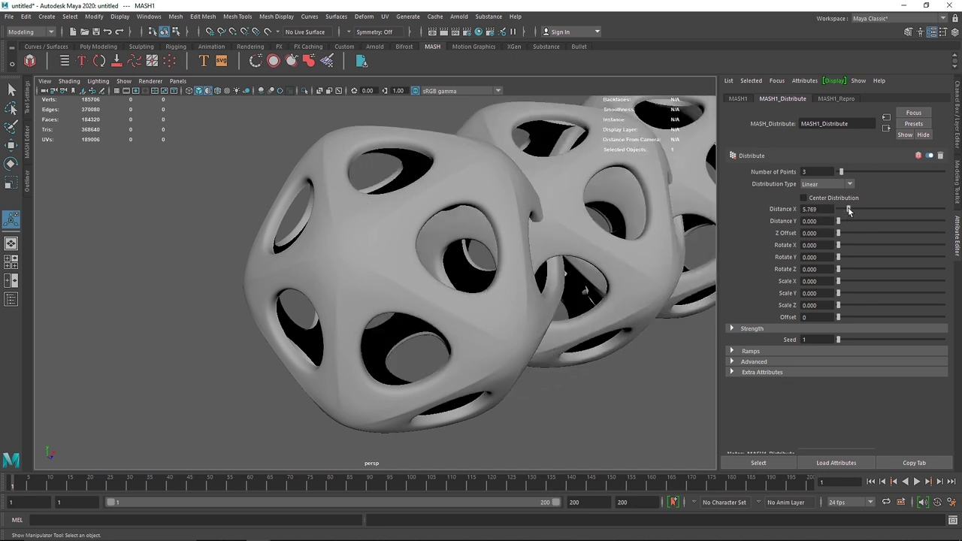
left_click_drag(512, 238, 381, 241, "alt")
left_click_drag(850, 211, 826, 212)
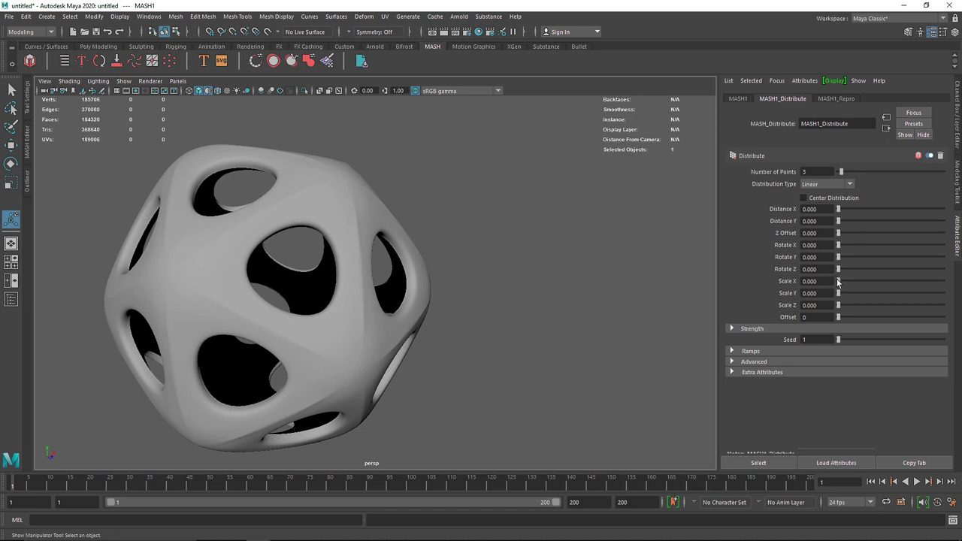
- Set the distribution's Scale X, Scale Y and Scale Z to 0.5 so the copies nest inside one another
mouse_move(840, 283)
left_mouse_down()
mouse_move(825, 286)
mouse_move(841, 281)
left_mouse_up()
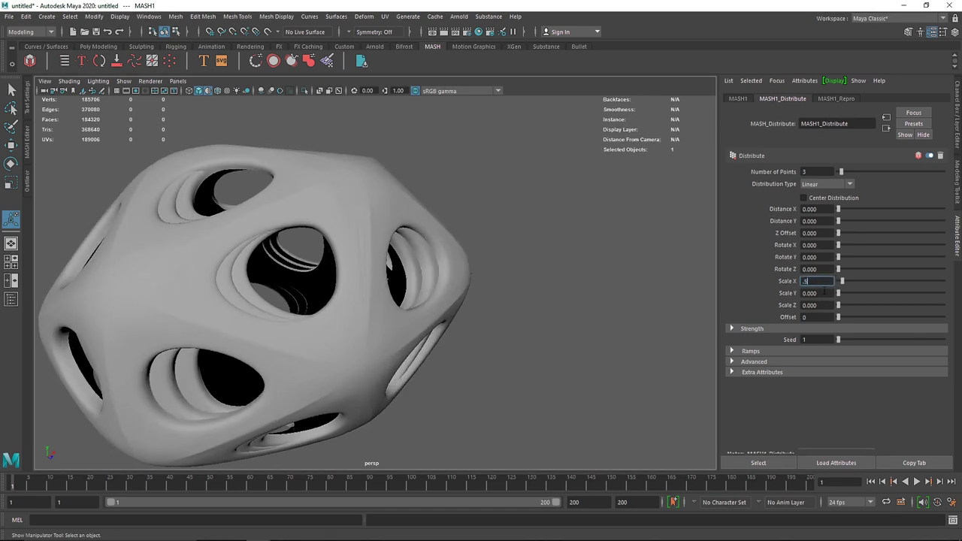
type("0.5")
key("Tab")
key("Tab")
type(".5")
left_click(794, 291)
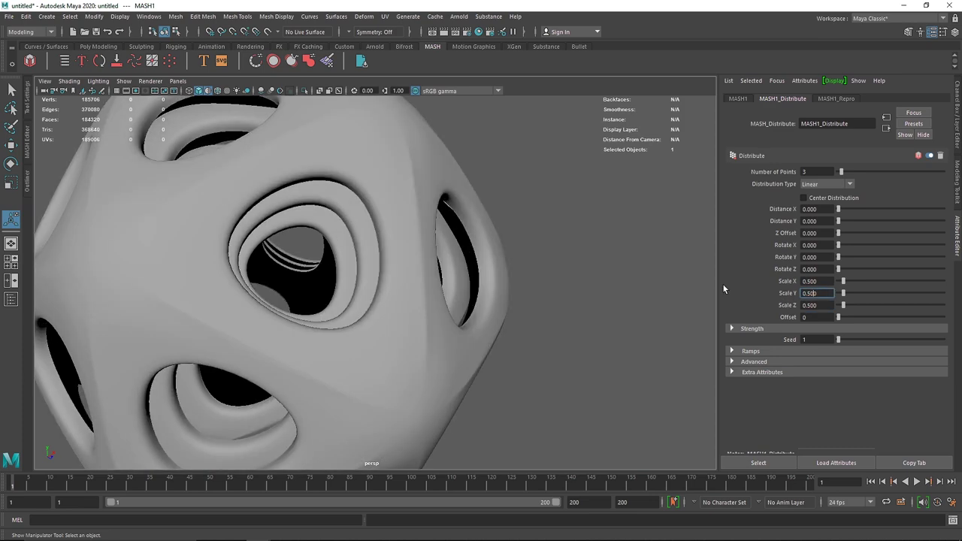
- Try a Number of Points of 4 for the nested copies, and return it to 3
left_click_drag(352, 254, 282, 234, "alt")
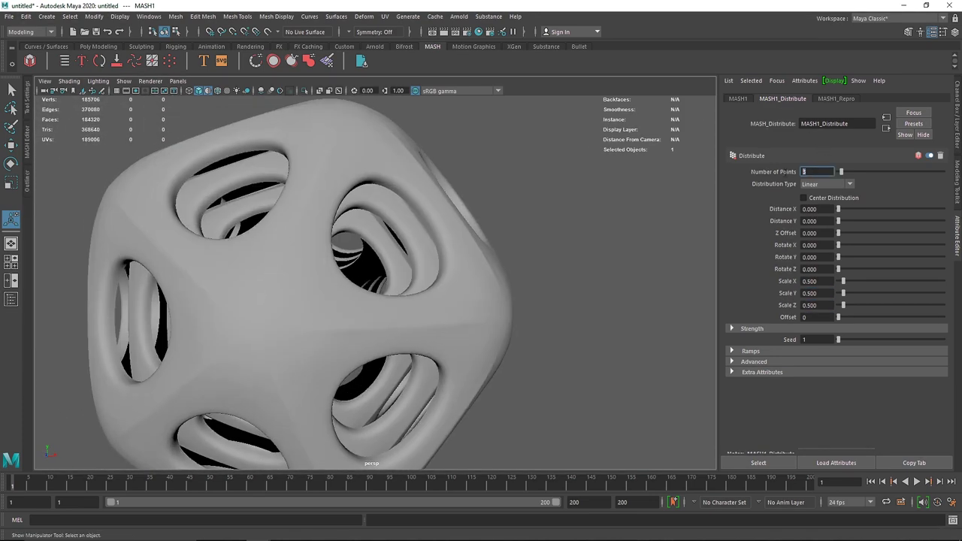
left_click(815, 209)
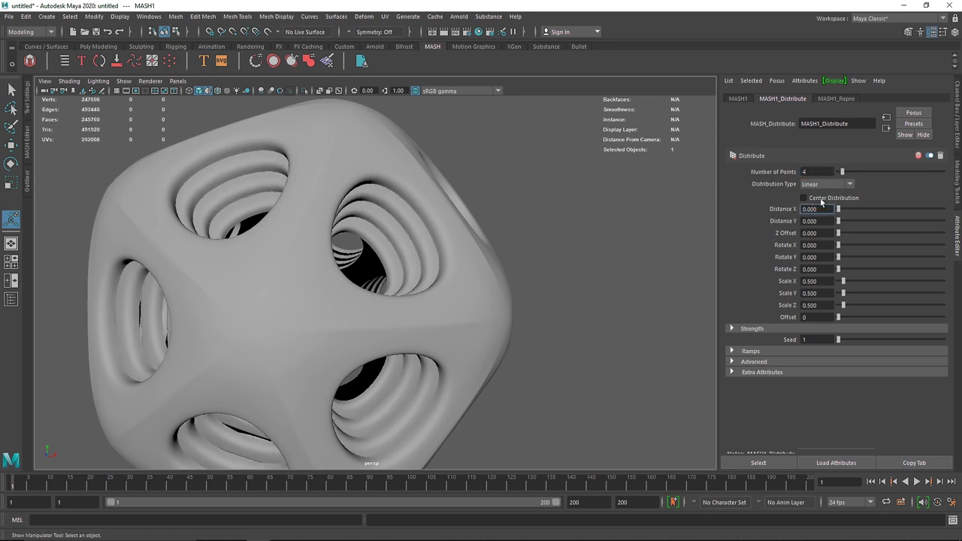
left_click(813, 208)
scroll(386, 250, "down", 3)
left_click_drag(301, 237, 438, 272, "alt")
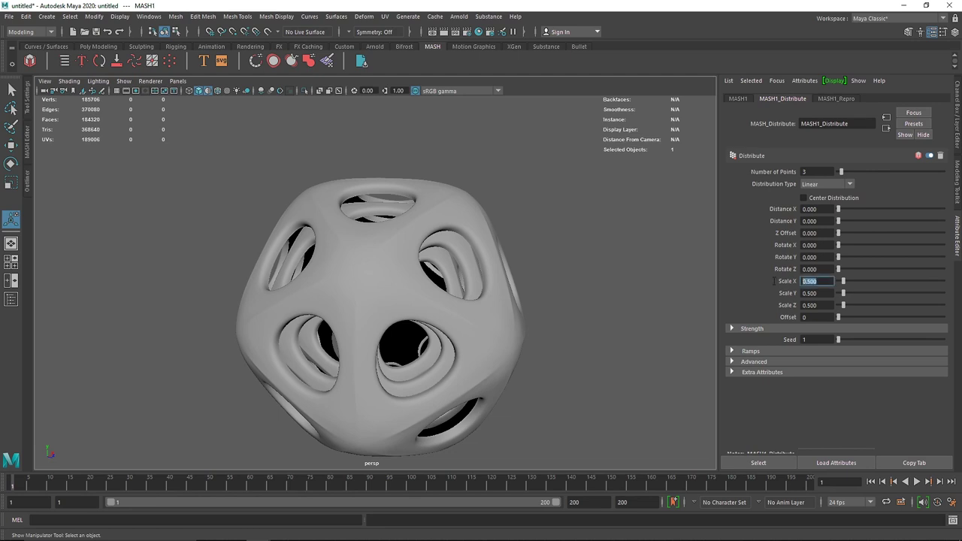
- Set the distribution's Scale X, Scale Y and Scale Z to 0.6
type(".6")
key("Tab")
type(".6")
key("Tab")
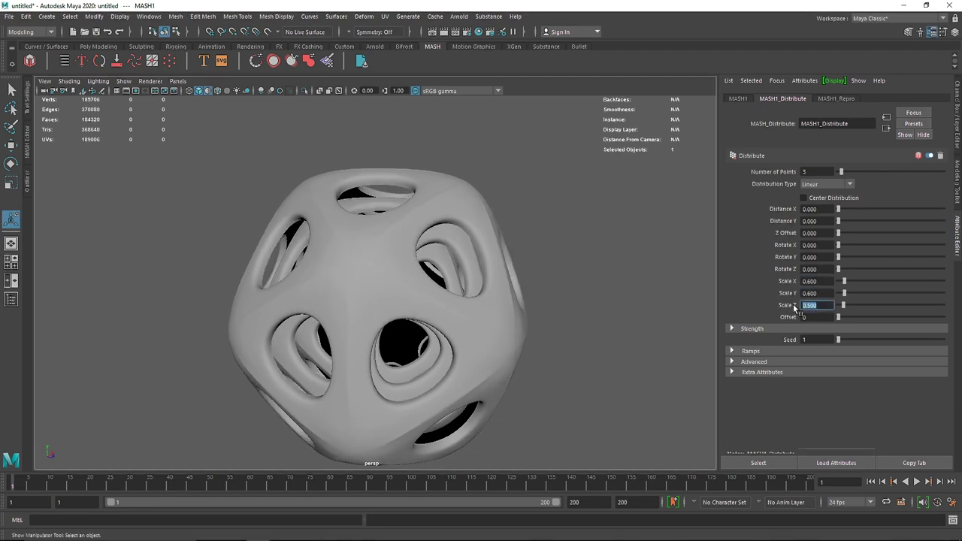
key("Return")
- Rotate the nested copies by setting Rotate X to 360, Rotate Y to 140.192 and Rotate Z to 283.846
left_click_drag(549, 298, 383, 264, "alt")
right_click_drag(383, 264, 498, 299, "alt")
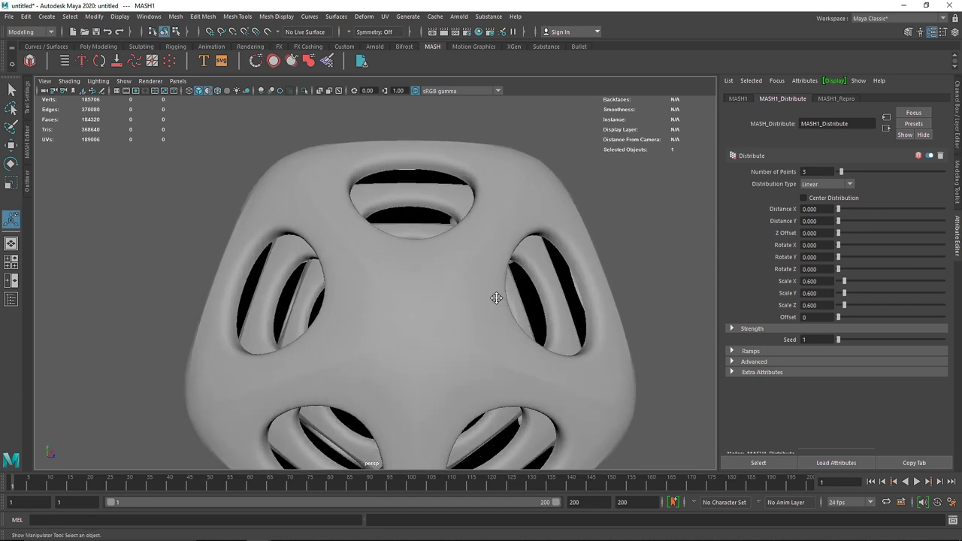
middle_click_drag(498, 299, 469, 269, "alt")
left_click_drag(845, 245, 921, 270)
left_click_drag(857, 245, 952, 239)
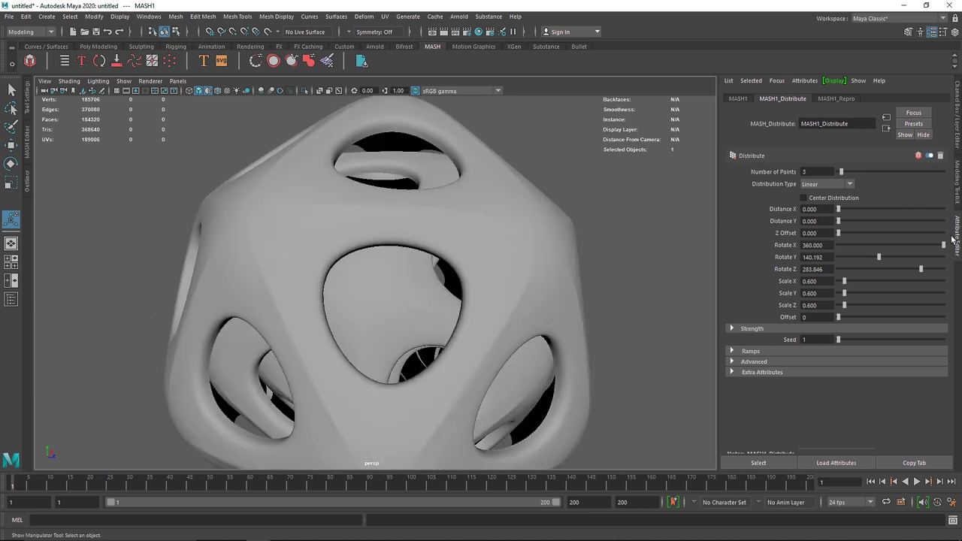
- Adjust the nested copies' rotation to a Rotate X of 181.731 and a Rotate Y of 328.846
middle_click_drag(580, 309, 572, 160, "alt")
right_click_drag(572, 160, 432, 210, "alt")
middle_click_drag(425, 212, 436, 264, "alt")
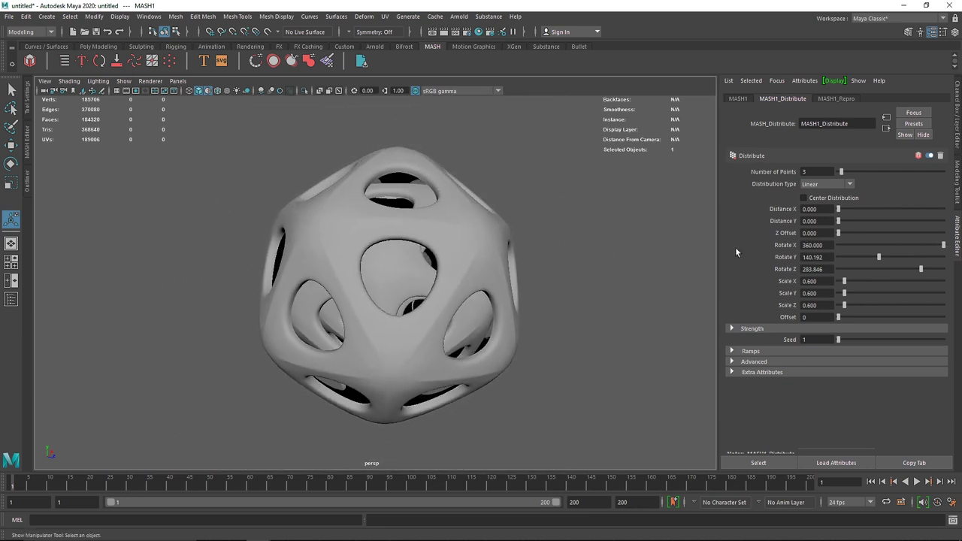
left_click(891, 246)
left_click_drag(888, 256, 933, 266)
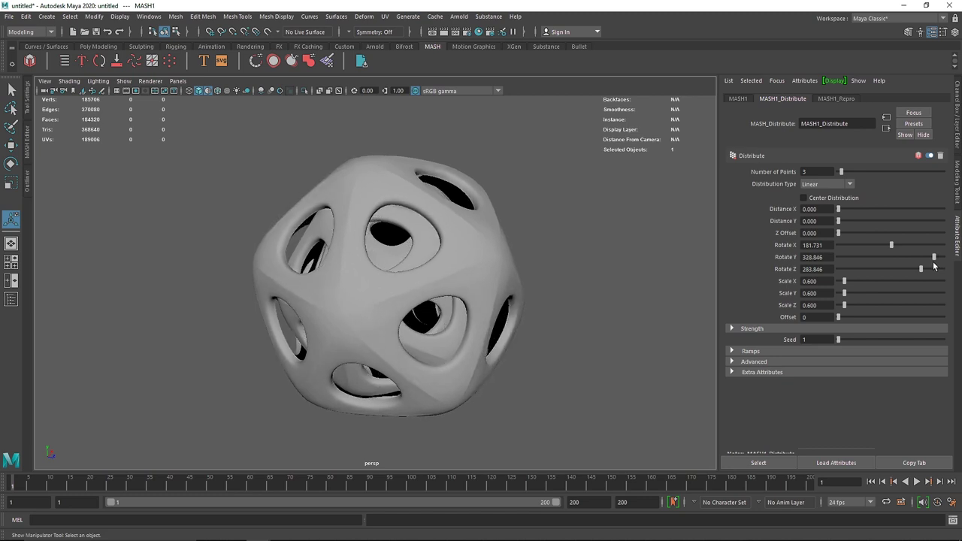
- Examine the nested shells from several angles with the selection cleared, and select their mesh with the Move tool
left_click(549, 237)
left_click_drag(550, 237, 462, 249, "alt")
left_click(465, 239)
key("w")
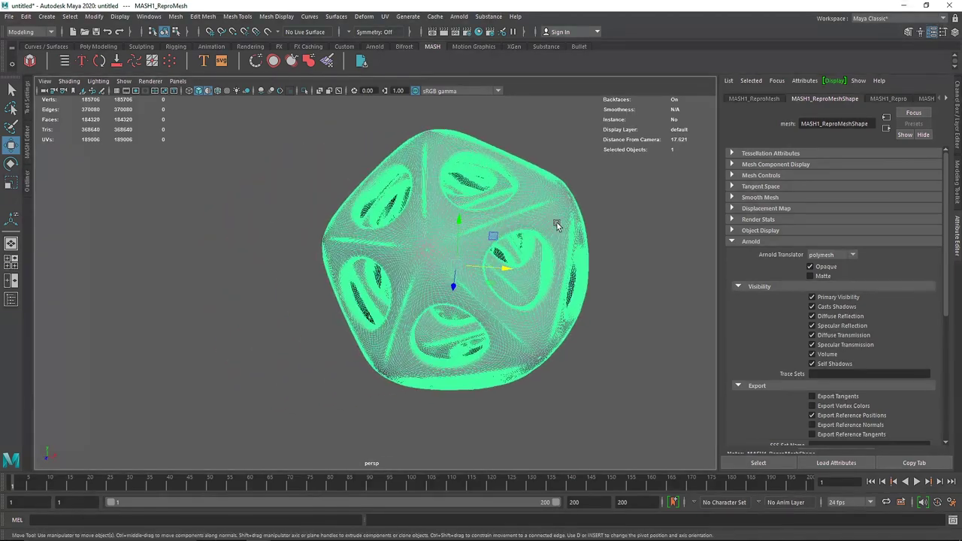
left_click(605, 194)
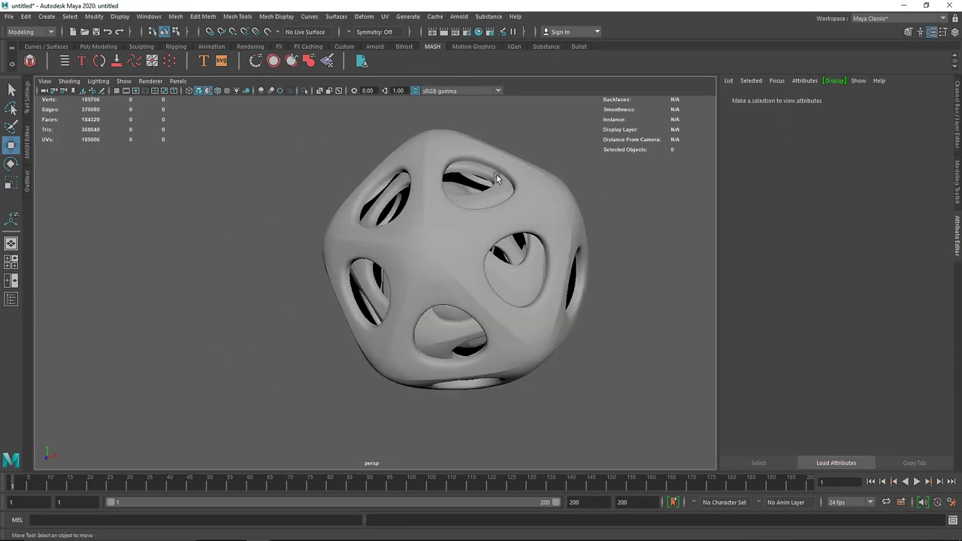
left_click_drag(506, 175, 415, 242, "alt")
left_click(415, 242)
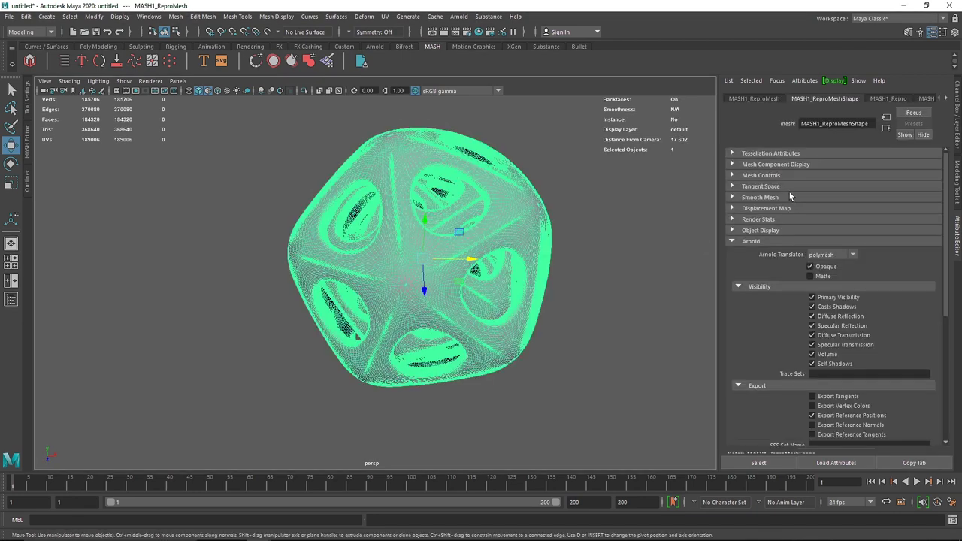
- Create a new camera in the scene beside the nested shells
scroll(240, 138, "down", 5)
left_click(47, 16)
mouse_move(108, 88)
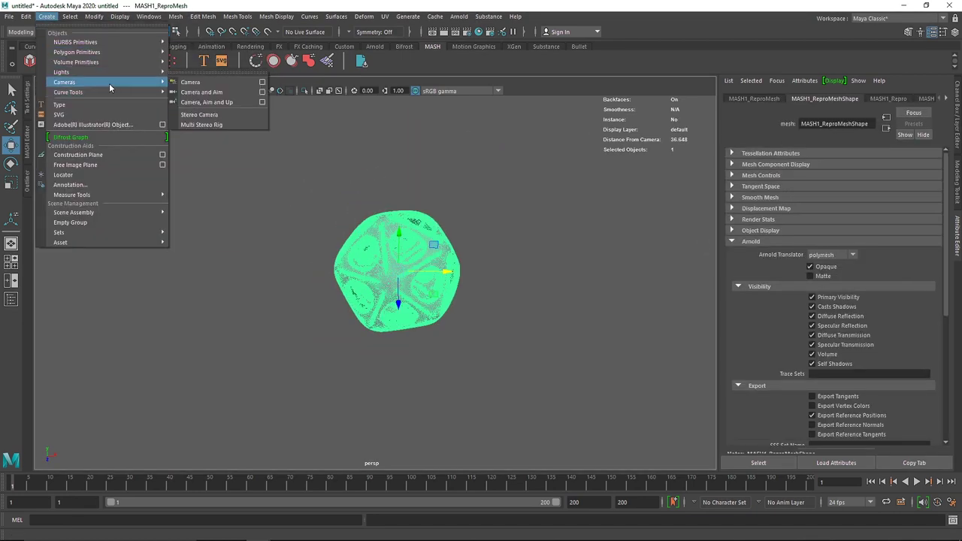
left_click(206, 84)
left_click_drag(399, 202, 427, 271, "alt")
- Select the nested shells' mesh and open its MASH Distribute settings
scroll(427, 269, "up", 2)
left_click(430, 267)
left_click(883, 99)
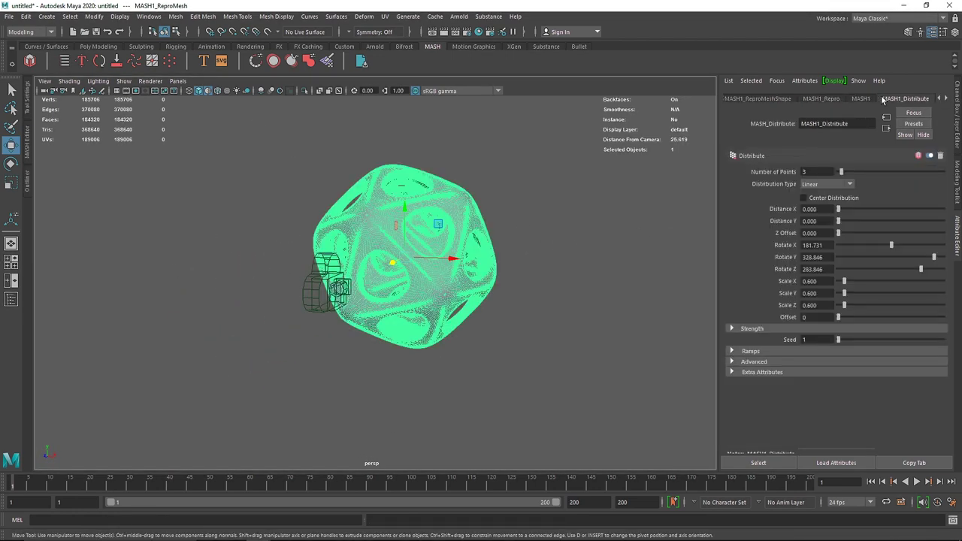
- Try a Rotate Y of 124.615 for the nested copies in the MASH Distribute settings and inspect the deselected shells up close
left_click(820, 98)
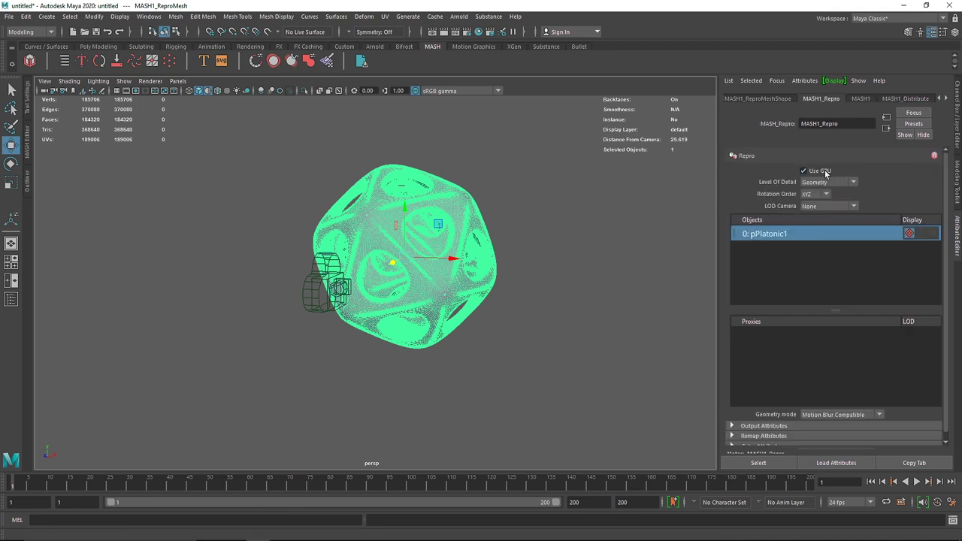
left_click(898, 100)
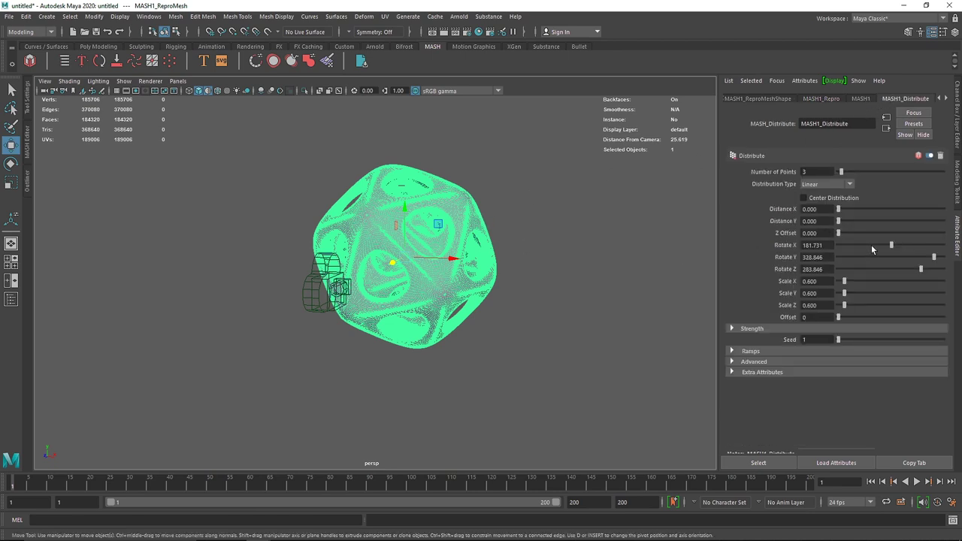
left_click_drag(880, 256, 871, 256)
right_click_drag(423, 268, 487, 278, "alt")
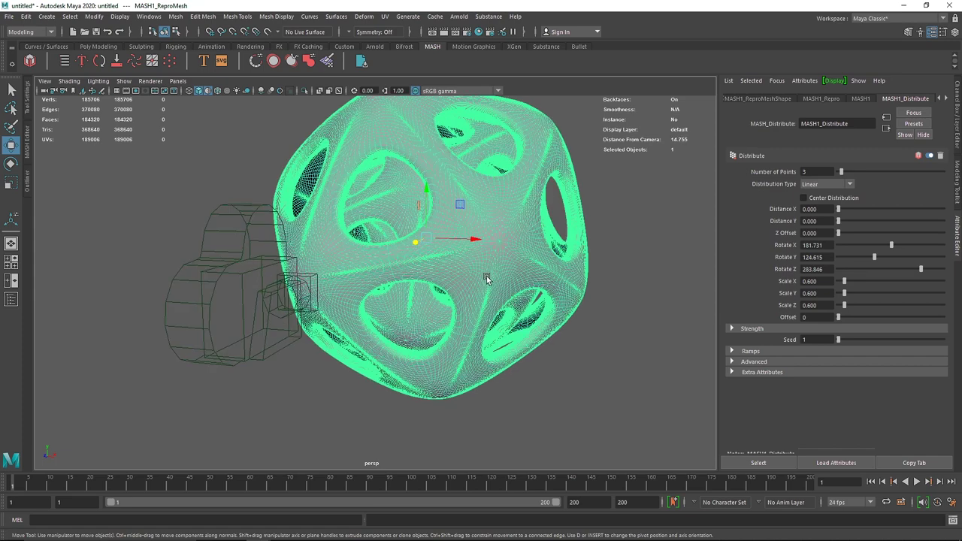
left_click(646, 254)
left_click_drag(310, 235, 367, 260, "alt")
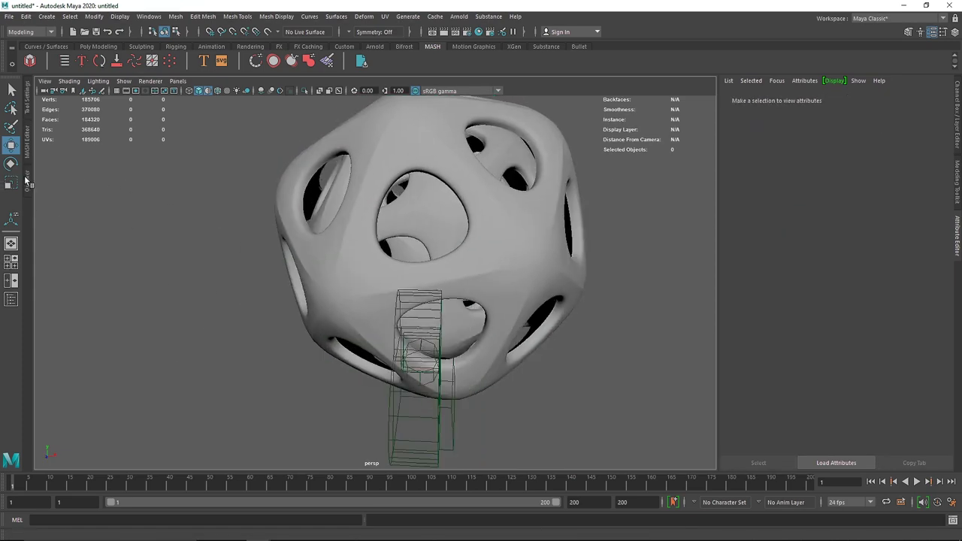
- Select the MASH1 network in the Outliner and set its Distribute rotation to X 0, Y 53.913 and Z 292.174
left_click(26, 180)
left_click(69, 202)
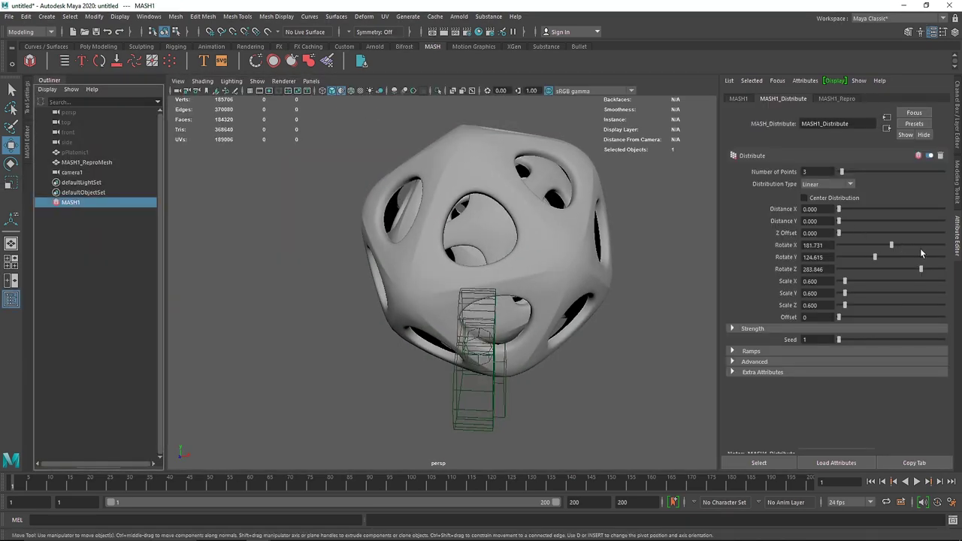
left_click_drag(915, 248, 853, 257)
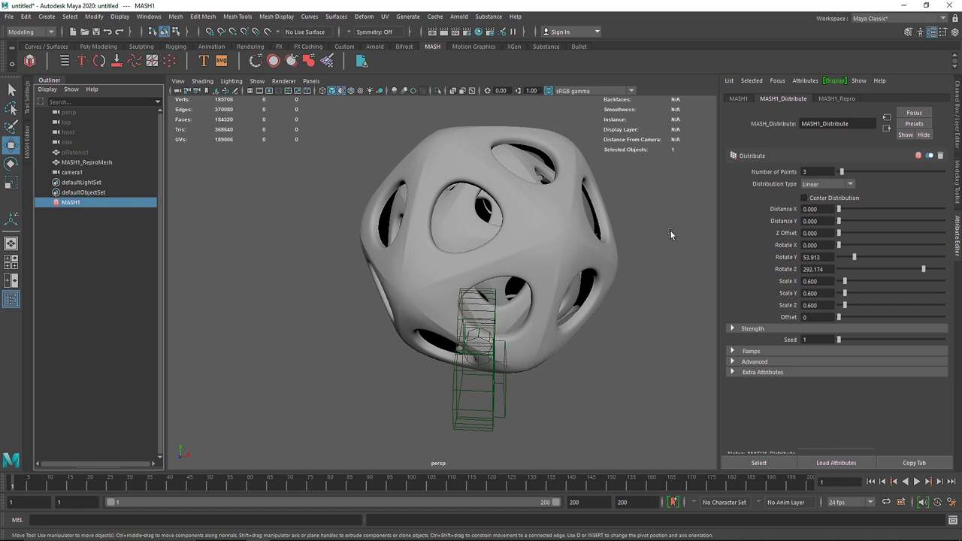
- Switch the viewport from the perspective view to look through camera1
left_click_drag(670, 231, 429, 229, "alt")
right_click_drag(428, 229, 296, 240, "alt")
middle_click_drag(297, 240, 363, 246, "alt")
left_click(311, 80)
mouse_move(338, 96)
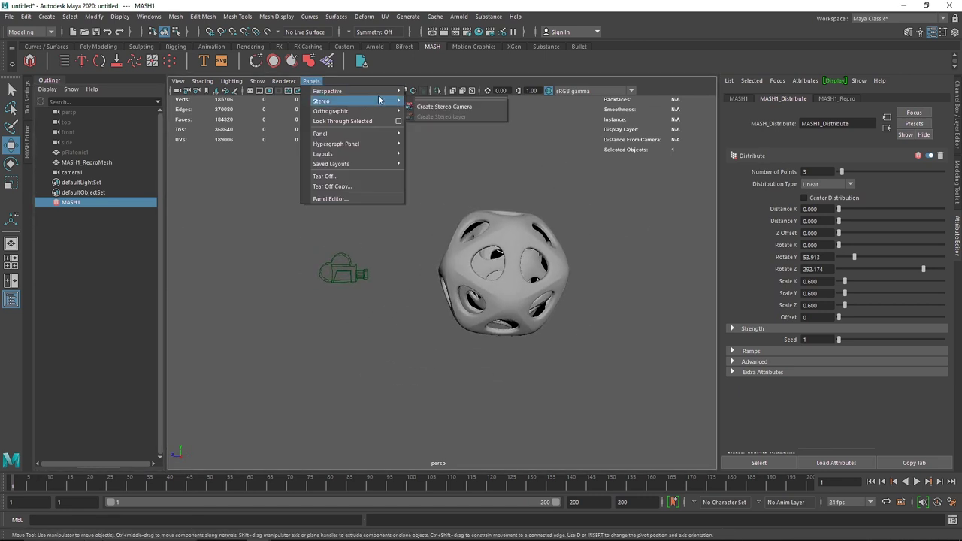
left_click(432, 94)
- Select camera1 and set its Translate Z to 35 so the whole nested shape is framed
left_click(958, 108)
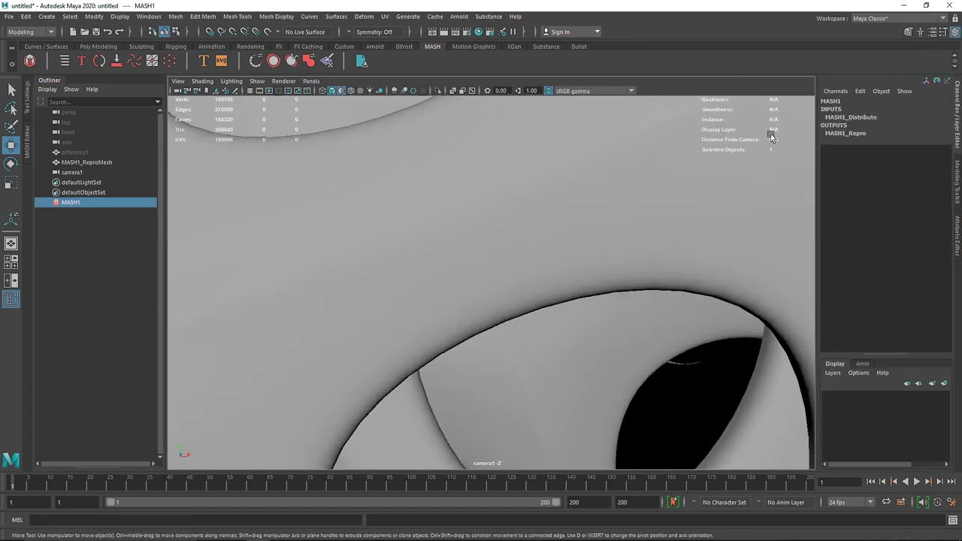
left_click(177, 90)
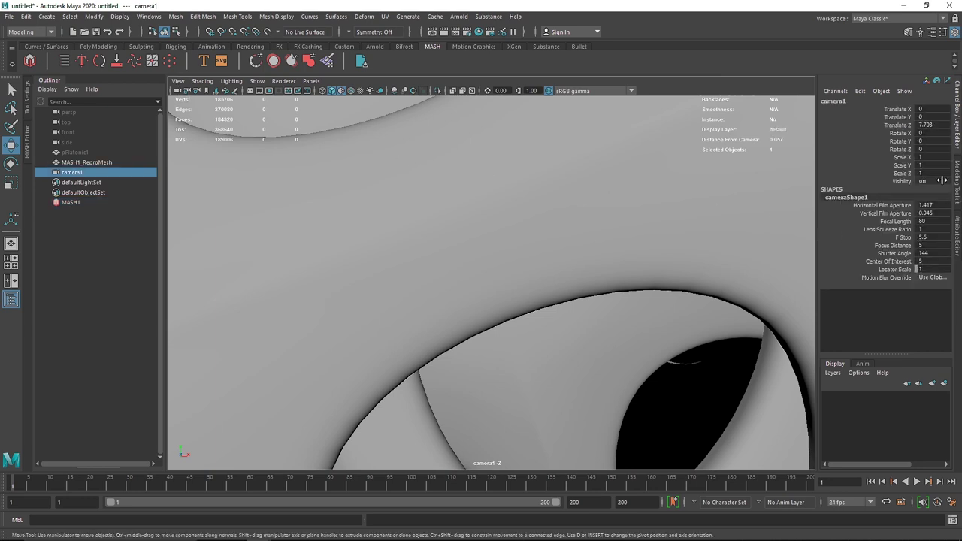
left_click_drag(930, 125, 959, 125, "ctrl")
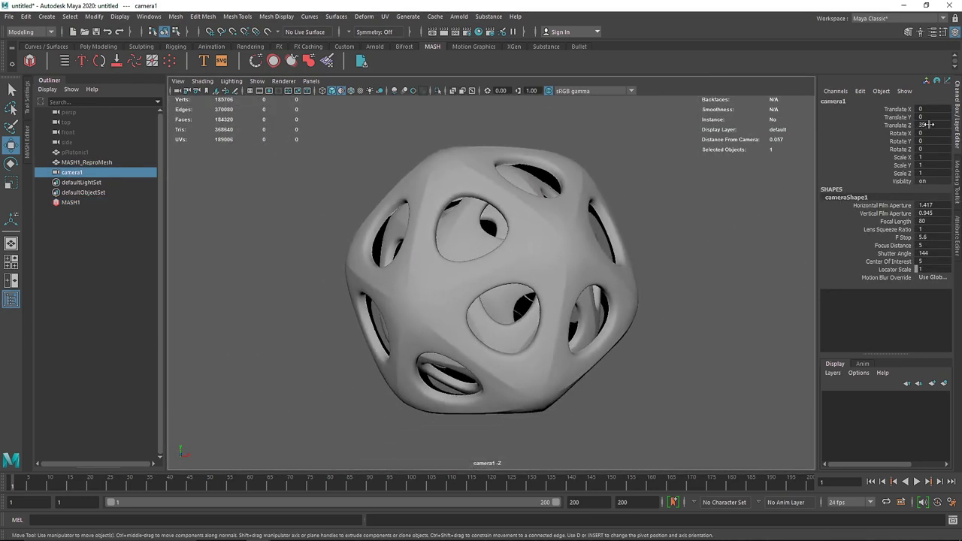
- Display the resolution gate and set the render image size preset to 1k_Square
left_click(269, 91)
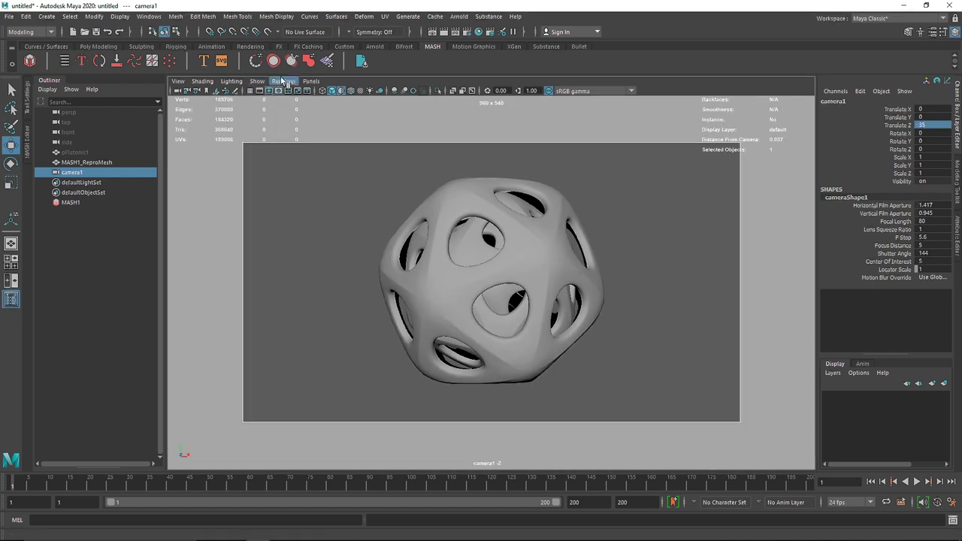
left_click(468, 31)
left_click_drag(575, 88, 776, 112)
scroll(727, 334, "down", 3)
left_click(740, 378)
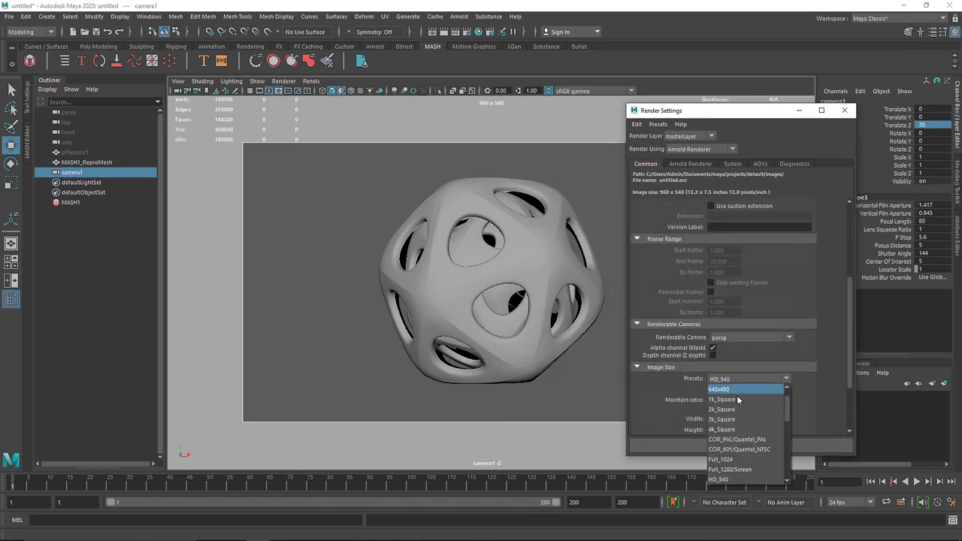
left_click(732, 403)
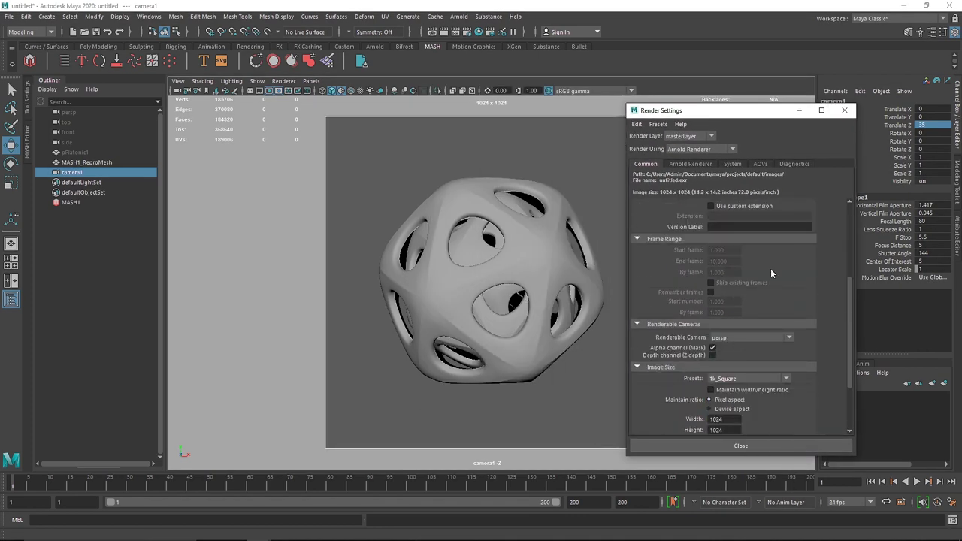
- Make camera1 the renderable camera in the render settings, and lock the camera with the Outliner hidden
left_click(755, 337)
left_click(746, 358)
left_click(844, 110)
left_click(188, 91)
left_click(46, 81)
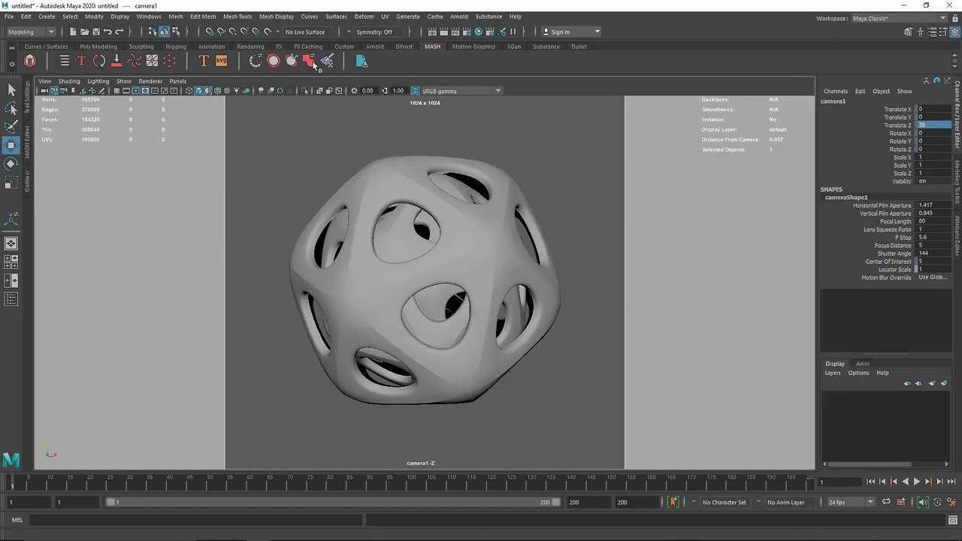
- Start a test render in the Arnold RenderView, stop it and close the render window
left_click(374, 47)
left_click(378, 61)
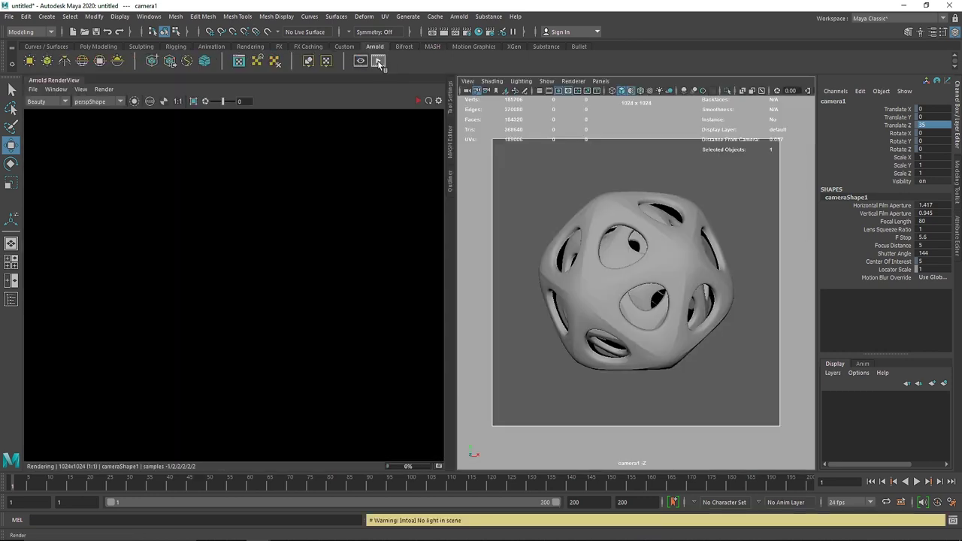
left_click(418, 101)
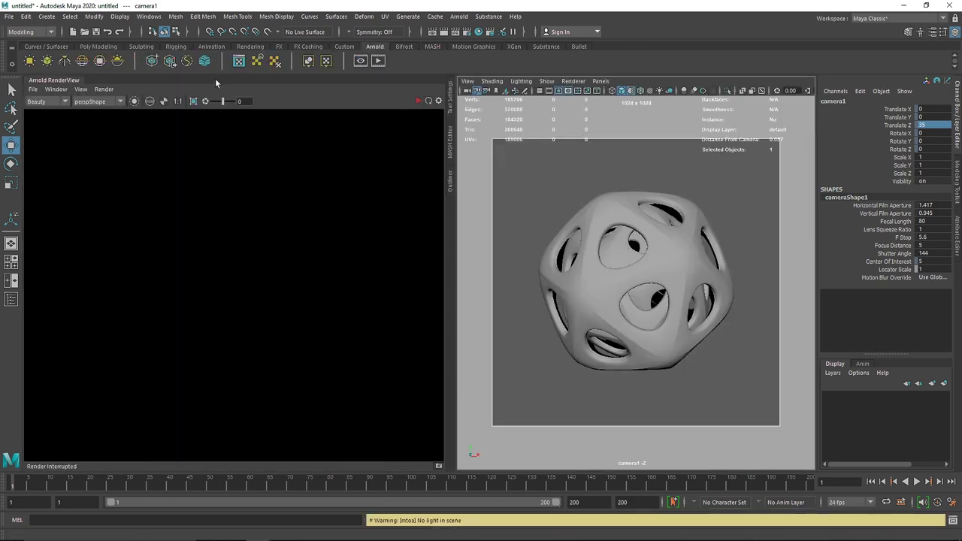
left_click(58, 89)
left_click(83, 115)
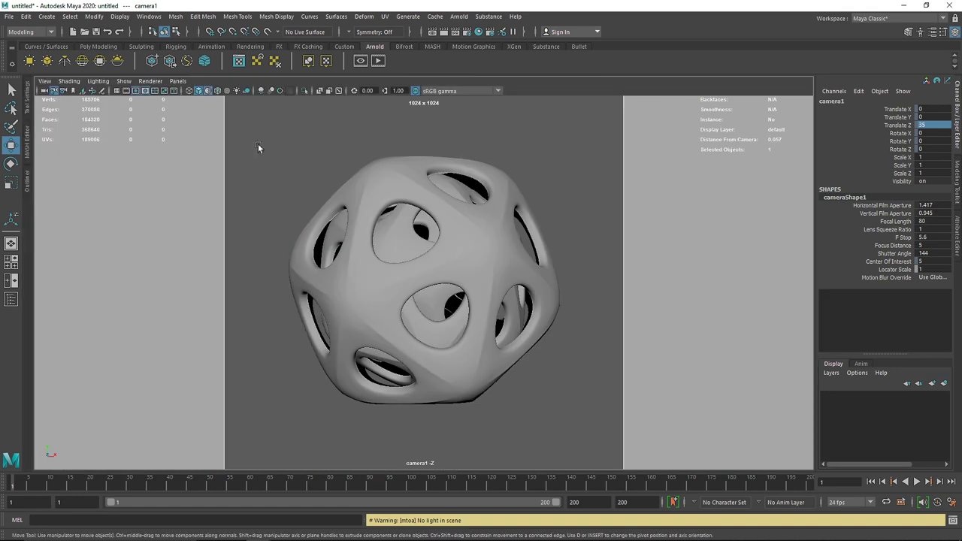
- Turn off the gate mask and resolution gate, and return the viewport to the perspective view
left_click(145, 91)
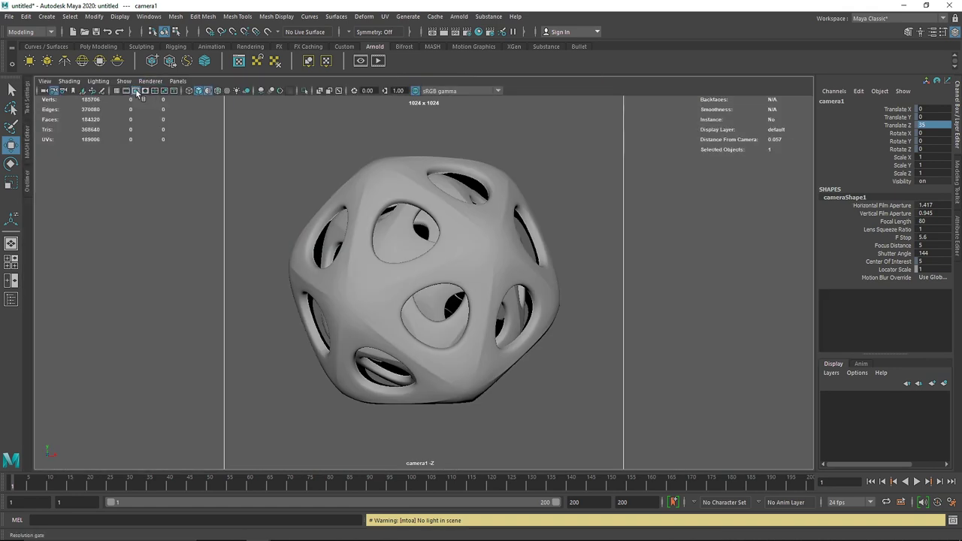
left_click(136, 91)
key("space")
left_click_drag(362, 204, 364, 152)
scroll(415, 220, "down", 2)
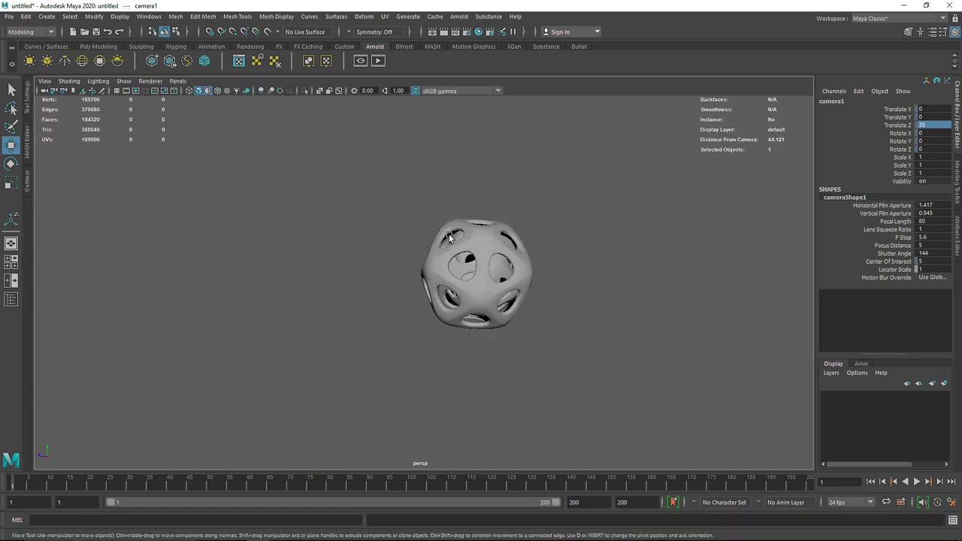
- Add an Arnold area light in front of the shells at Translate Z 12.034, uniformly scaled to 4.765
left_click(29, 62)
left_click_drag(447, 278, 397, 284)
key("r")
mouse_move(300, 283)
left_mouse_down("alt")
mouse_move(232, 283)
mouse_move(248, 283)
mouse_move(260, 265)
mouse_move(252, 265)
mouse_move(295, 264)
mouse_move(318, 284)
left_mouse_up("alt")
key("w")
key("r")
scroll(277, 267, "down", 5)
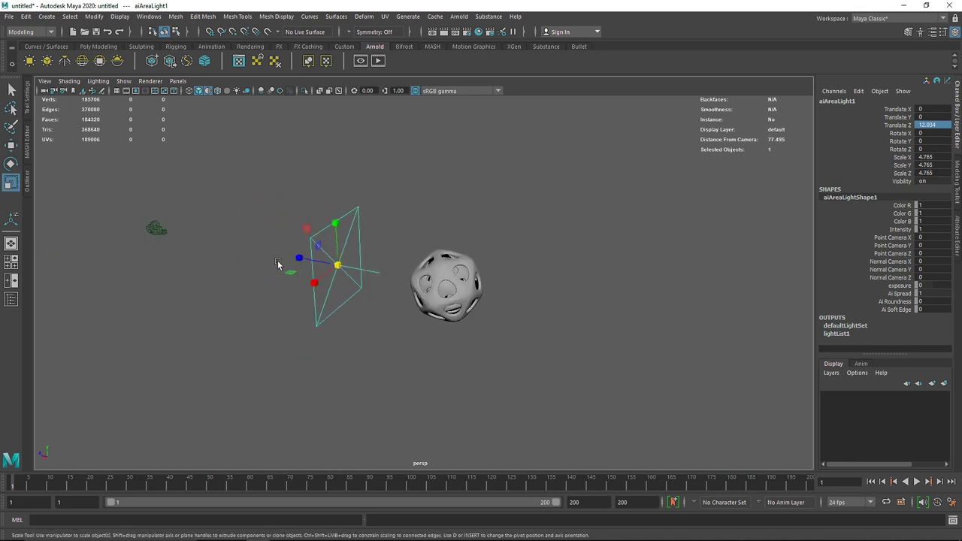
- Look through the area light to aim it at the shells from about X 9.45, Y 1.6, Z 10.436, and return to perspective
left_click(178, 81)
mouse_move(203, 92)
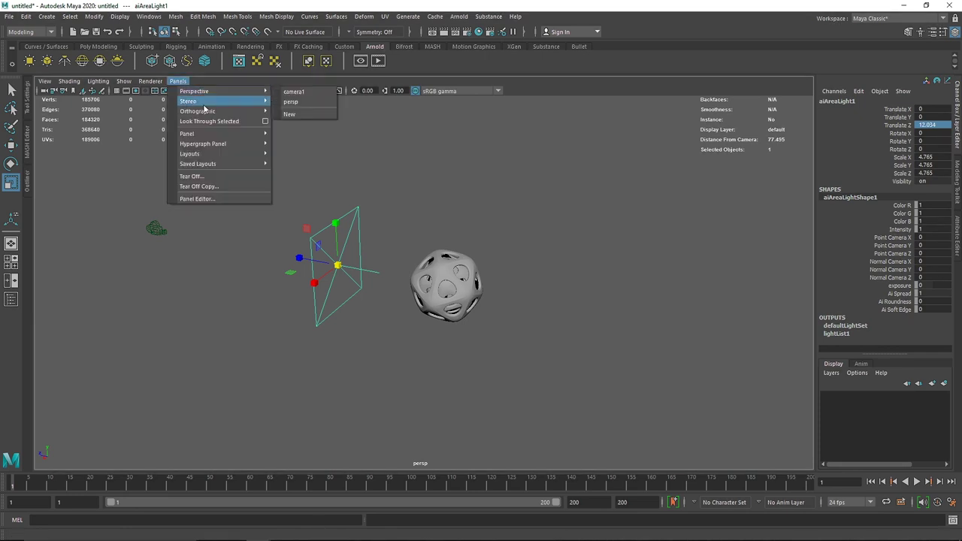
left_click(207, 122)
left_click_drag(417, 278, 373, 225, "alt")
key("space")
left_click_drag(374, 270, 514, 291, "alt")
key("e")
key("w")
key("e")
- Re-aim the first area light by looking through it, placing it beside the shells at about X 13.645, Y 2.958, Z 8.759
left_click(177, 81)
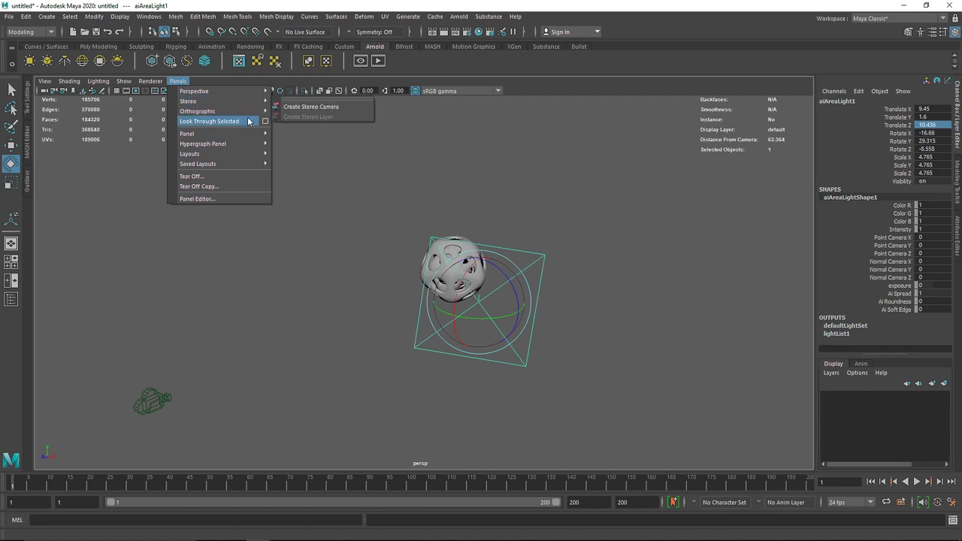
left_click(248, 121)
left_click_drag(420, 248, 361, 281, "alt")
right_click_drag(362, 281, 476, 266, "alt")
middle_click_drag(477, 264, 472, 276, "alt")
key("space")
left_click_drag(397, 259, 397, 186)
left_click_drag(371, 245, 436, 252, "alt")
key("w")
left_click_drag(569, 238, 581, 264)
- Add a second Arnold area light scaled to 6.189 and move it to about X -9.37, Z 11.325
left_click(30, 61)
left_click_drag(481, 257, 436, 266)
key("r")
key("w")
left_click_drag(344, 284, 327, 346)
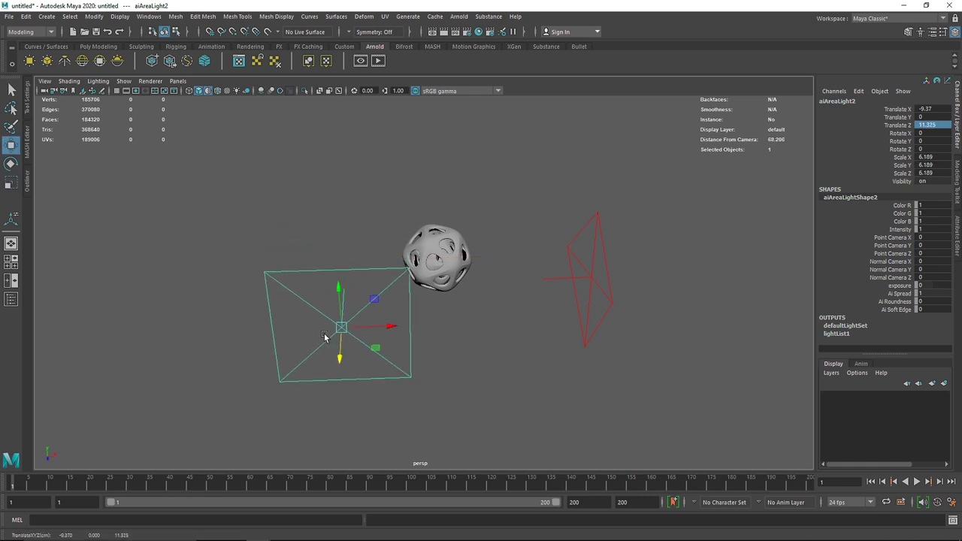
- Check the second area light's position through camera1 and return to the perspective view
left_click(177, 81)
mouse_move(234, 92)
left_click(305, 93)
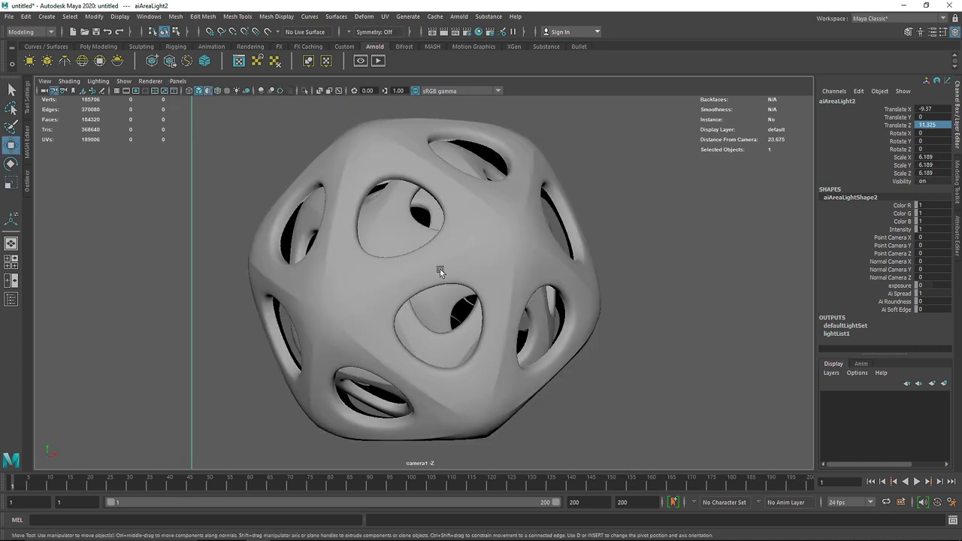
left_click(177, 81)
mouse_move(226, 91)
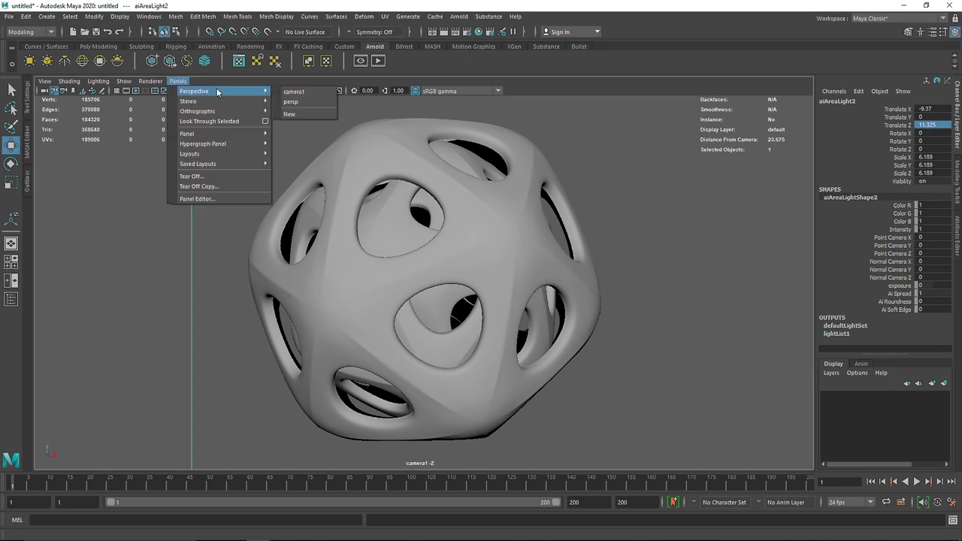
left_click(308, 98)
- Look through the second area light to center the shells, and place the light at about X -7.388, Y 0.463, Z 15.582
left_click(177, 82)
left_click(195, 121)
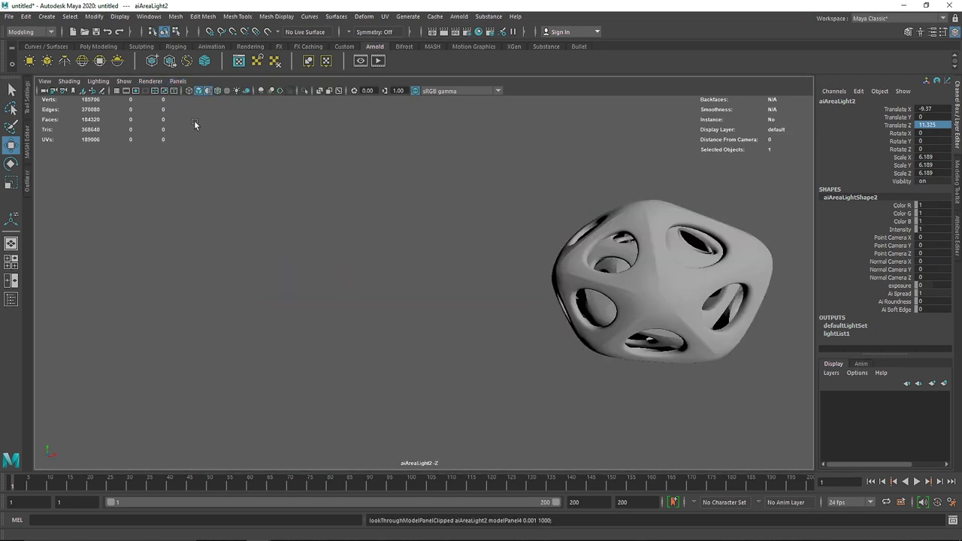
scroll(492, 276, "down", 3)
middle_click_drag(603, 282, 352, 279, "alt")
left_click_drag(335, 276, 360, 284, "alt")
middle_click_drag(362, 285, 356, 305, "alt")
key("space")
left_click_drag(367, 304, 391, 198)
scroll(460, 279, "down", 4)
left_click_drag(507, 329, 414, 332)
key("e")
- Aim the second area light from the shells' opposite side, at about X -13.404, Y 3.461, Z 5.041 with Rotate Y -68.8
left_click(178, 81)
mouse_move(225, 90)
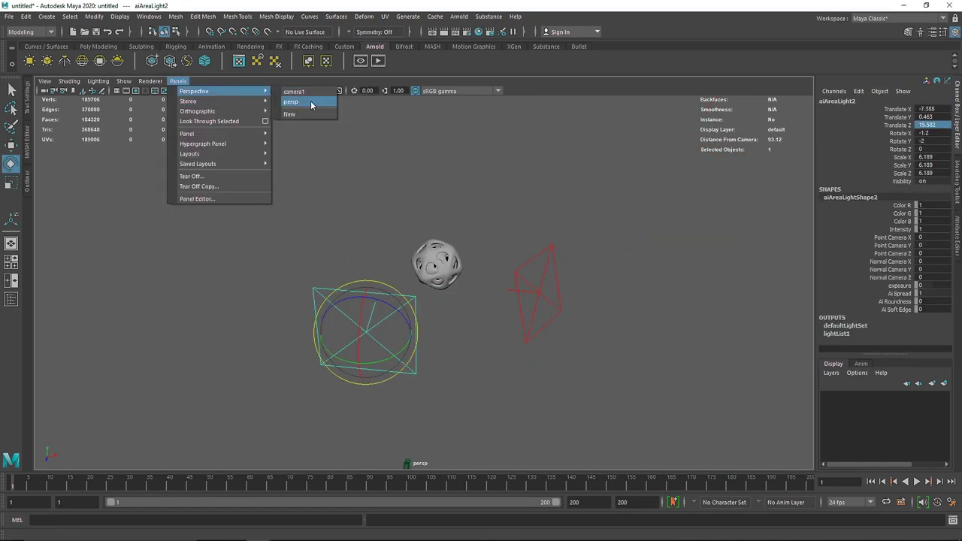
left_click(239, 122)
left_click_drag(245, 140, 462, 277, "alt")
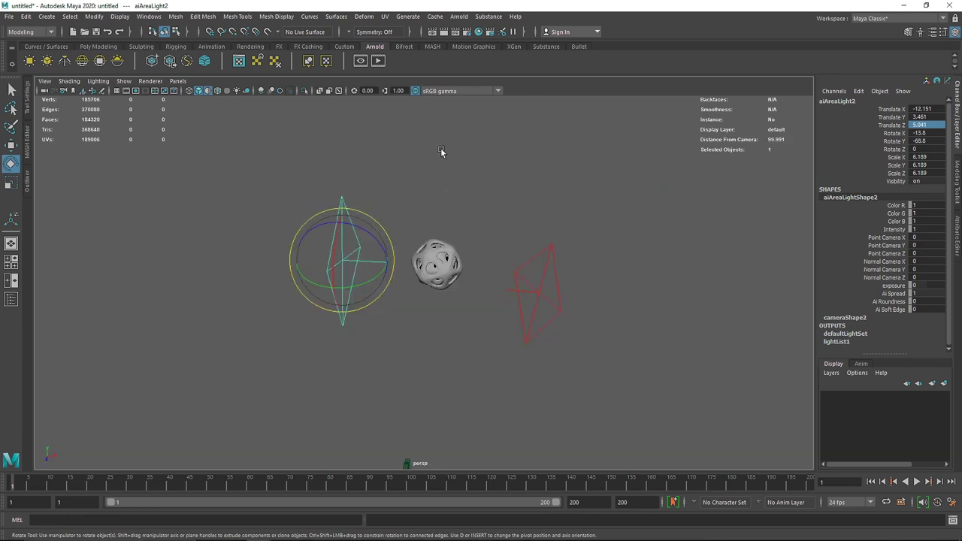
left_click_drag(442, 152, 383, 203, "alt")
key("w")
left_click_drag(384, 260, 375, 259)
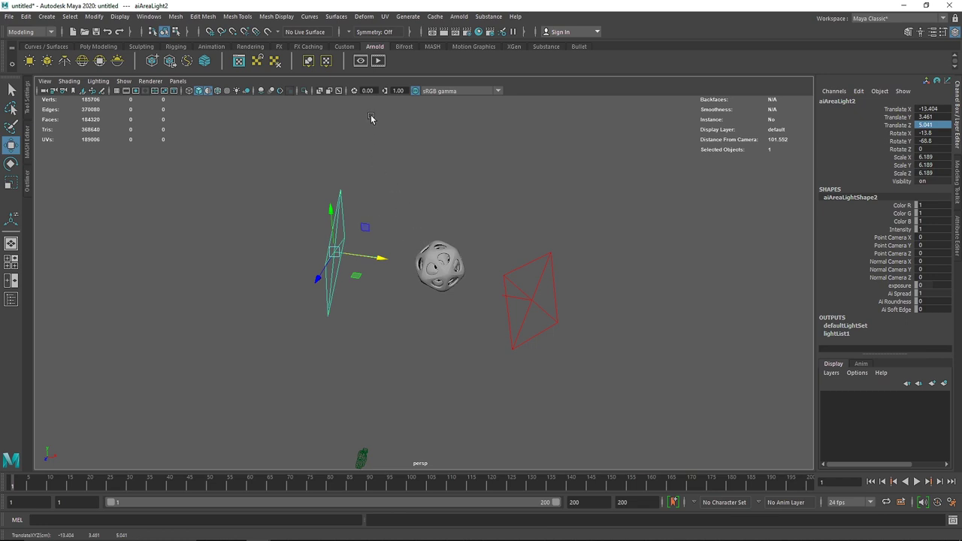
- Start an Arnold render with the viewport looking through camera1, and select the first area light in the Outliner
left_click(378, 61)
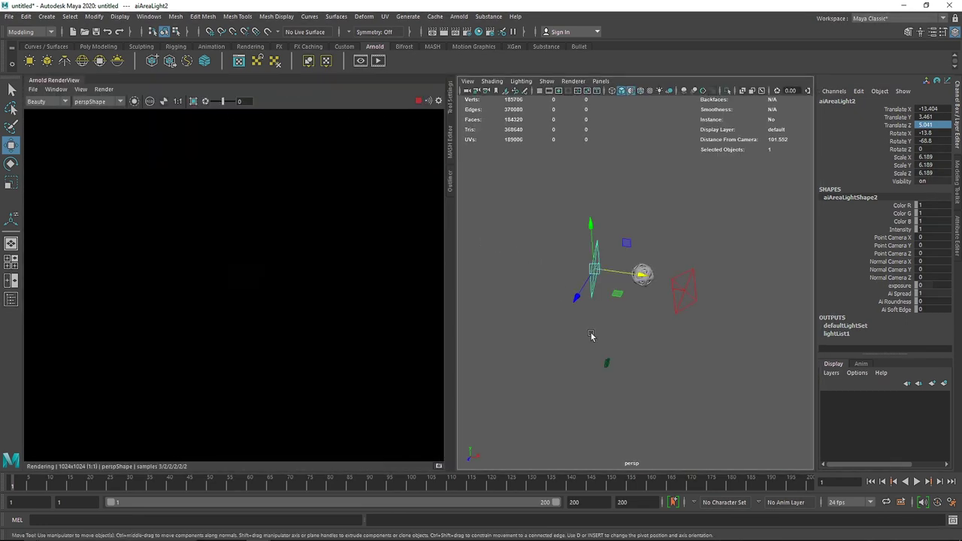
left_click(601, 80)
mouse_move(616, 91)
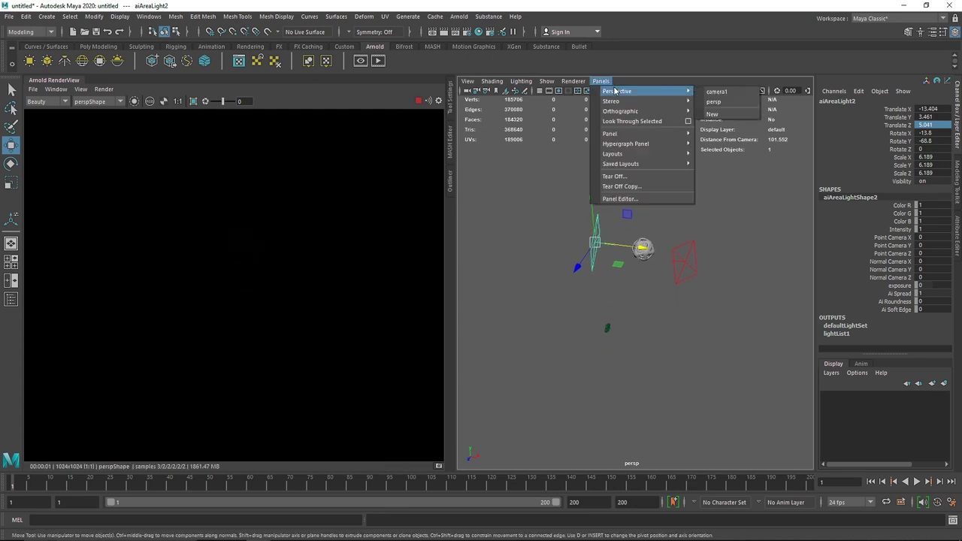
left_click(714, 91)
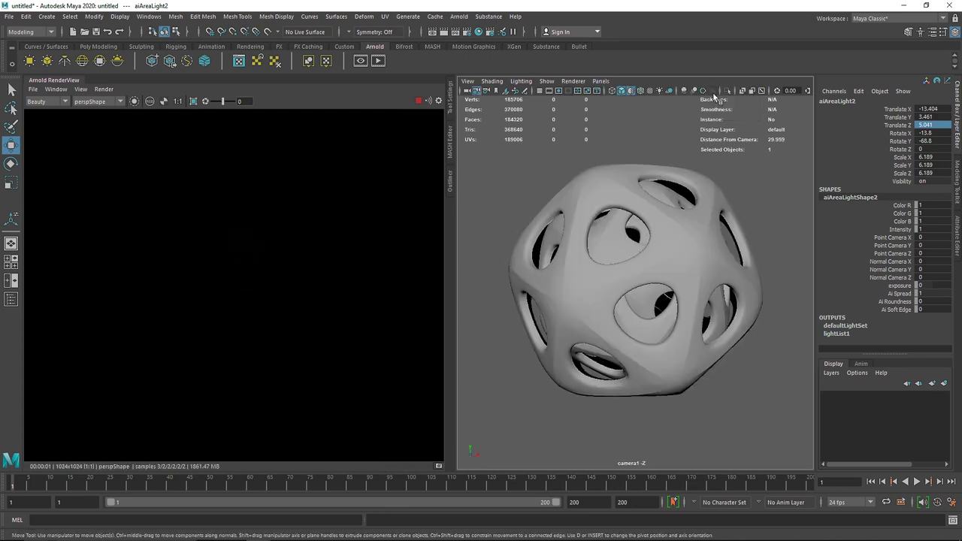
left_click(448, 175)
left_click(488, 183)
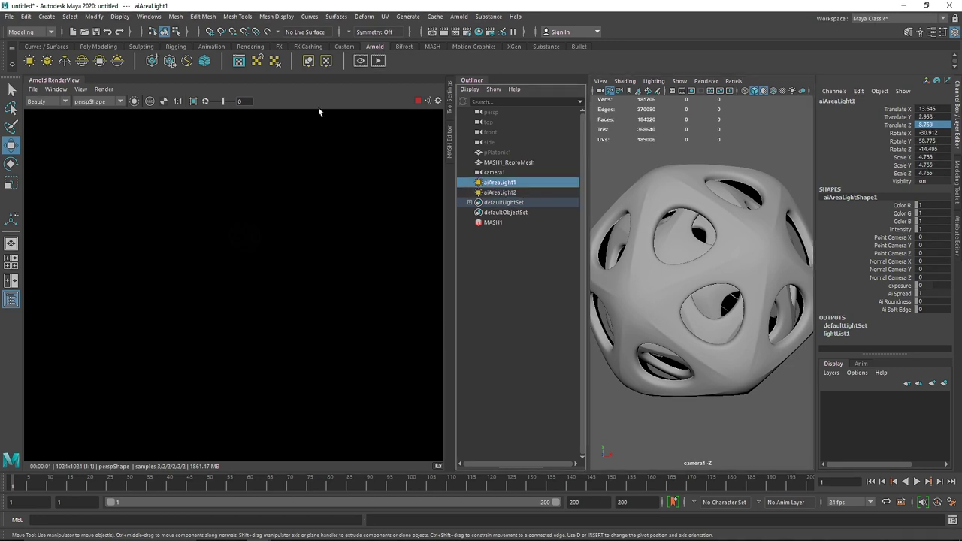
left_click(148, 15)
left_click(148, 16)
left_click(147, 16)
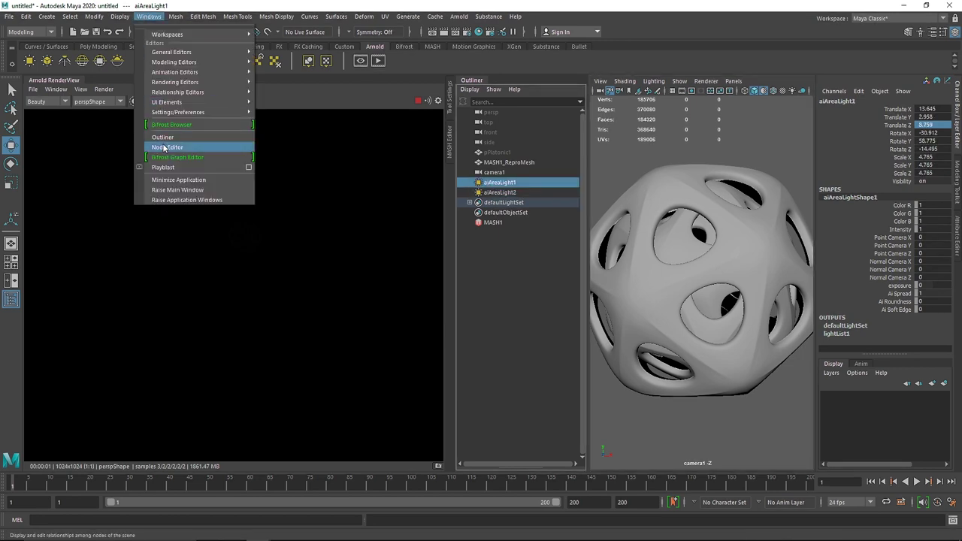
left_click(154, 19)
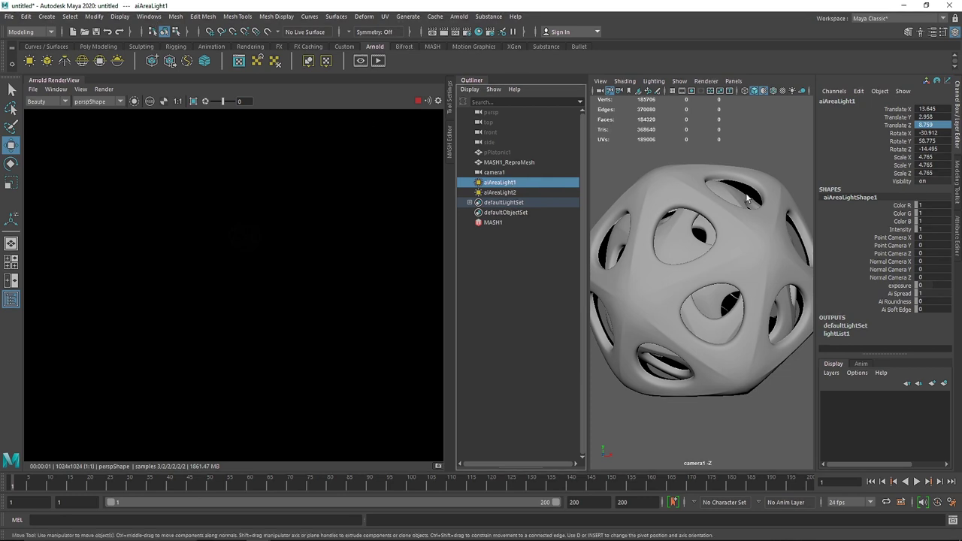
- Set the first area light's exposure to 4 and switch the Arnold render's camera to cameraShape1
left_click(956, 235)
left_click_drag(823, 226, 778, 225)
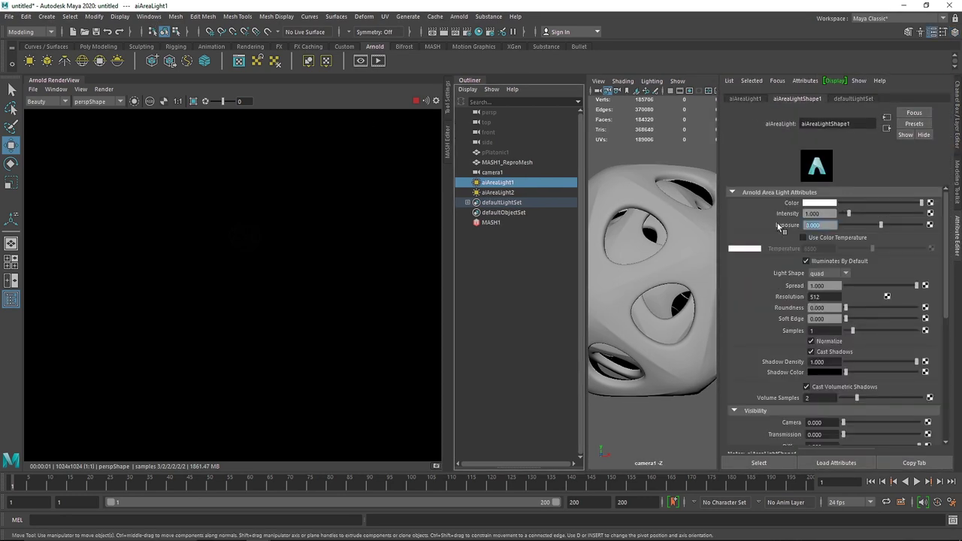
type("4")
key("Return")
left_click(90, 101)
left_click(92, 114)
left_click(91, 102)
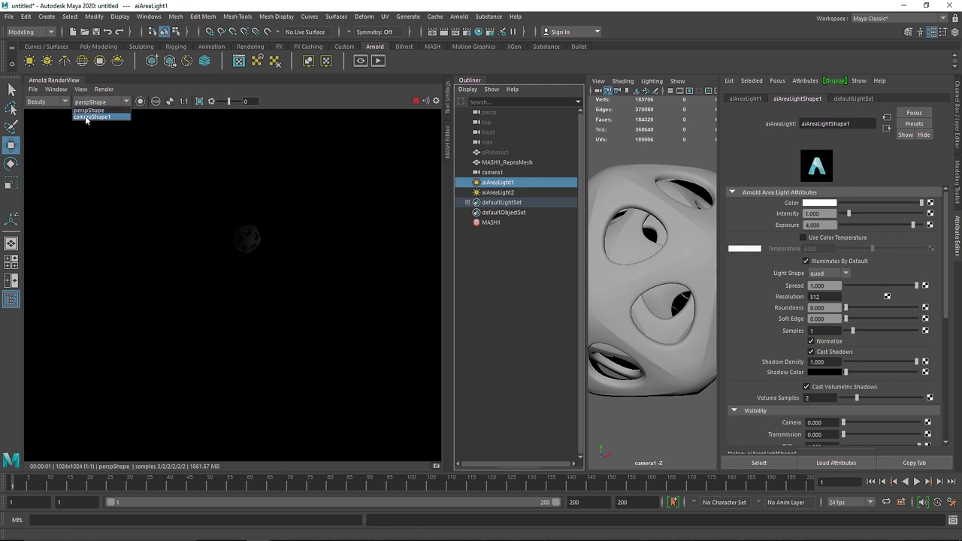
left_click(92, 117)
- Set the second area light's exposure to 8 and check the shells in the render
left_click(498, 192)
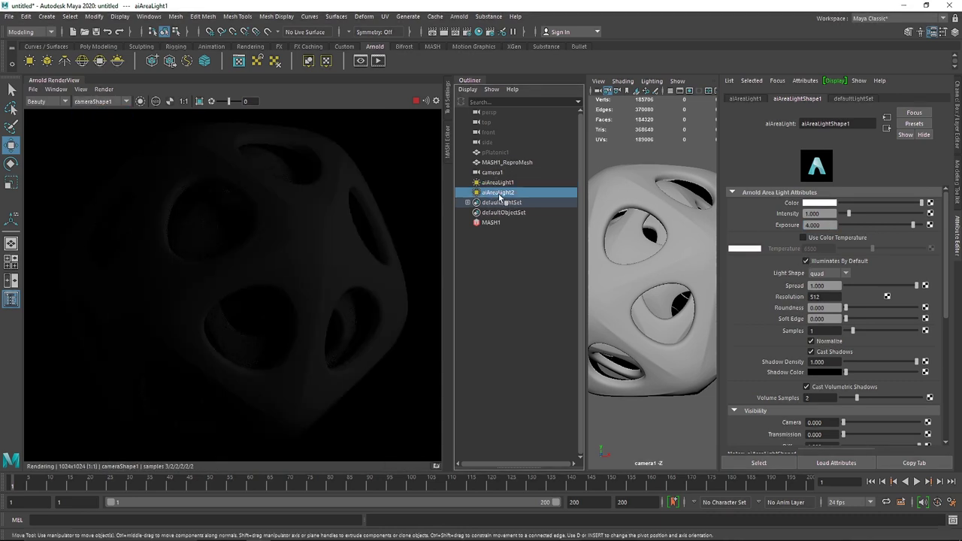
left_click_drag(769, 224, 765, 223)
type("4")
key("Return")
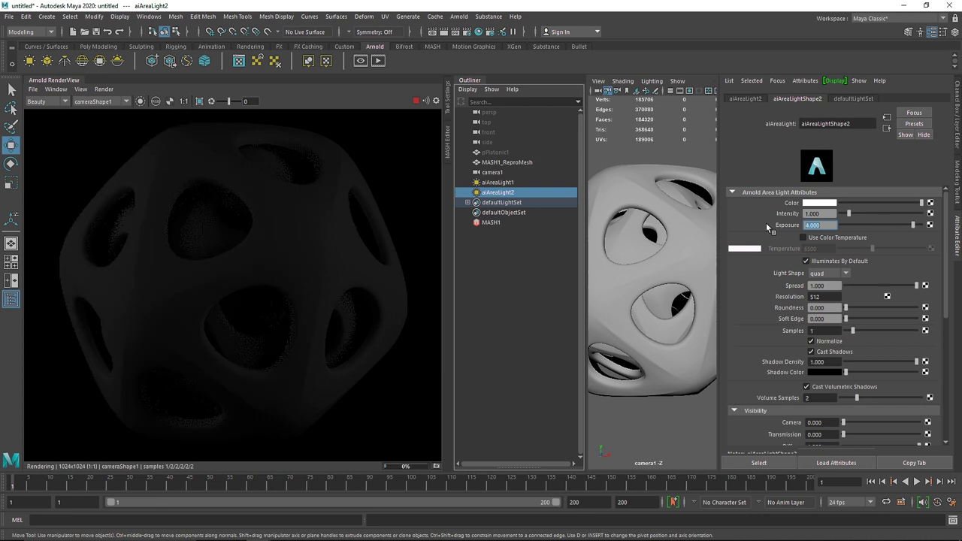
type("8")
key("Return")
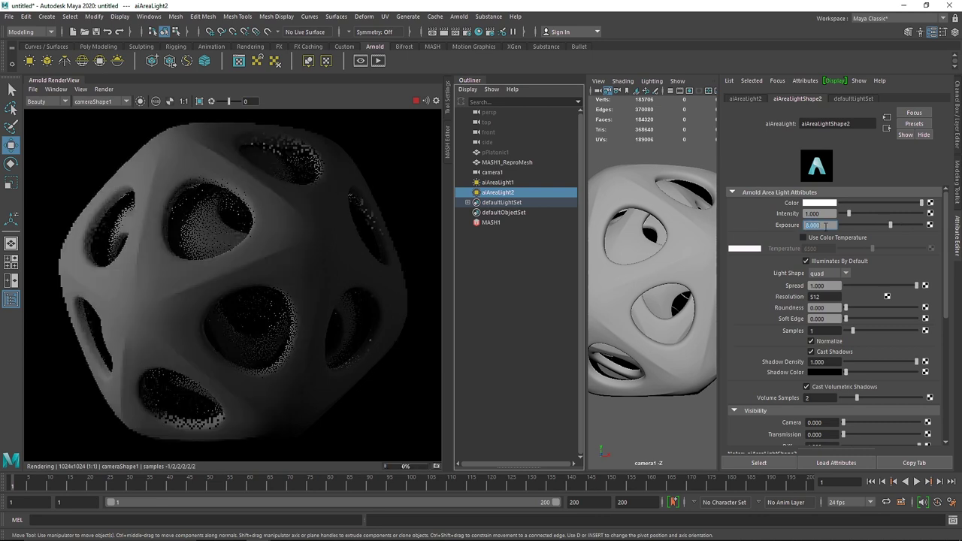
scroll(378, 225, "down", 2)
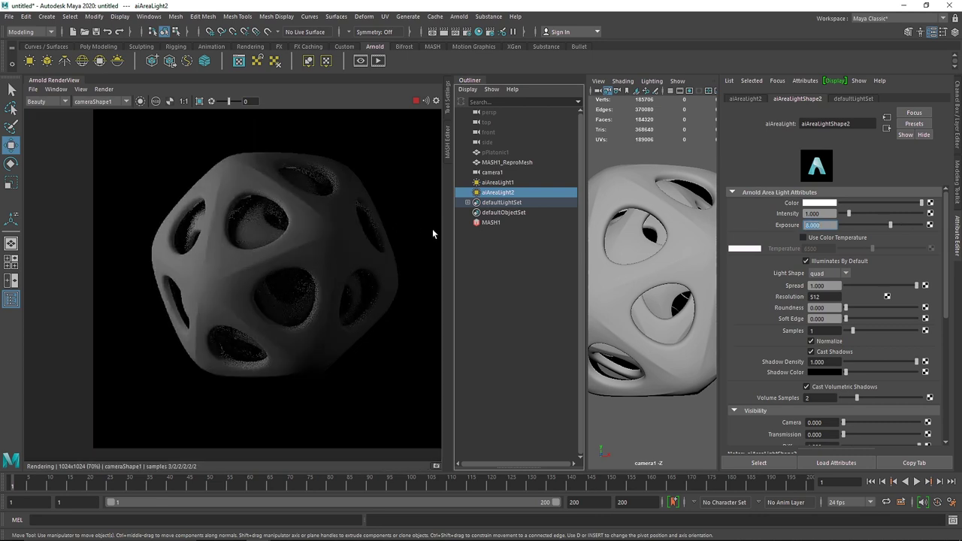
- Set the resolution of the first and second area lights to 1000
left_click(535, 182)
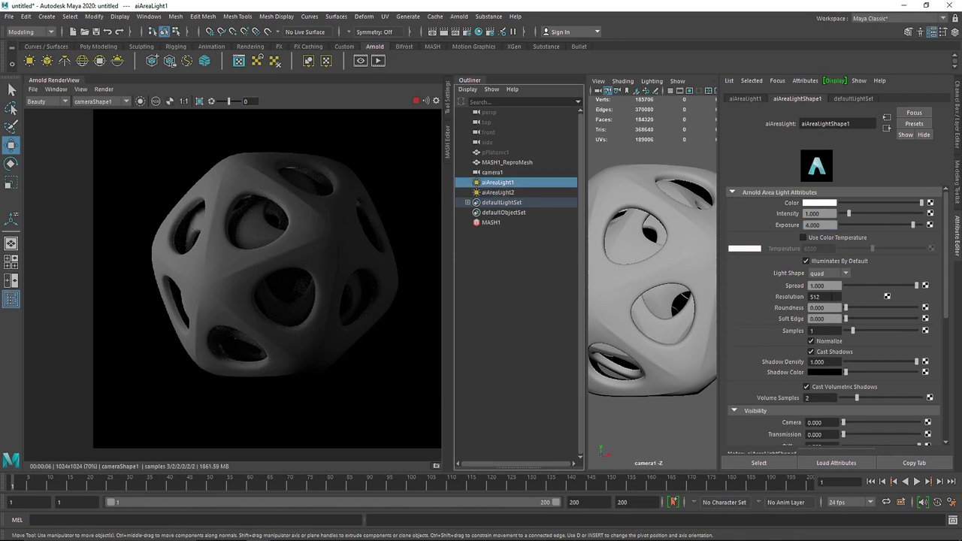
left_click(822, 296)
type("1000")
key("Return")
left_click(518, 192)
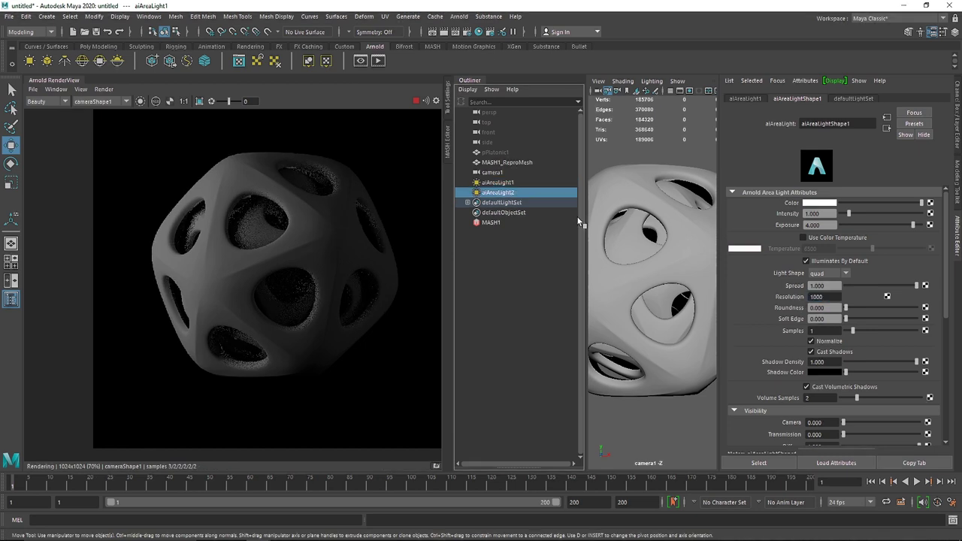
left_click(821, 297)
type("1000")
key("Return")
- Set the samples of both area lights to 3
double_click(818, 330)
type("3")
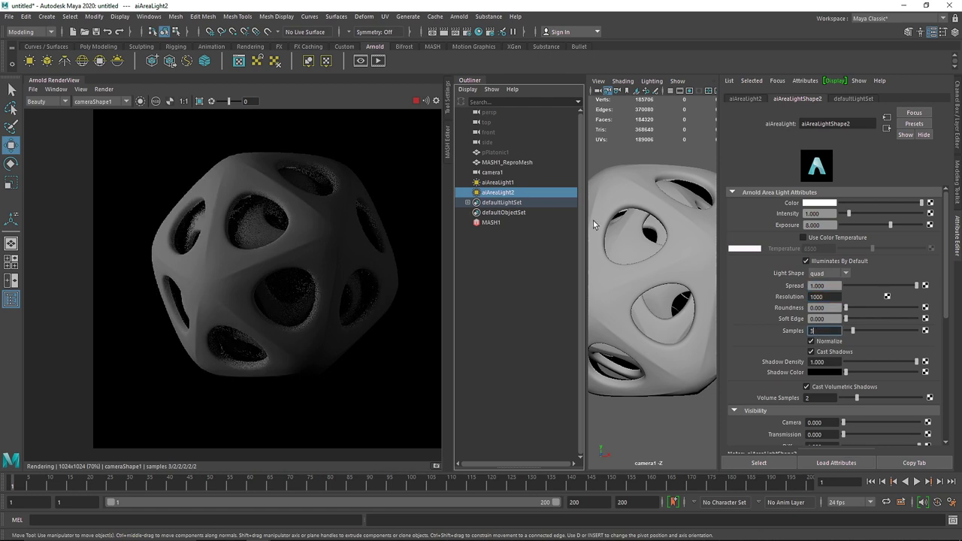
left_click(497, 182)
left_click(815, 330)
type("3")
key("Return")
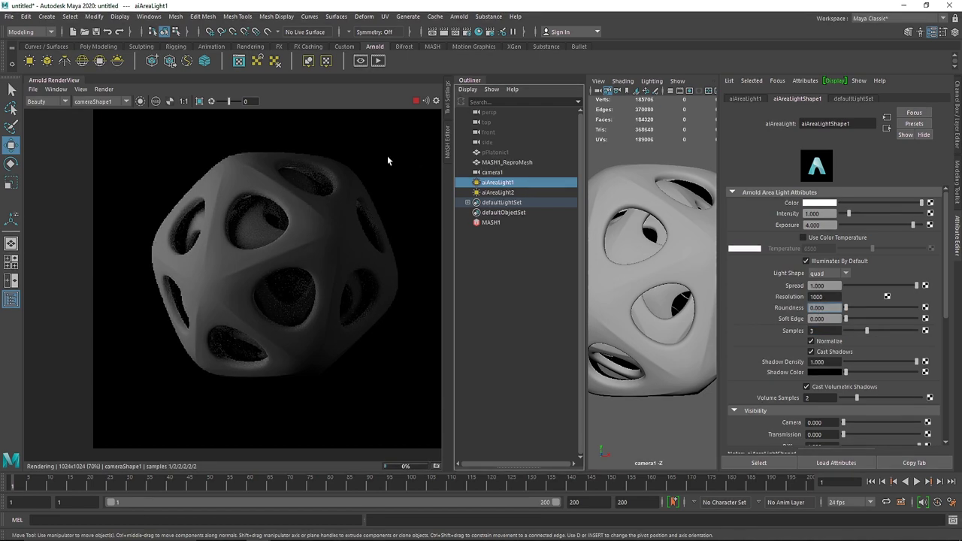
- Close the Arnold render view and return the viewport to the perspective view showing the lights
right_click(56, 81)
left_click(62, 121)
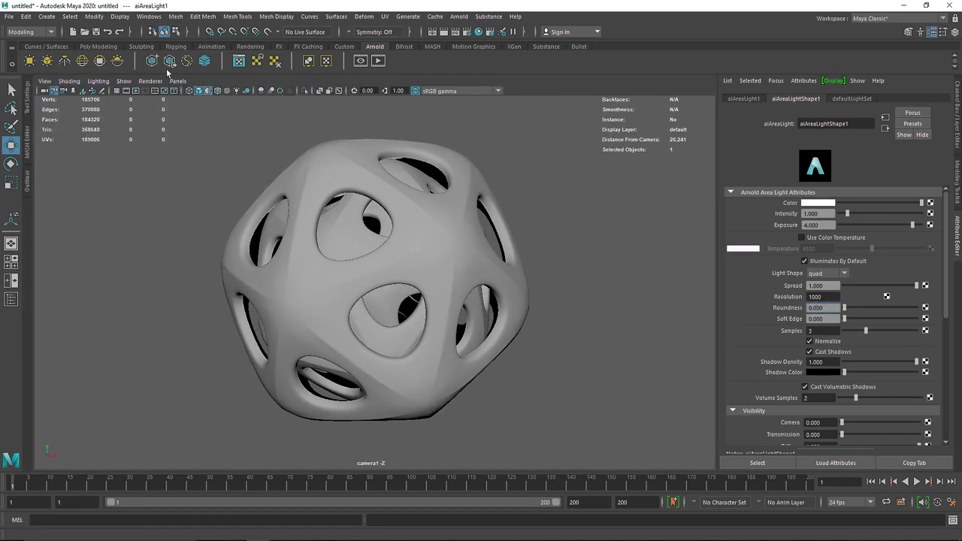
left_click(406, 211)
key("space")
left_click_drag(403, 170, 406, 86)
left_click_drag(457, 211, 475, 198, "alt")
left_click(475, 197)
- Create a third Arnold area light, enlarge it to about the other lights' size, and move it up and behind the shells
left_click(64, 61)
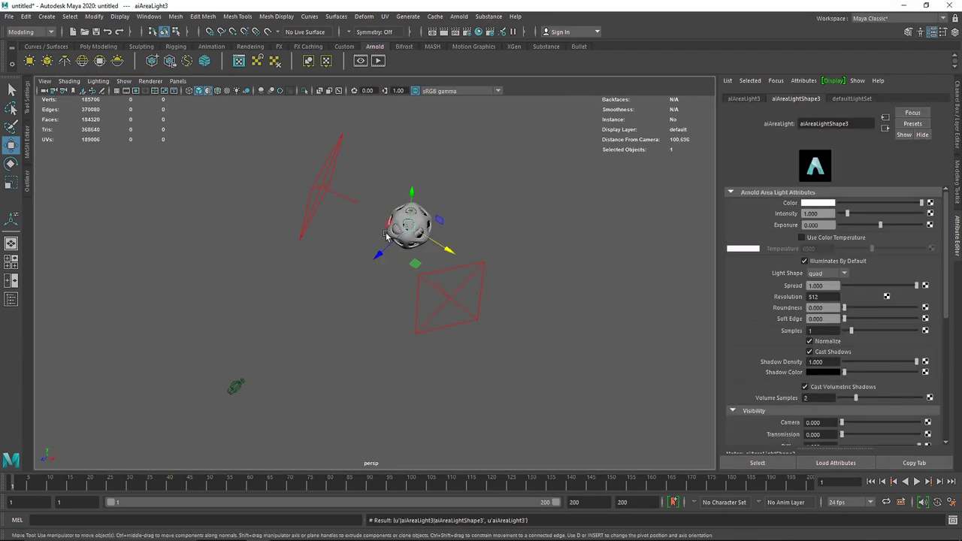
key("r")
left_click_drag(398, 237, 533, 202)
key("w")
left_click_drag(431, 215, 448, 199)
- Rotate the third area light toward the shells and move it farther back from them
key("e")
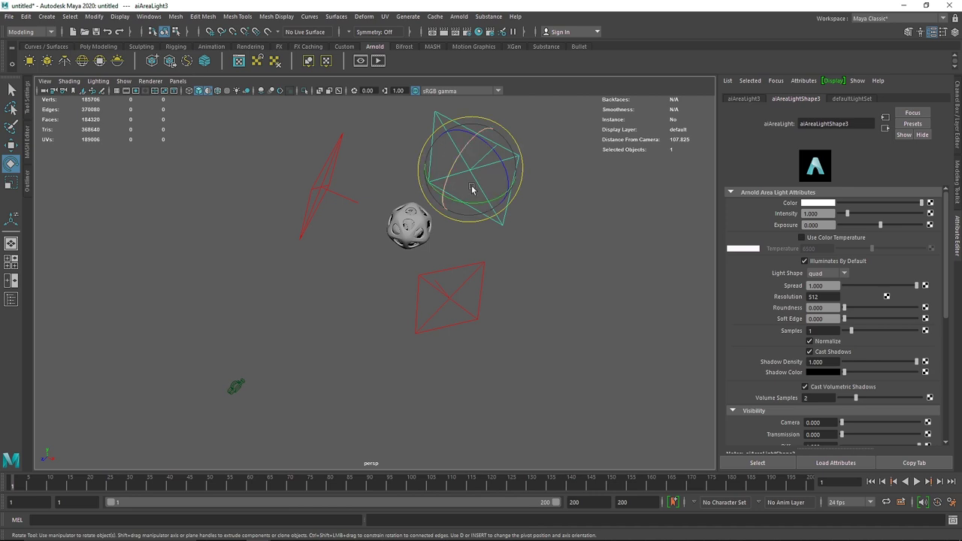
middle_click_drag(485, 178, 465, 218, "alt")
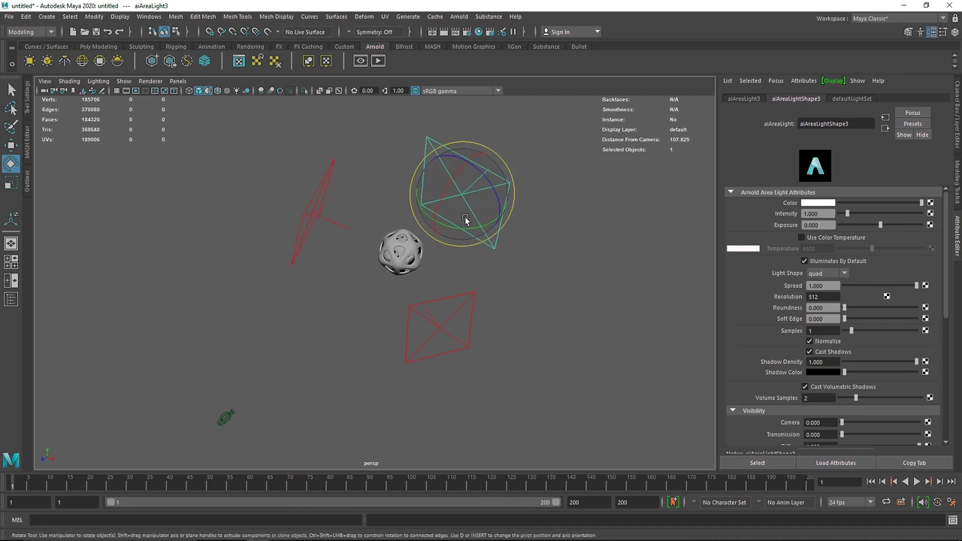
left_click_drag(465, 216, 435, 214)
key("w")
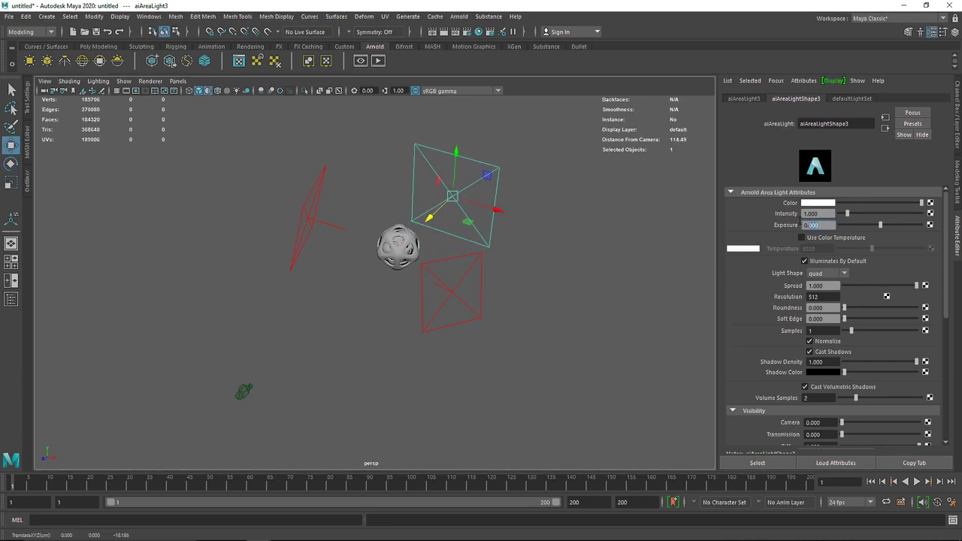
- Set the third area light's exposure to 6, samples to 3 and resolution to 1000, and deselect it
type("6")
key("Return")
left_click_drag(824, 330, 791, 330)
left_click_drag(819, 298, 789, 295)
type("10")
left_click(578, 260)
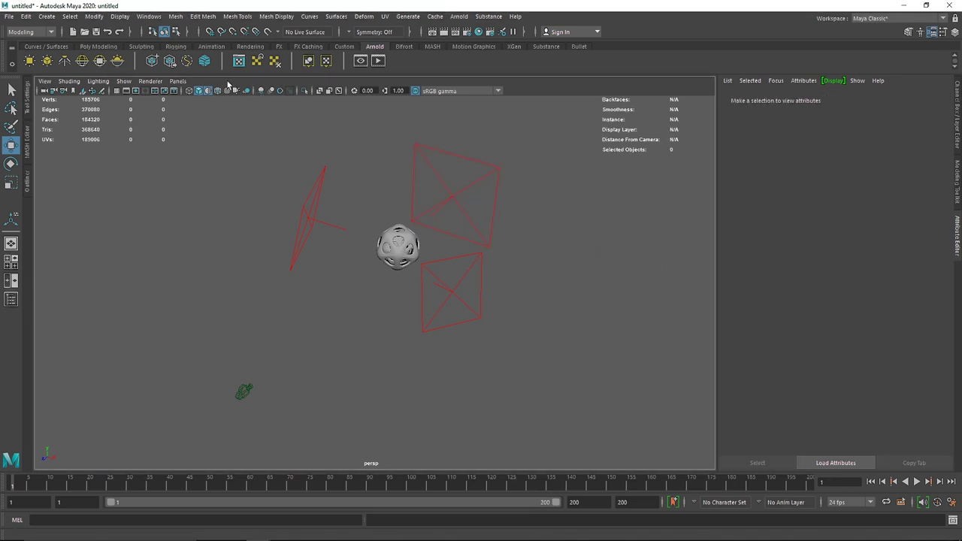
- Look through camera1 in the viewport, start an Arnold render of the shells, and stop it
left_click(177, 80)
mouse_move(225, 91)
left_click(293, 91)
left_click(378, 60)
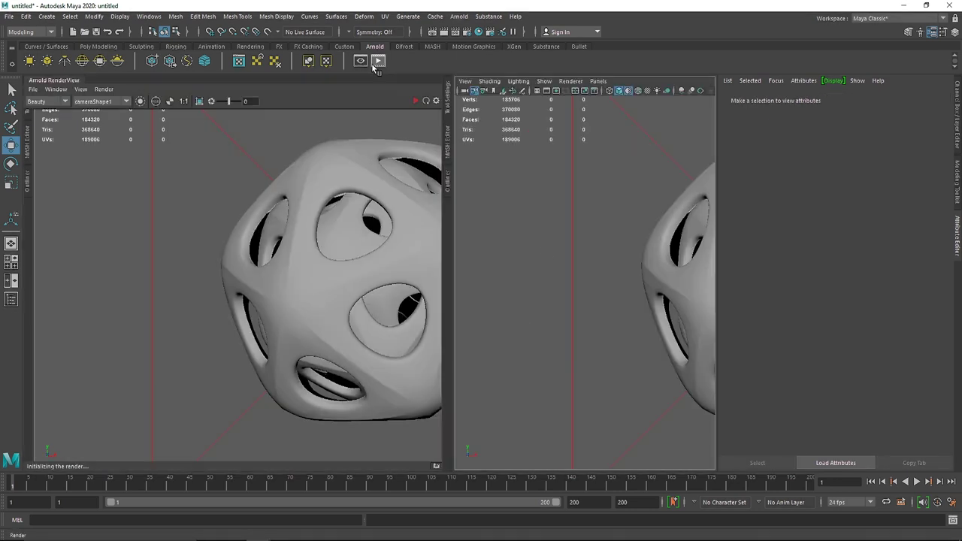
left_click(414, 101)
- Try the third area light at exposure 12 in a running render, restore its exposure to 6, and stop the render
left_click(475, 171)
type("12.000")
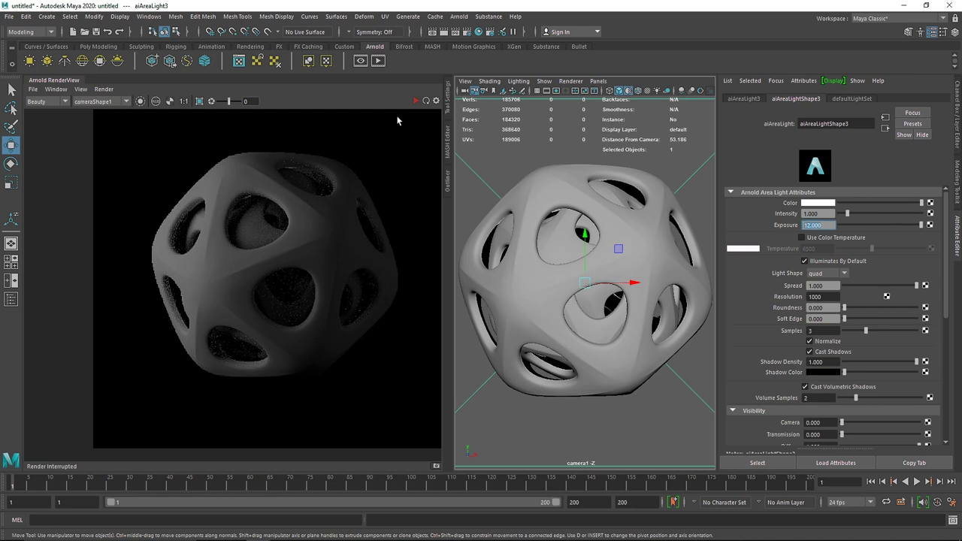
left_click(415, 100)
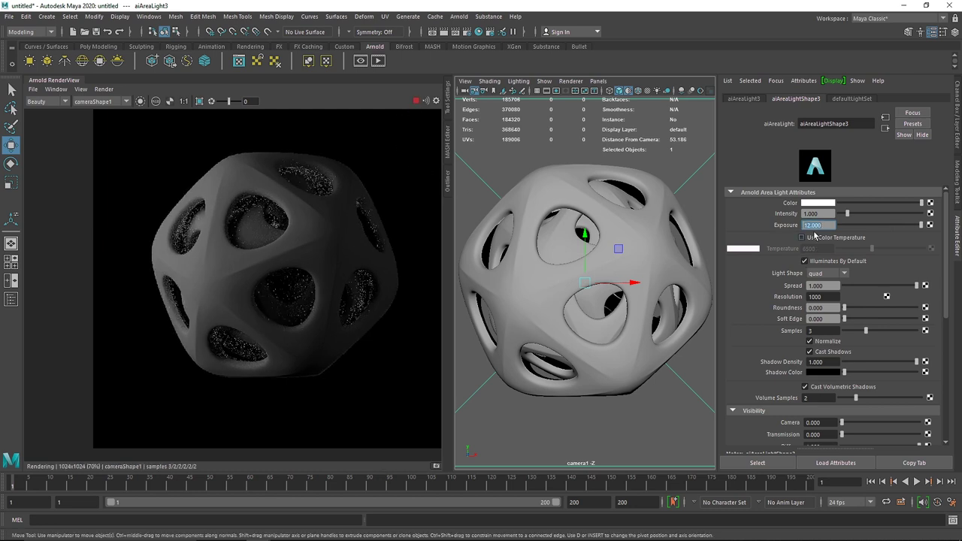
type("6")
key("Return")
left_click(416, 100)
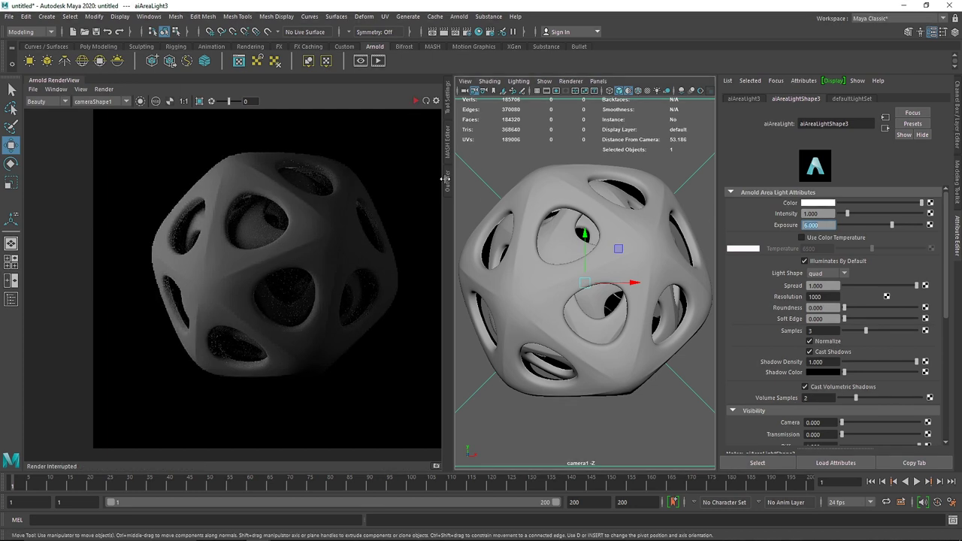
- Fit the rendered image inside the render view and widen the camera viewport beside it
left_click(294, 174)
key("f")
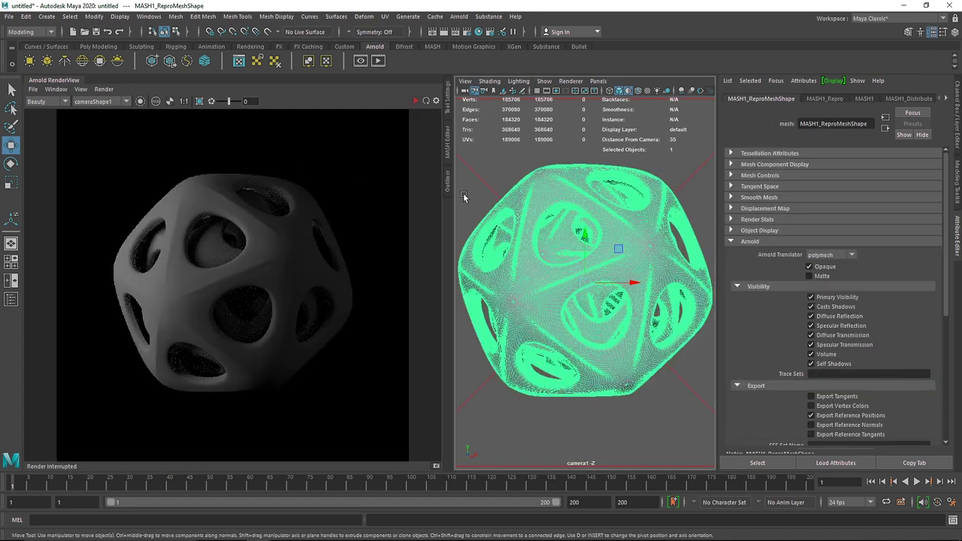
left_click_drag(453, 191, 419, 191)
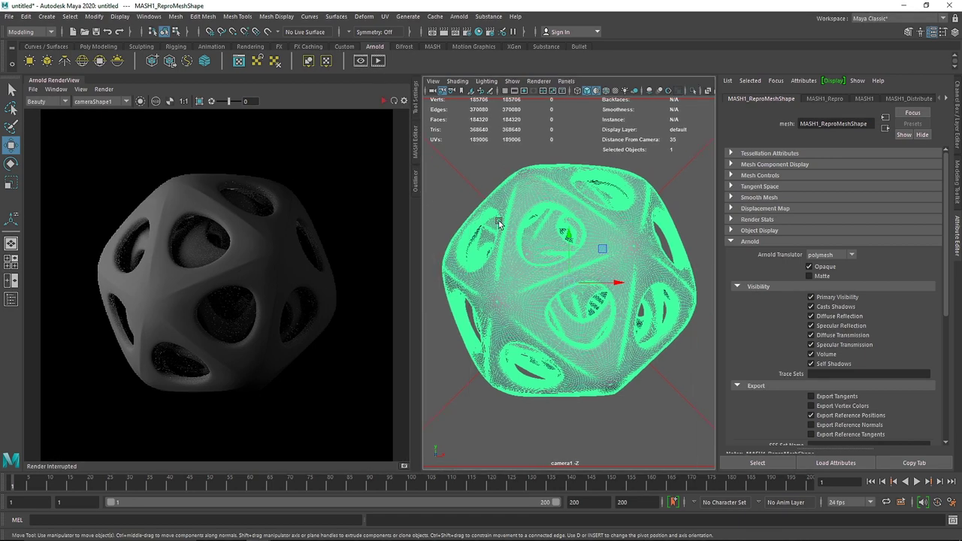
- Assign a new aiStandardSurface material to the shell mesh, name it SSS, and set its base weight to 1
left_click(495, 185)
left_click(511, 207)
right_click(514, 195)
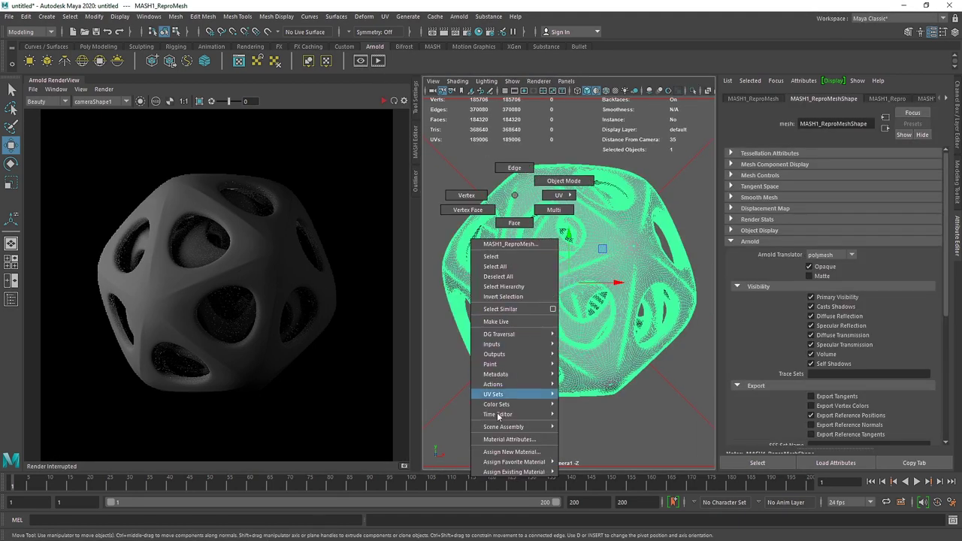
left_click(493, 453)
left_click(345, 256)
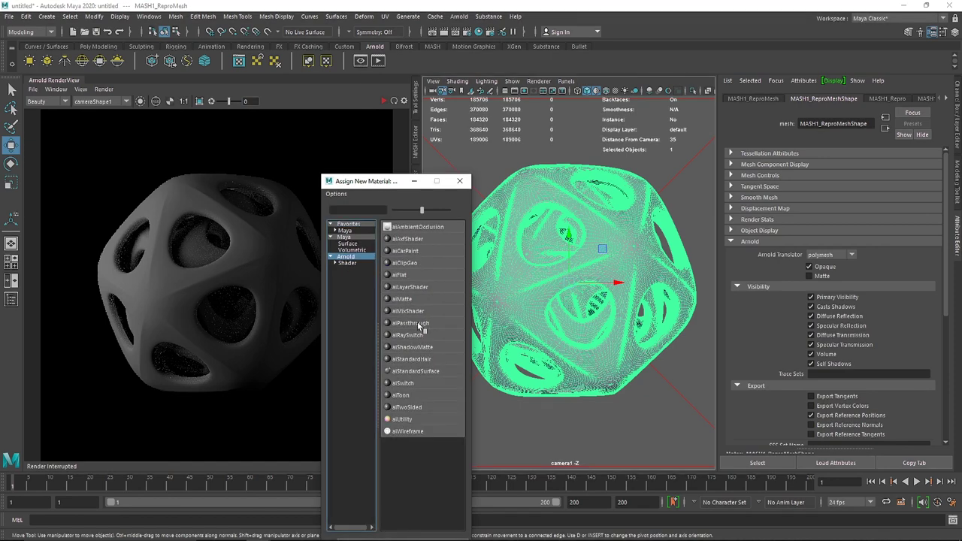
left_click(416, 371)
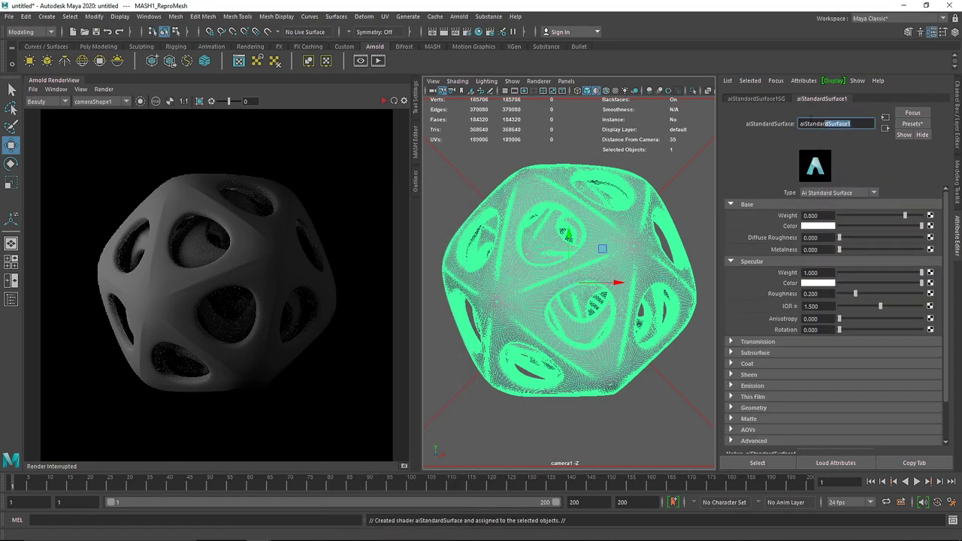
type("SSS")
key("Return")
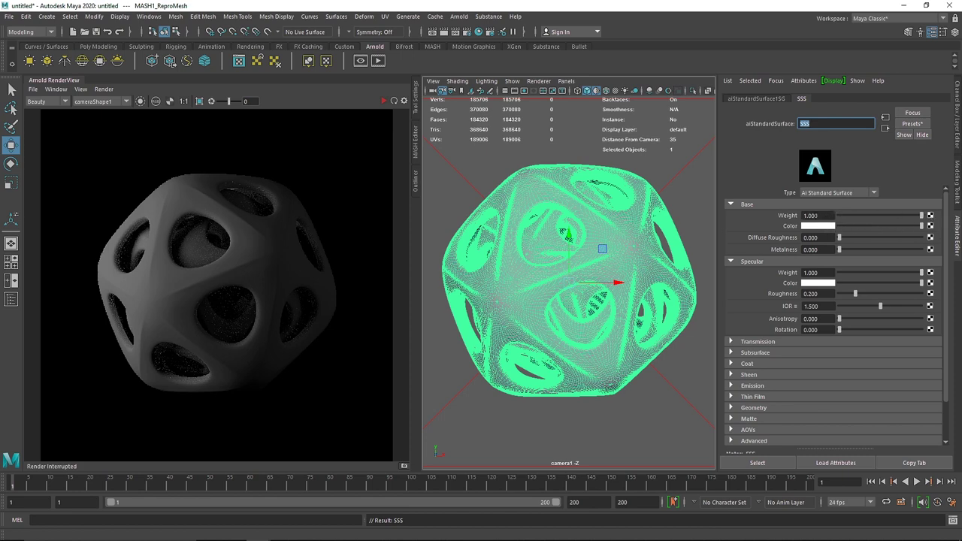
- Restart the Arnold render and limit it to a crop region around one half of the shells
left_click(385, 102)
left_click_drag(105, 186, 183, 267)
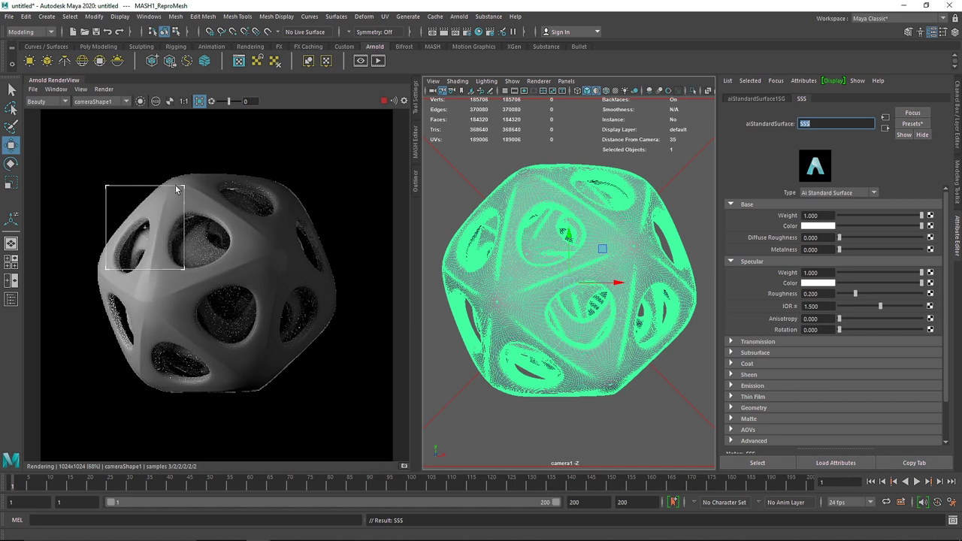
left_click_drag(106, 272, 87, 399)
left_click_drag(184, 186, 188, 168)
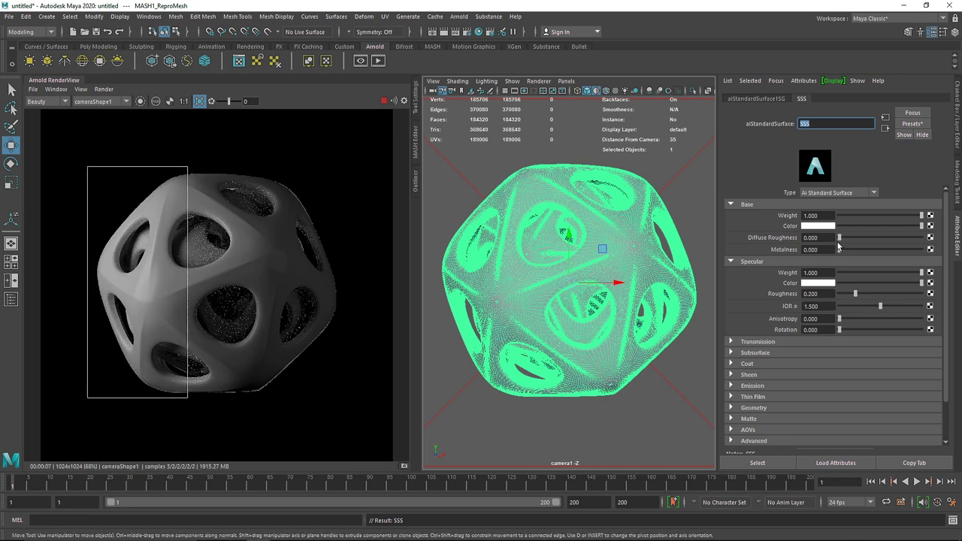
- Set the SSS material's diffuse roughness to 1 and its specular weight to 0.1
left_click_drag(839, 238, 958, 242)
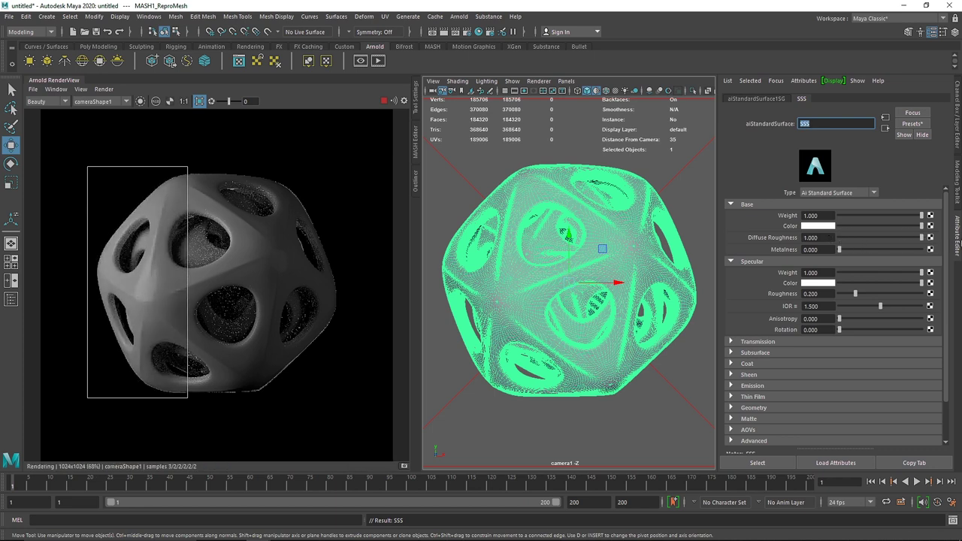
left_click(826, 273)
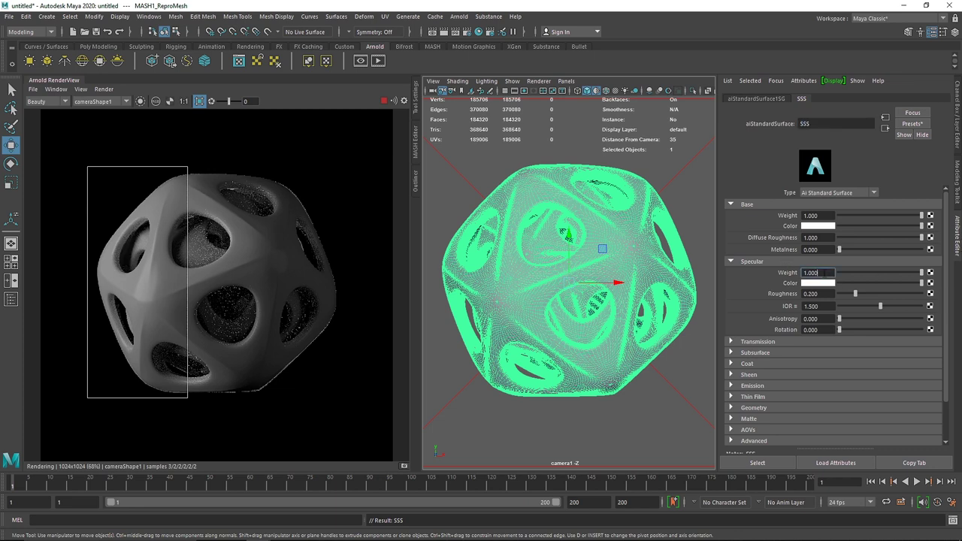
type("0.1")
key("Return")
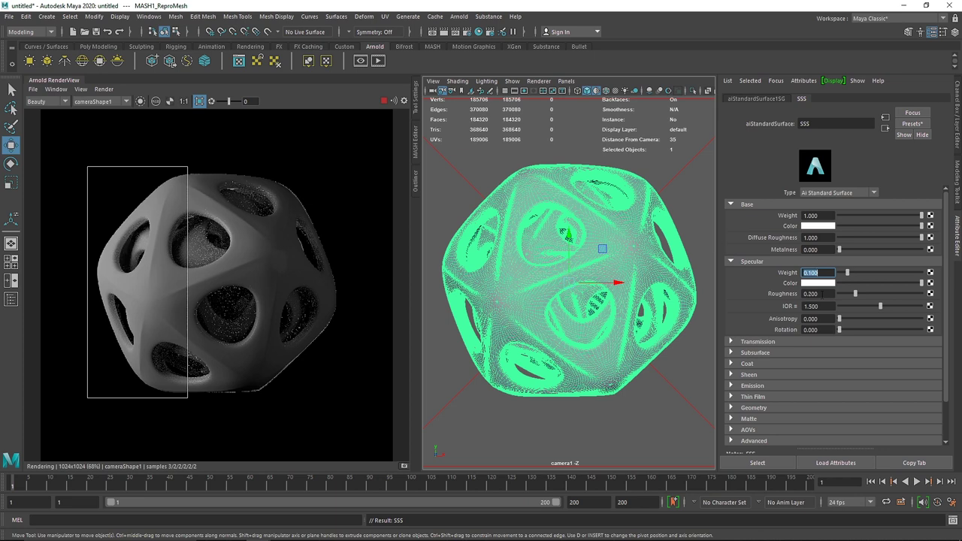
- Set the SSS material's specular roughness to 0.8 and its IOR to 1.7
left_click_drag(822, 294, 779, 296)
type(".8")
key("Return")
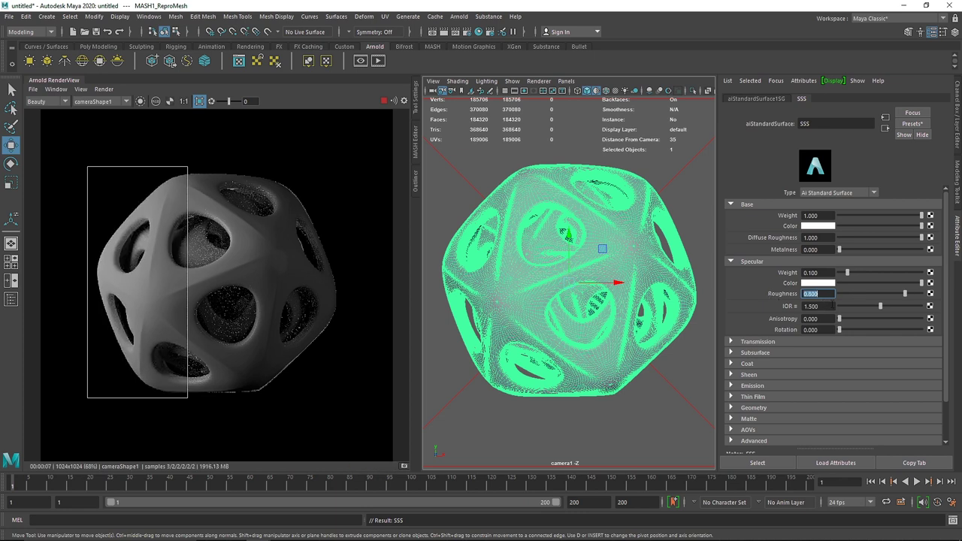
key("Tab")
type("1.7")
key("Return")
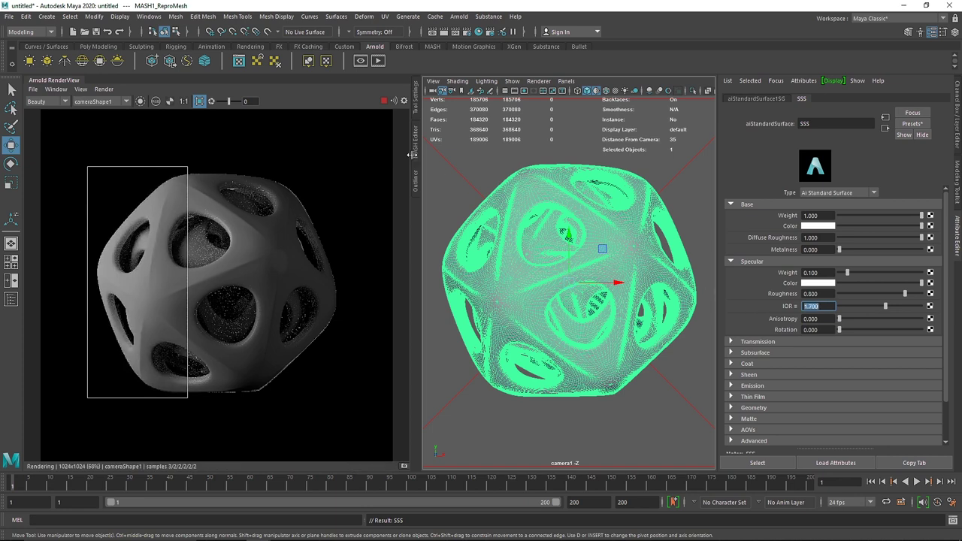
left_click(104, 89)
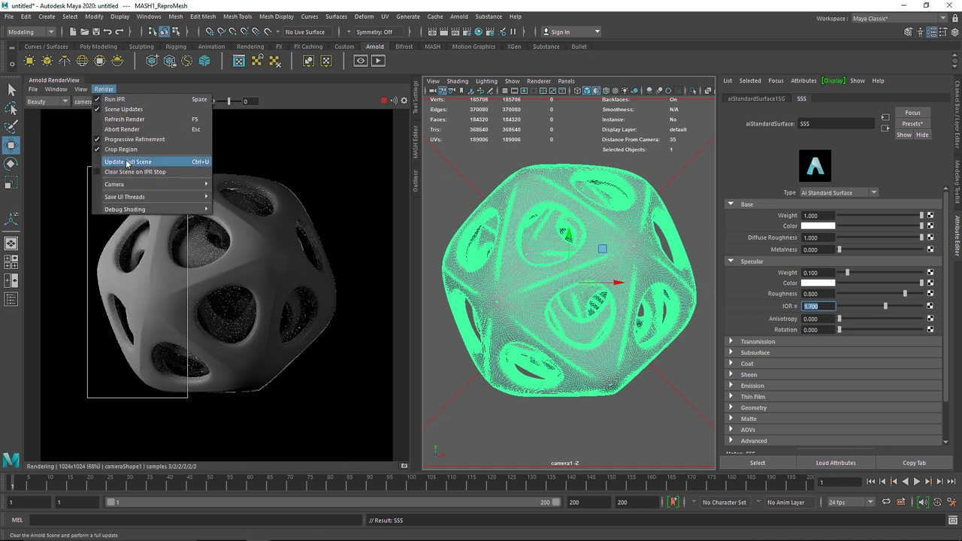
left_click(209, 172)
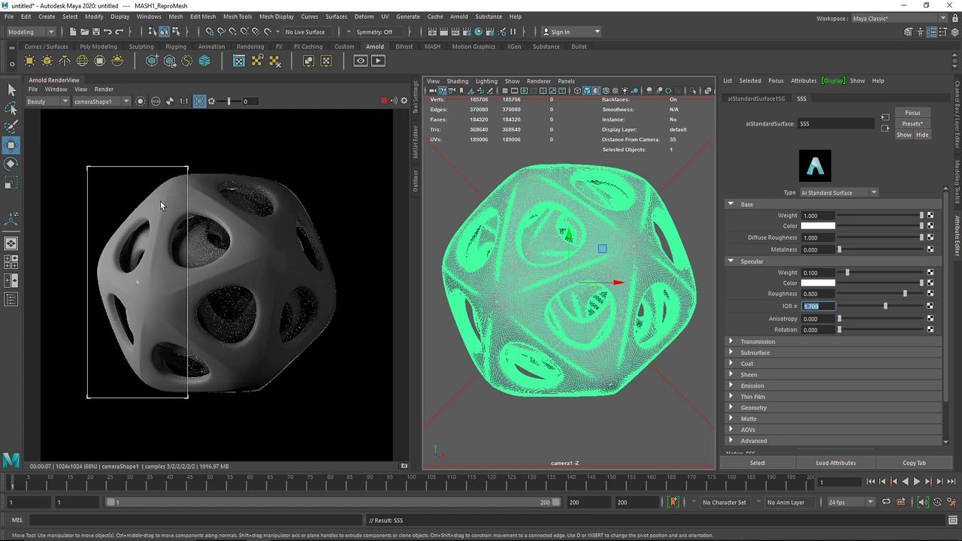
- Set the SSS material's transmission weight to 0.9
left_click(748, 263)
left_click(750, 272)
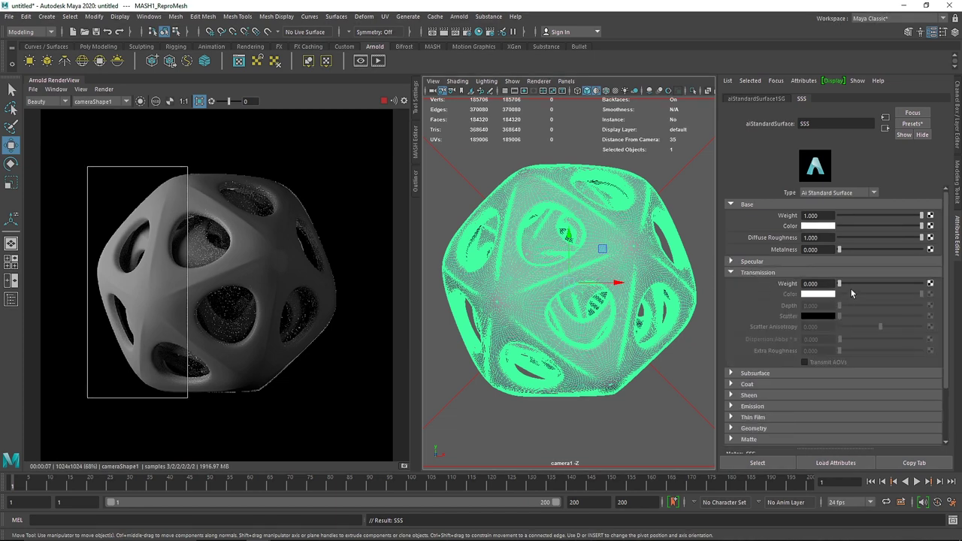
left_click_drag(834, 283, 723, 273)
type("0.9")
key("Return")
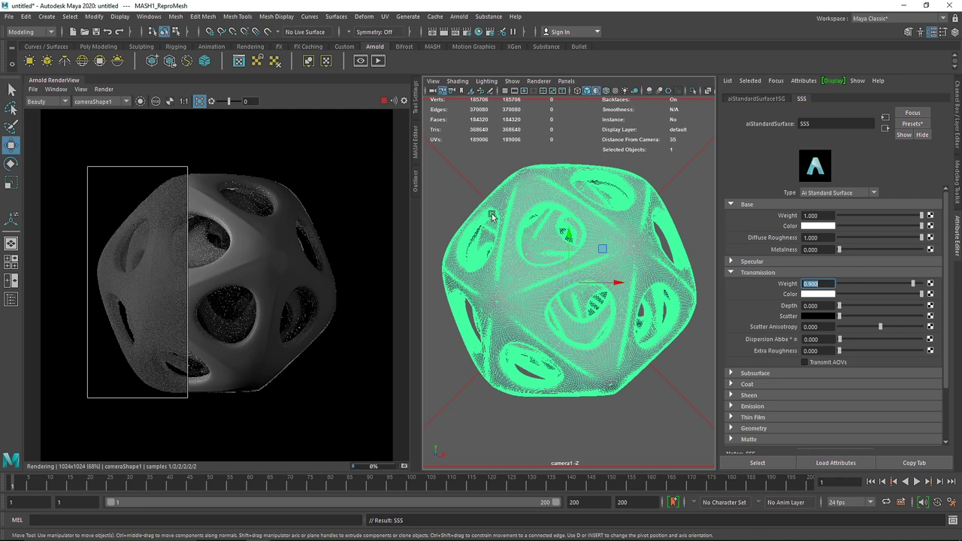
- Disable Opaque in the shell mesh's Arnold shape attributes and restart the render with the updated scene
left_click_drag(499, 147, 560, 197, "alt")
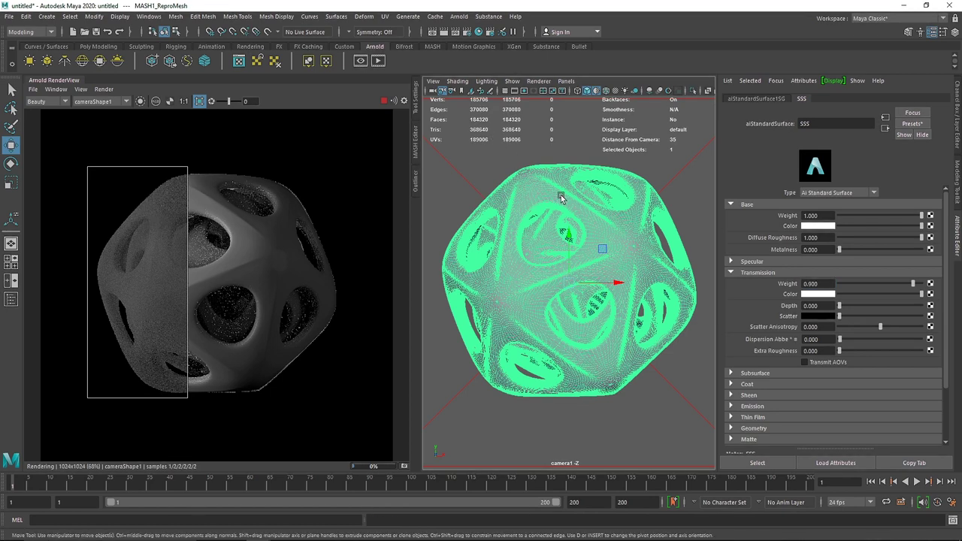
left_click(560, 196, "shift")
left_click(571, 176)
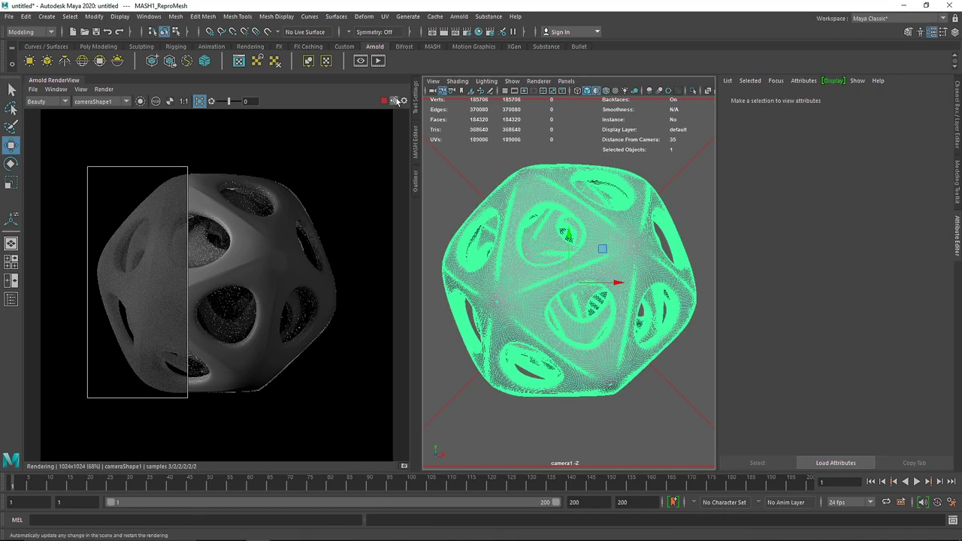
left_click(382, 103)
left_click(821, 266)
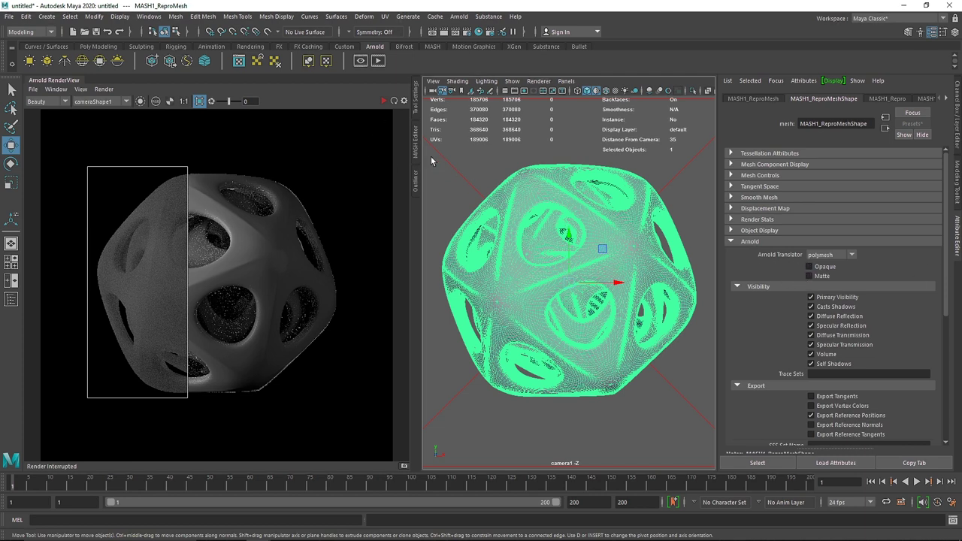
left_click(382, 101)
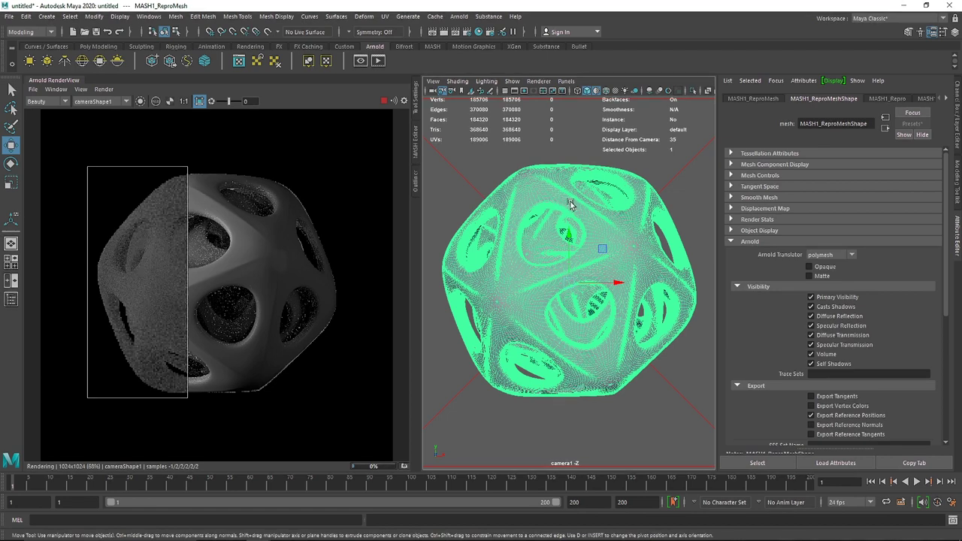
scroll(858, 101, "down", 4)
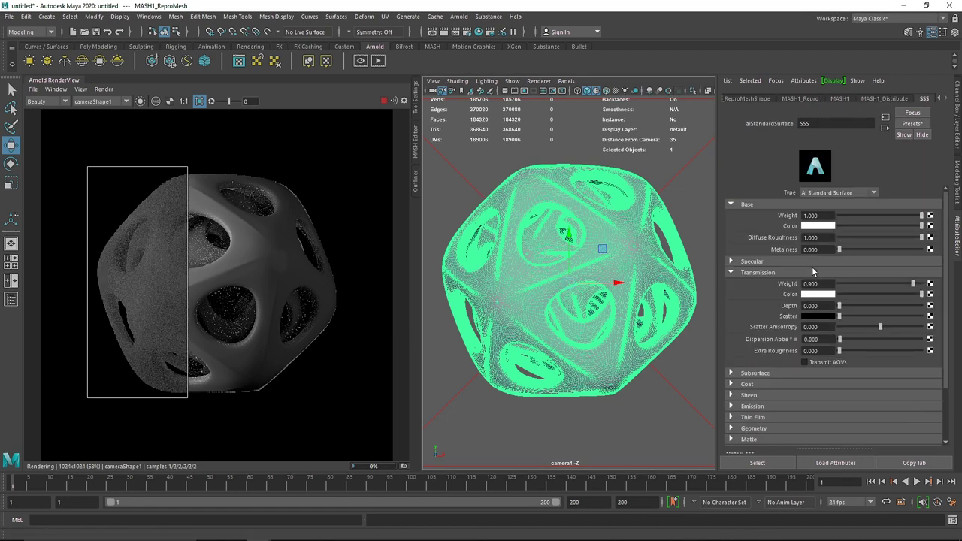
left_click(104, 88)
left_click(143, 161)
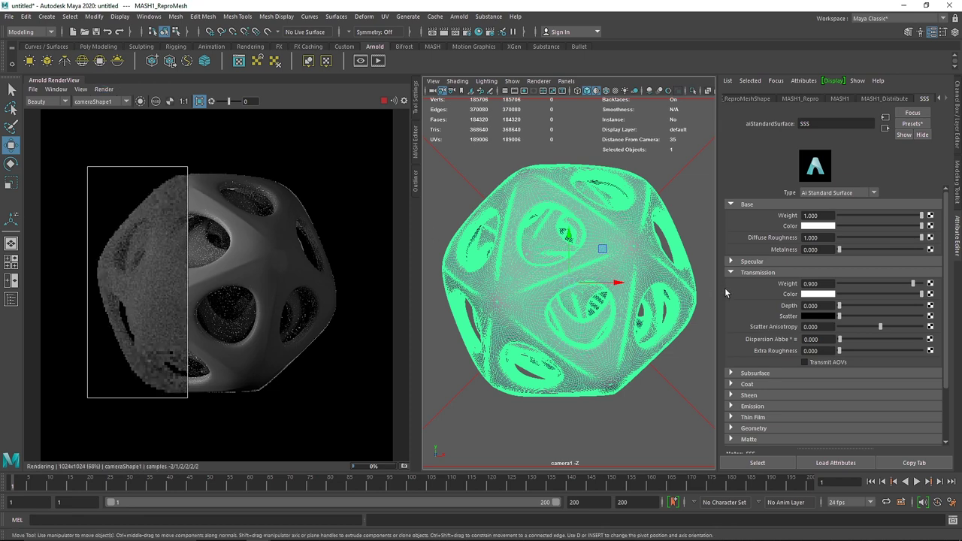
- Change the SSS material's transmission color to a muted red and widen the render crop region slightly
left_click(818, 294)
left_click(768, 266)
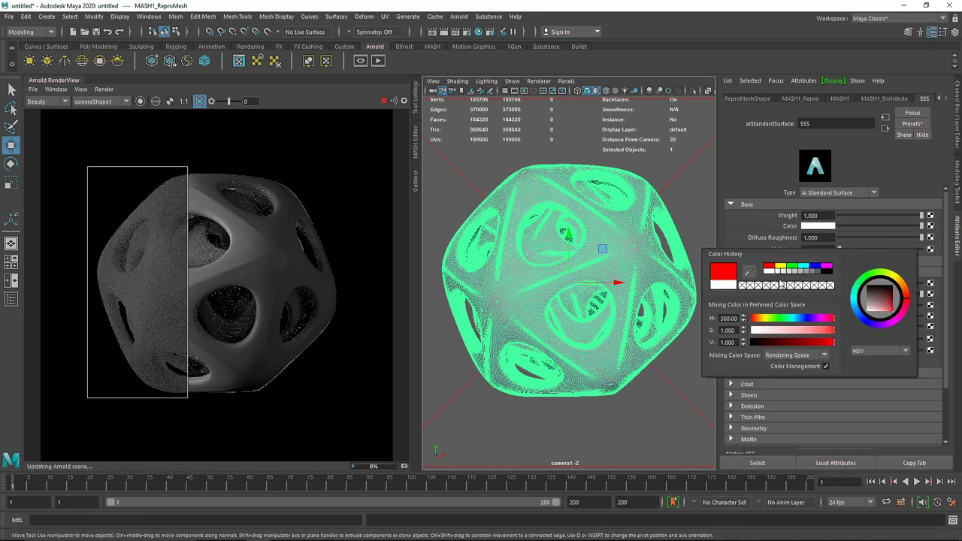
left_click_drag(885, 310, 891, 307)
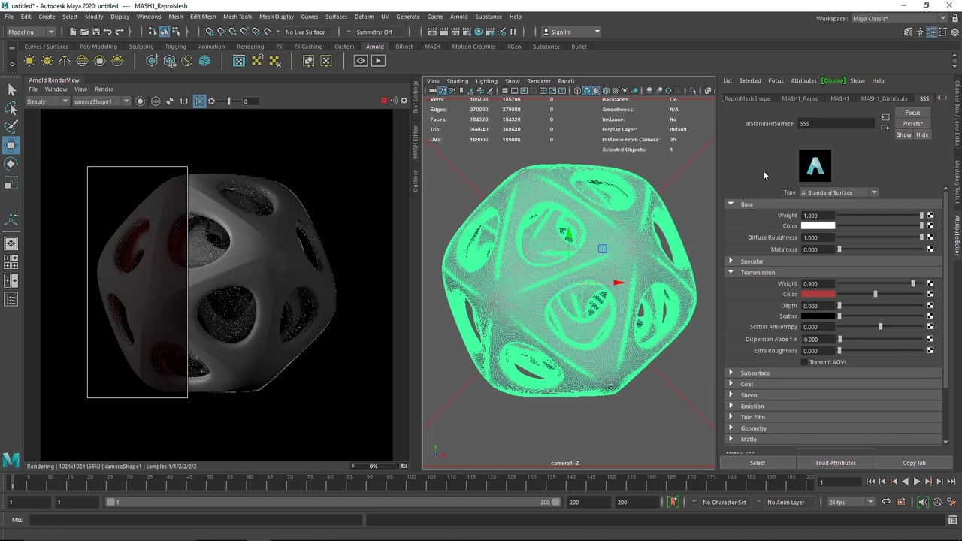
left_click_drag(186, 170, 217, 167)
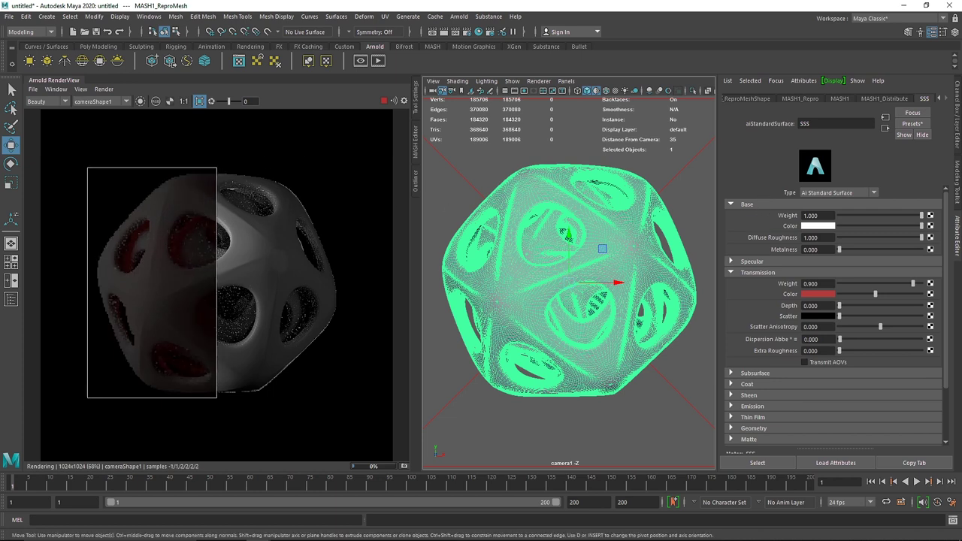
- Set the SSS material's subsurface weight to 1 and apply the Ketchup subsurface color preset
left_click(754, 272)
left_click(752, 284)
left_click(858, 295)
left_click_drag(864, 294, 923, 295)
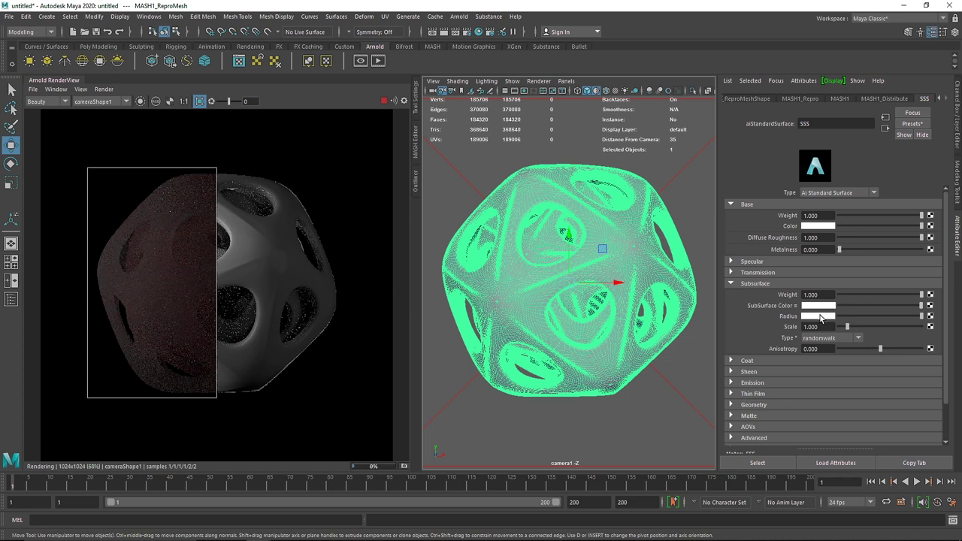
right_click(794, 306)
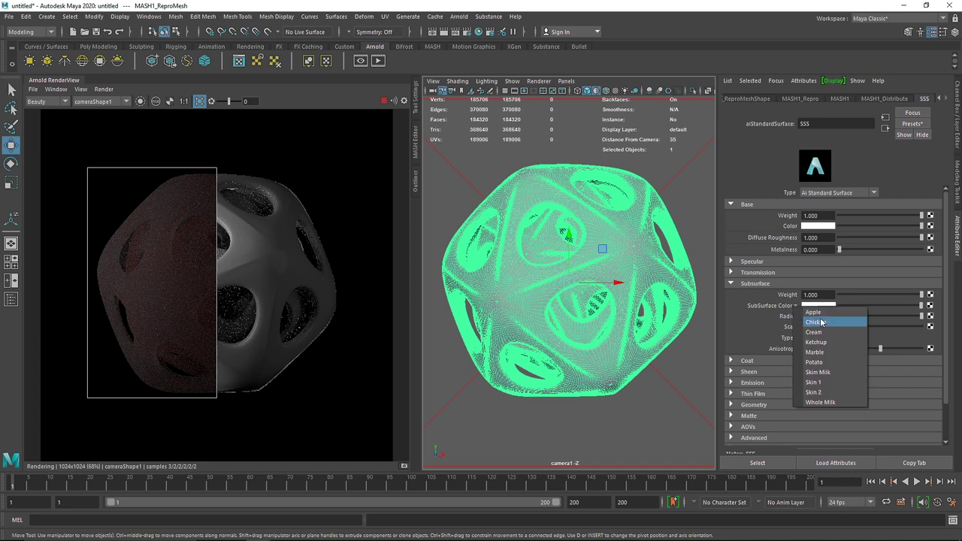
left_click(825, 342)
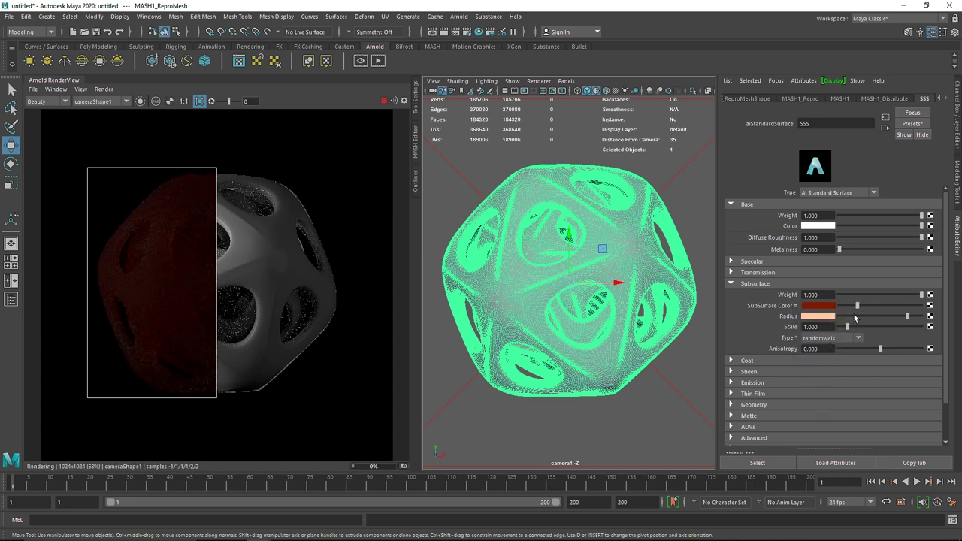
- Reduce the subsurface radius to black and brighten the dark red subsurface color slightly
left_click_drag(878, 314, 801, 314)
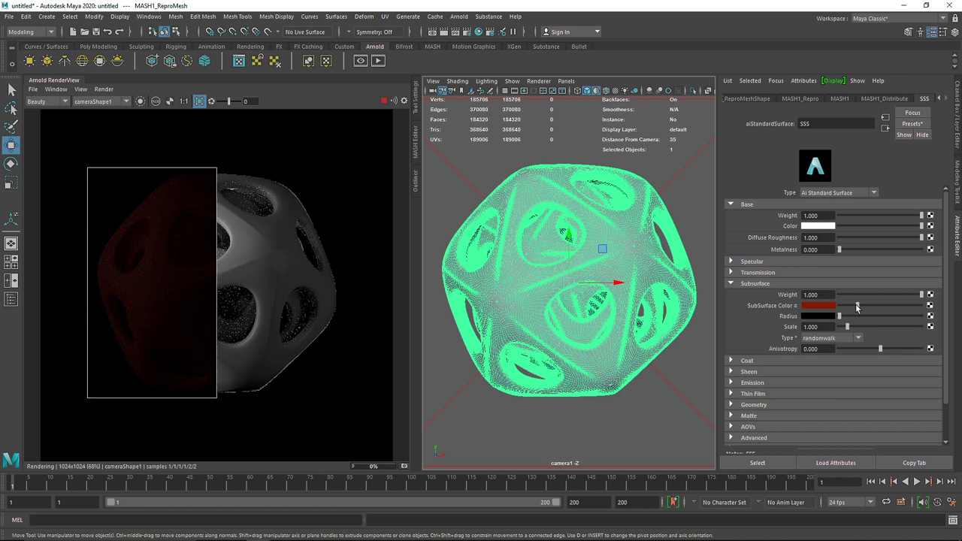
left_click_drag(855, 307, 864, 309)
- Set the subsurface scale to 0.5 and switch the subsurface type to randomwalk_v2
left_click(813, 326)
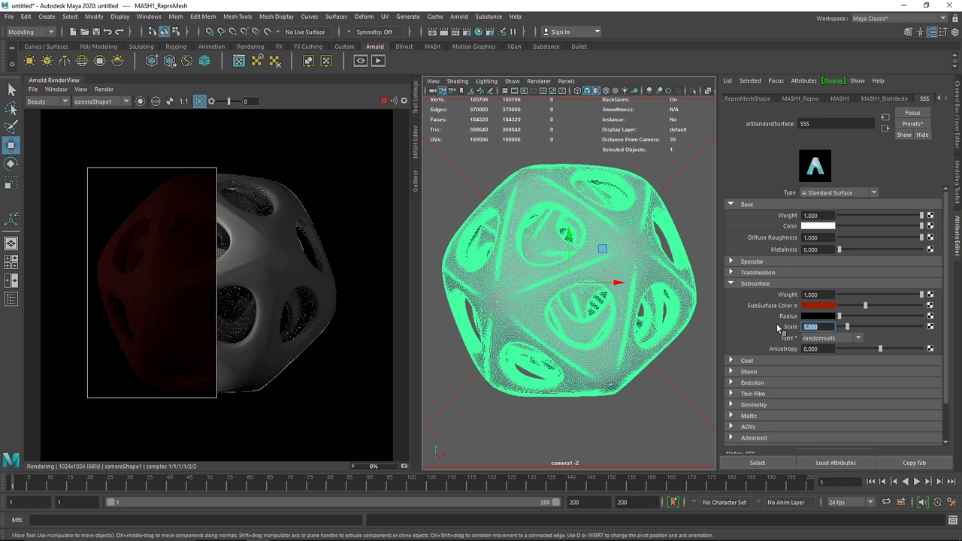
key("BackSpace")
type("0.5")
key("Return")
left_click(827, 338)
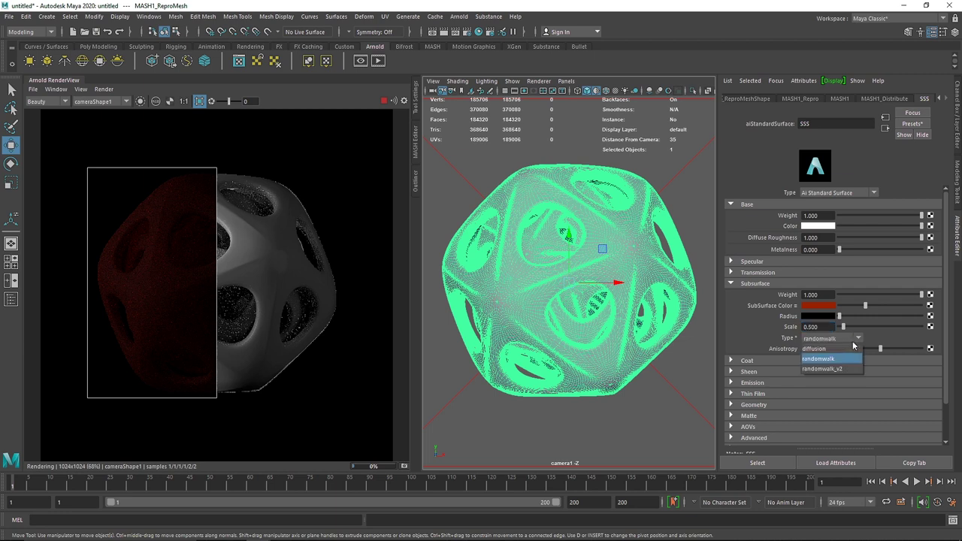
left_click(839, 367)
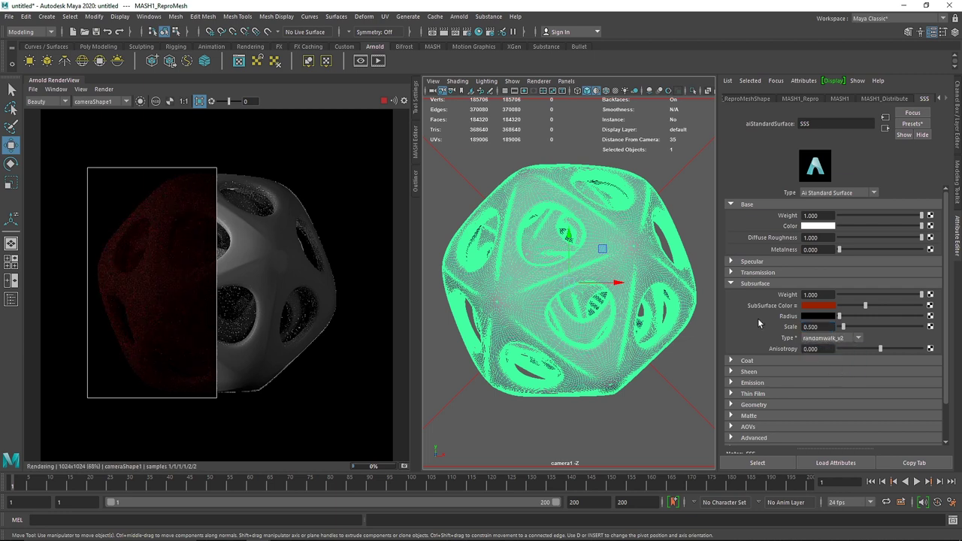
- Set the SSS material's sheen weight to 1 and its sheen roughness to 0.8
left_click(758, 273)
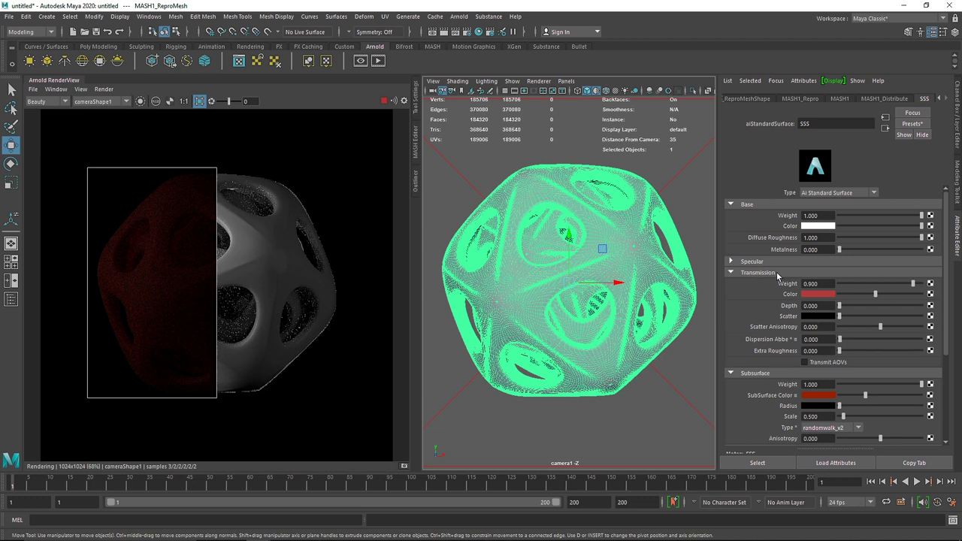
left_click(776, 274)
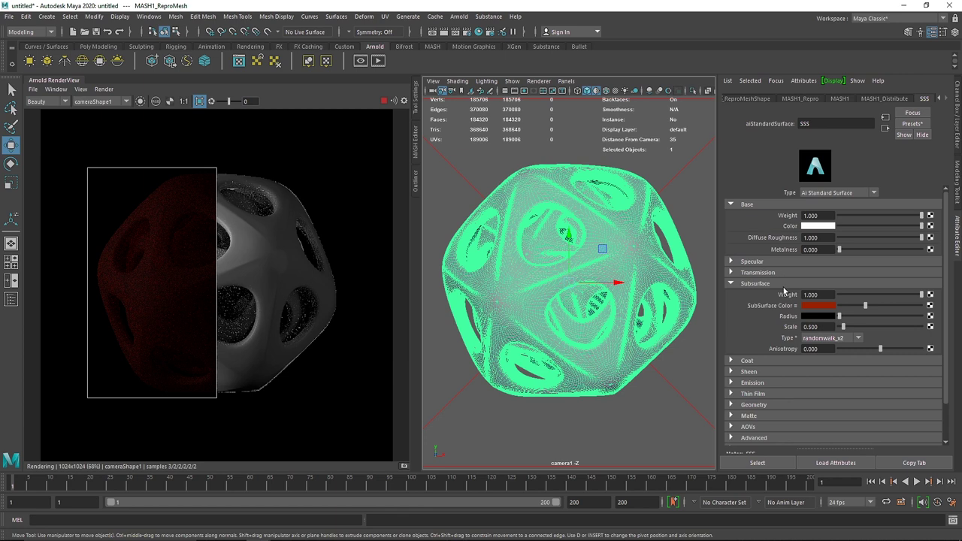
left_click(766, 286)
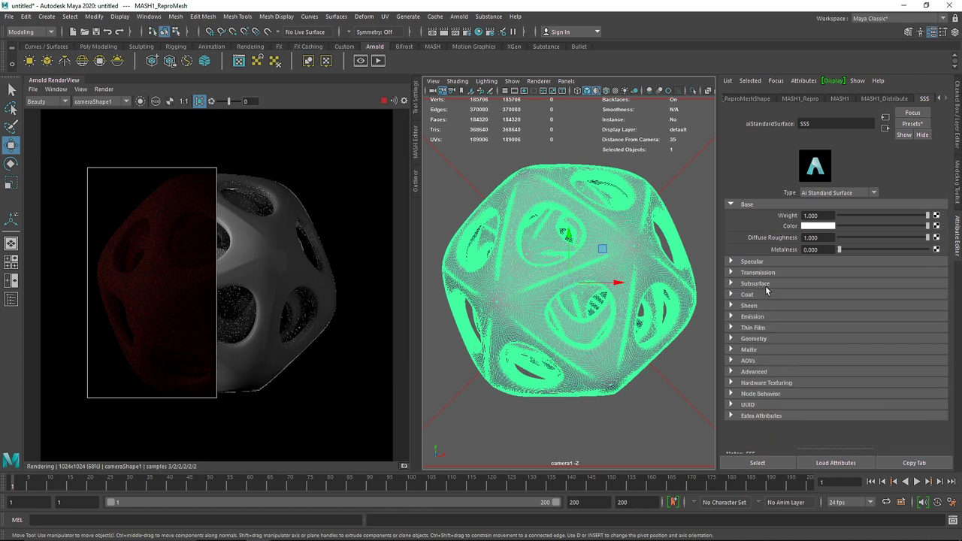
left_click(764, 295)
left_click_drag(910, 308, 790, 309)
left_click(757, 294)
left_click(765, 307)
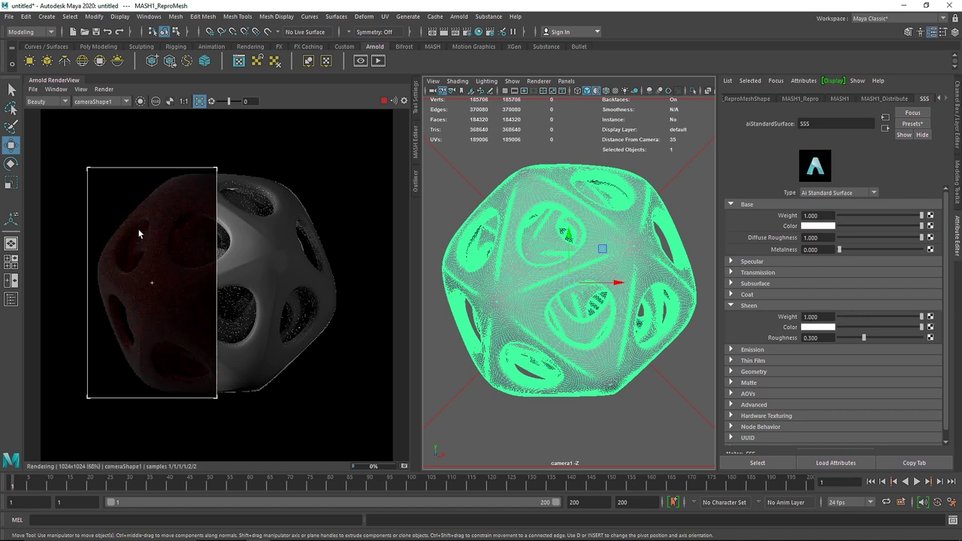
left_click(814, 338)
type("0.8")
key("Return")
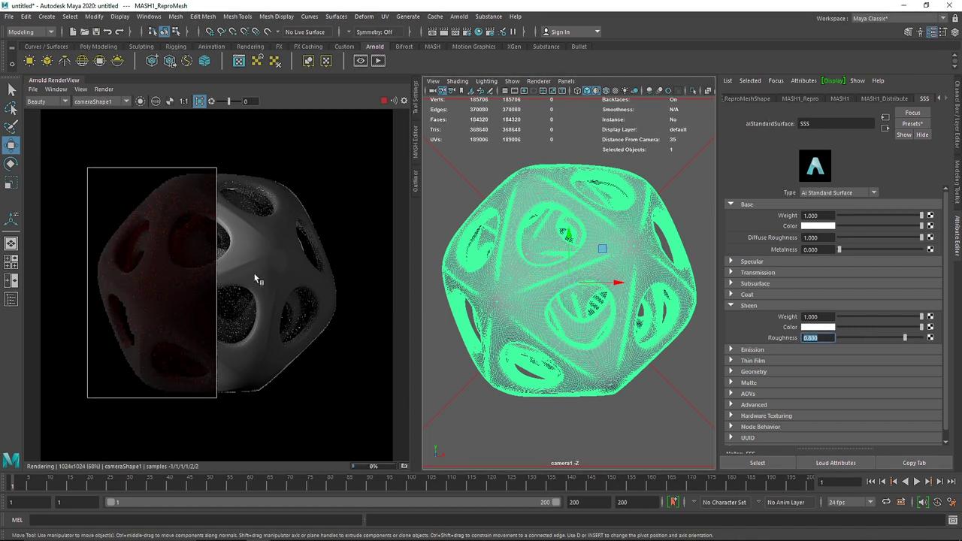
- Extend the render crop region across the whole shell and stop the live render
left_click_drag(213, 172, 335, 159)
left_click(383, 101)
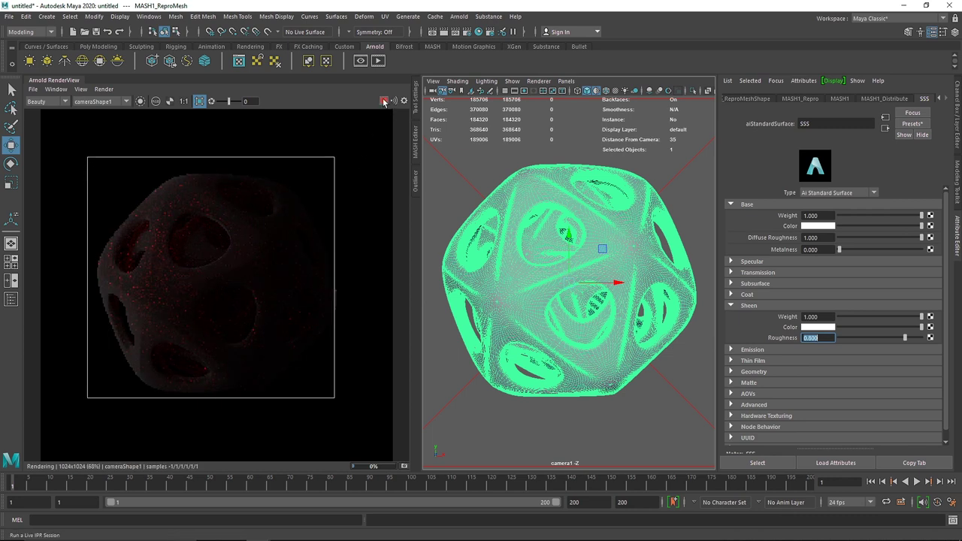
- Identify the area lights in the Outliner and rename aiAreaLight2 to Key
left_click(416, 182)
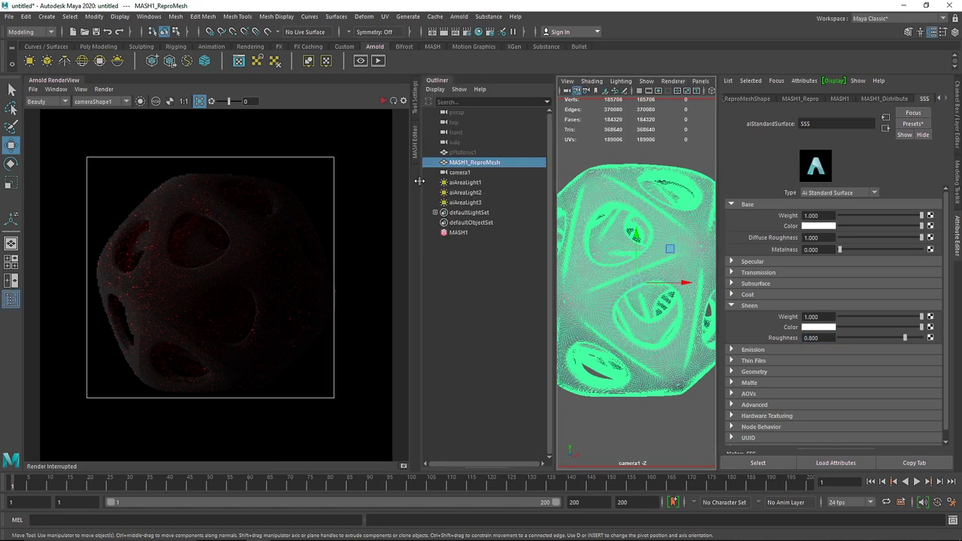
left_click(472, 202)
left_click(487, 182)
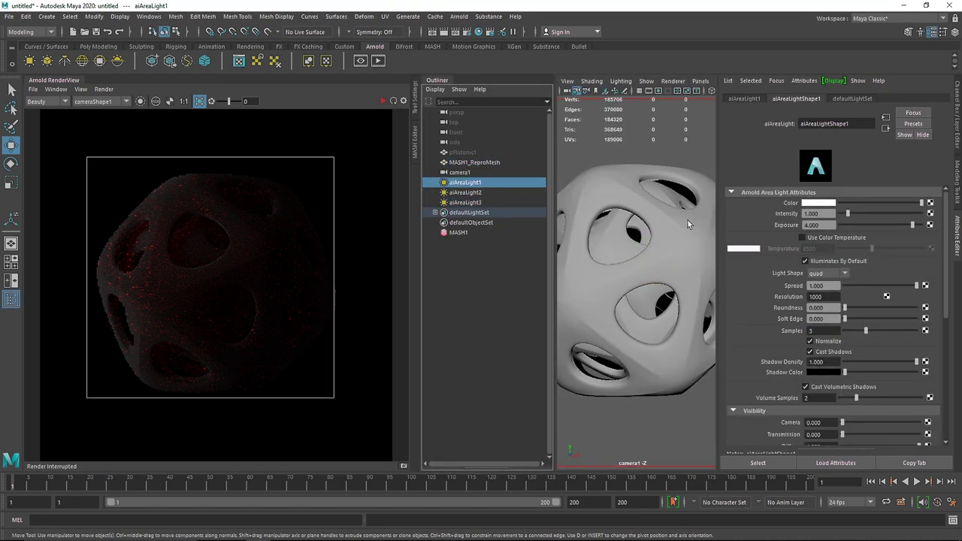
left_click(484, 203)
left_click(485, 193)
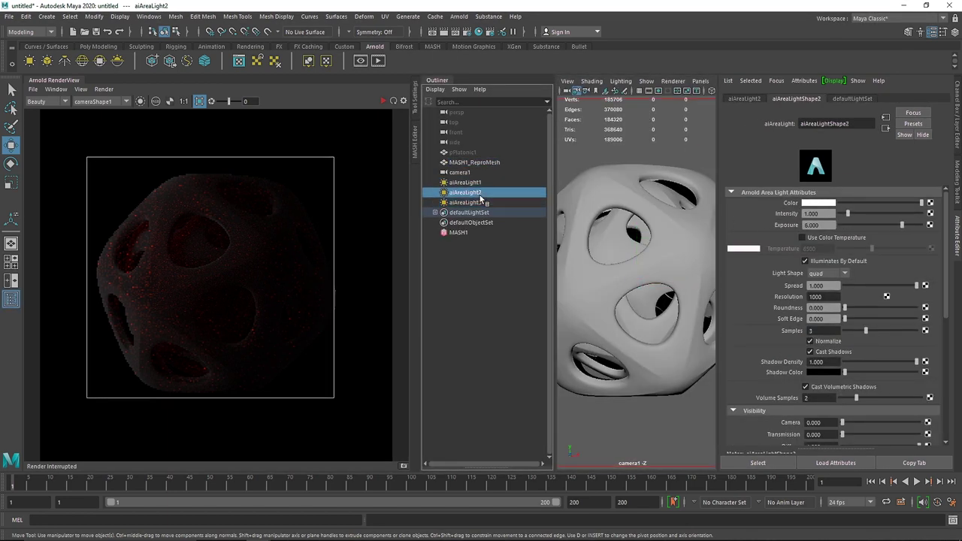
double_click(468, 194)
type("Key")
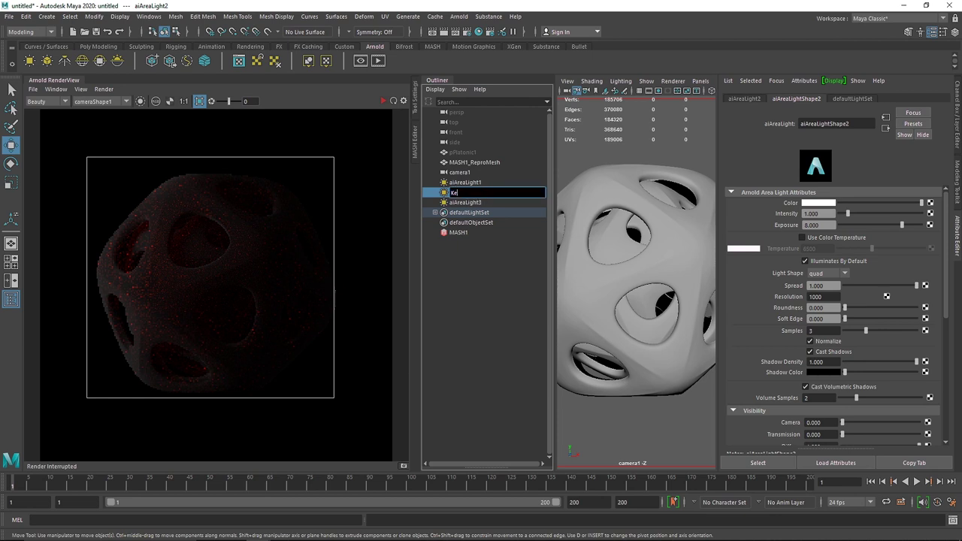
key("Return")
- Rename aiAreaLight3 to Back and aiAreaLight1 to Fill
left_click(471, 202)
double_click(473, 204)
type("Back")
key("Return")
double_click(471, 183)
type("Fi")
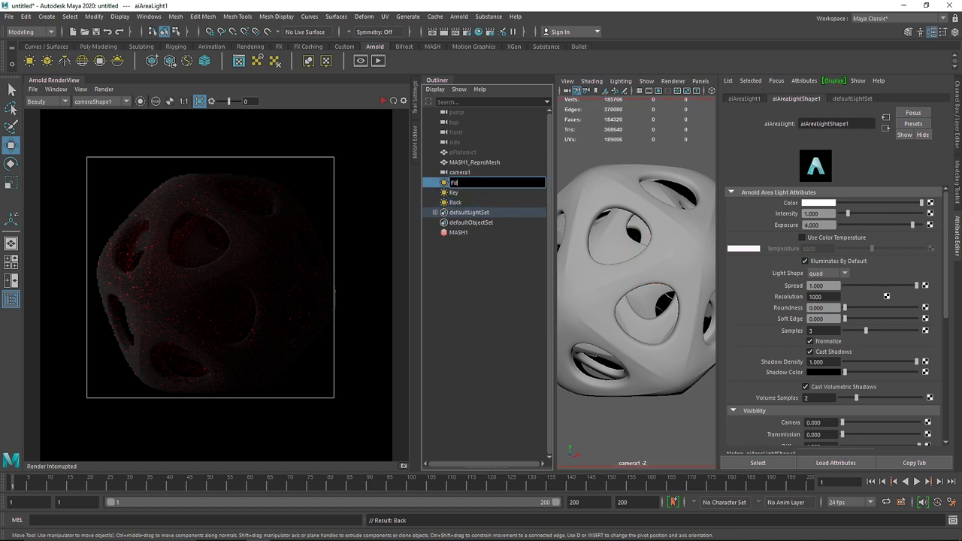
type("ll")
key("Return")
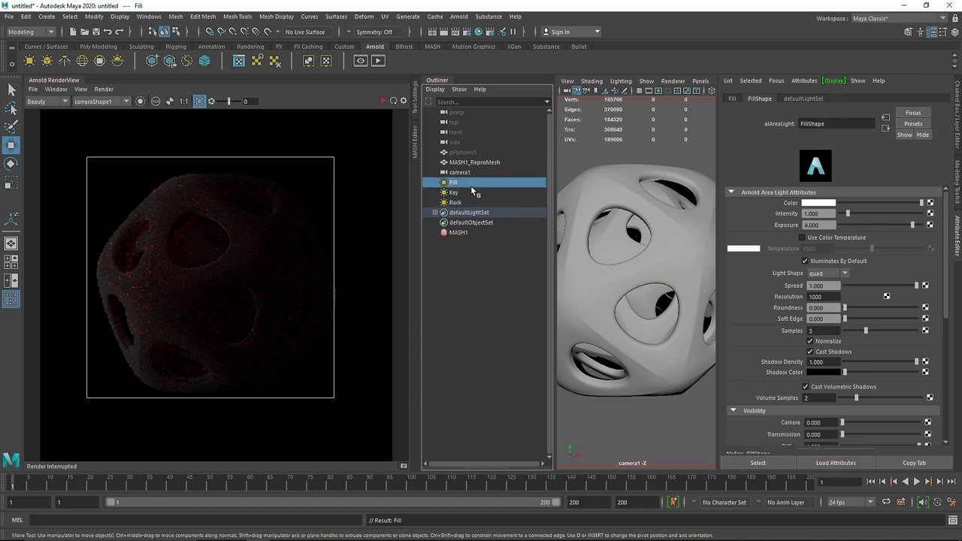
- Set the Key light's exposure to 10 and restart the live render
left_click(471, 192)
left_click(828, 224)
key("Return")
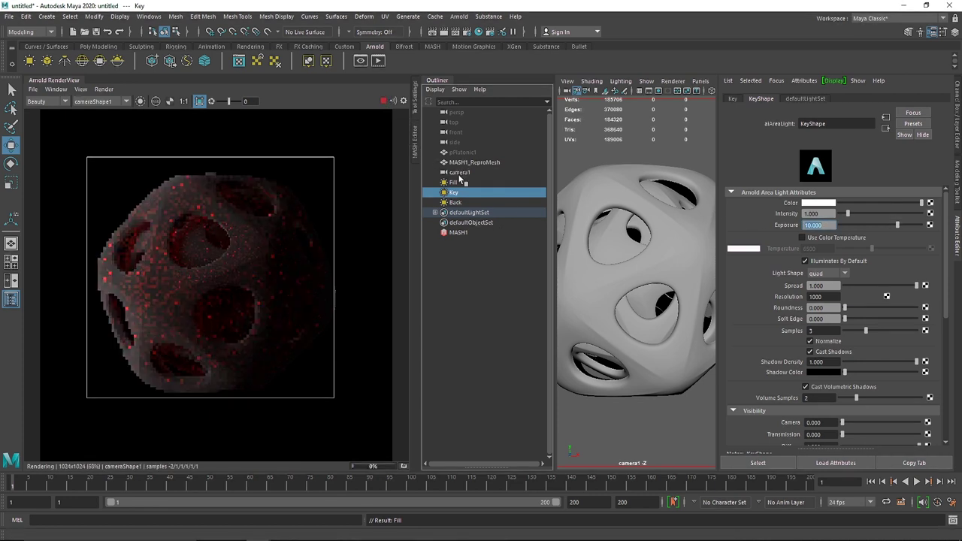
- Set the Fill light's exposure to 6
left_click(460, 182)
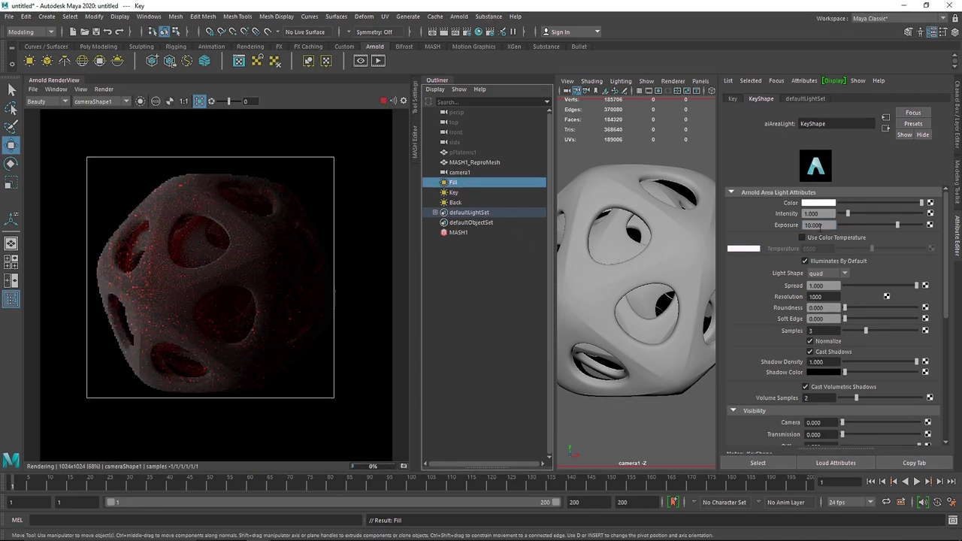
left_click_drag(824, 226, 780, 228)
type("6")
key("Return")
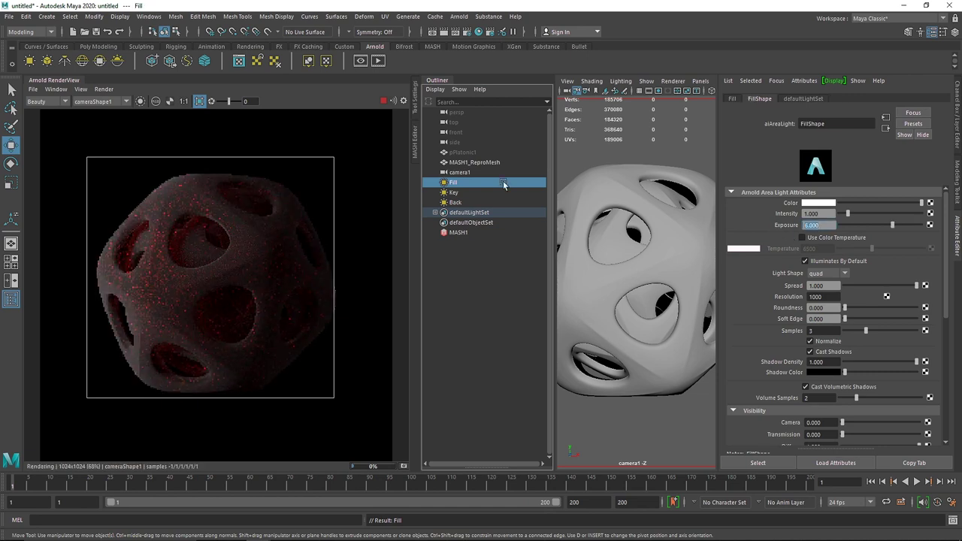
- Set the Back light's exposure to 8
left_click(466, 200)
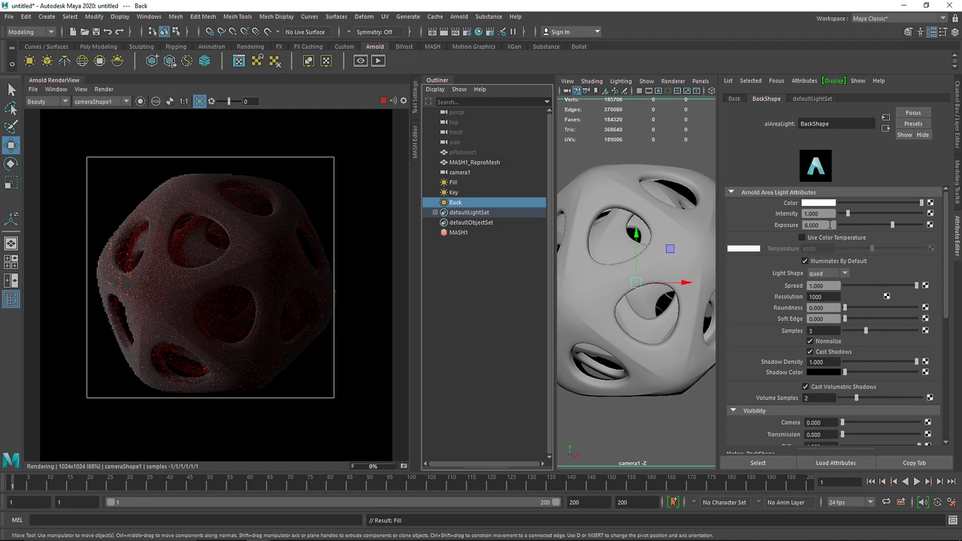
left_click_drag(830, 225, 775, 224)
type("8")
key("Return")
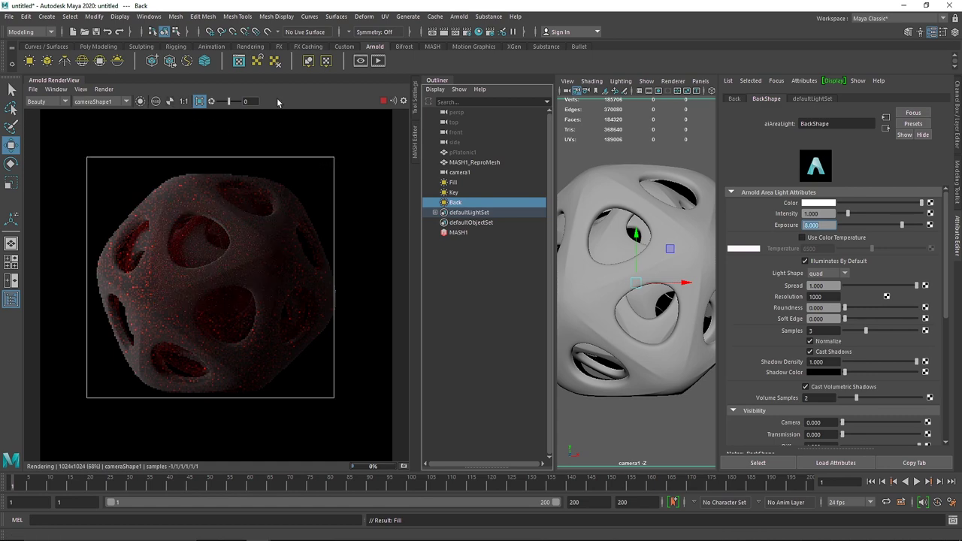
- Turn off the render crop region and rerender the reproduced mesh with its SSS material's coat weight set to 1
left_click(199, 102)
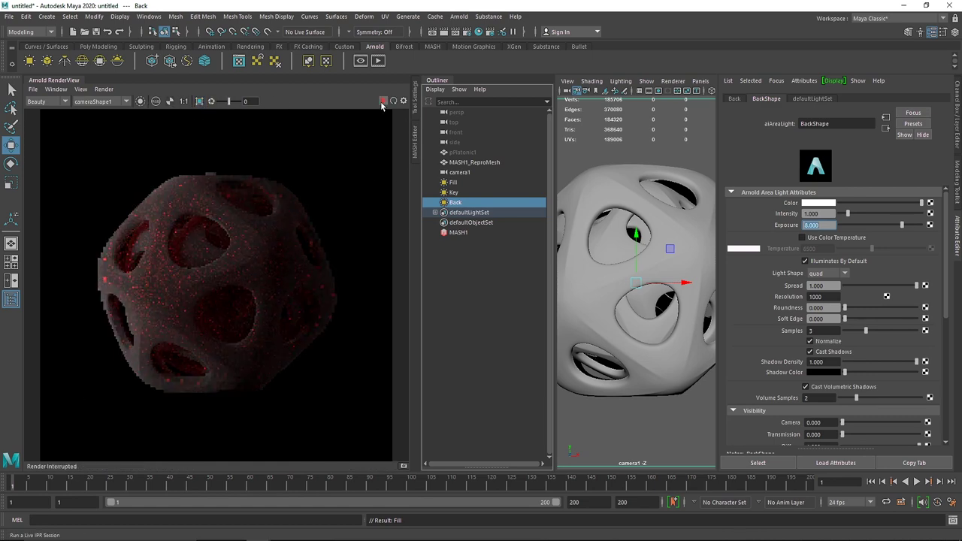
left_click(646, 225)
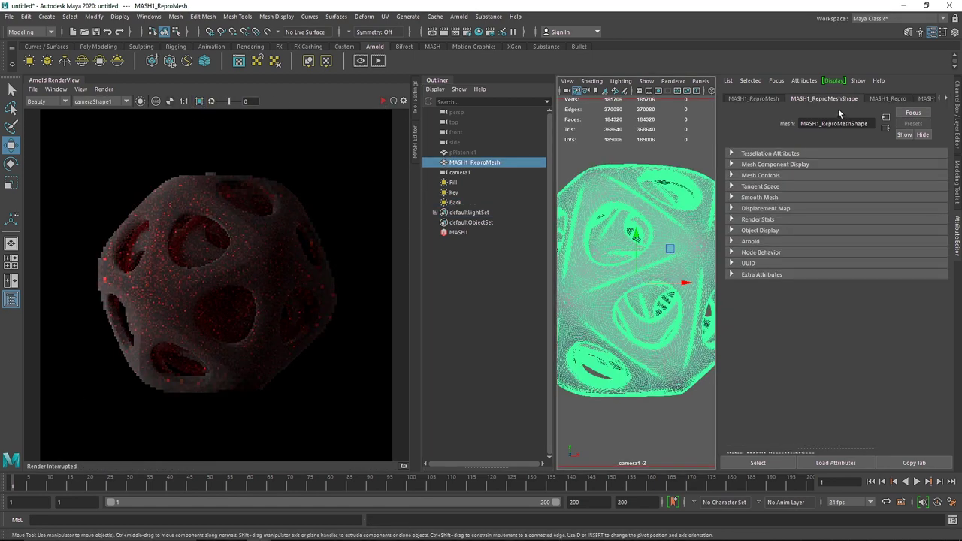
scroll(841, 101, "down", 4)
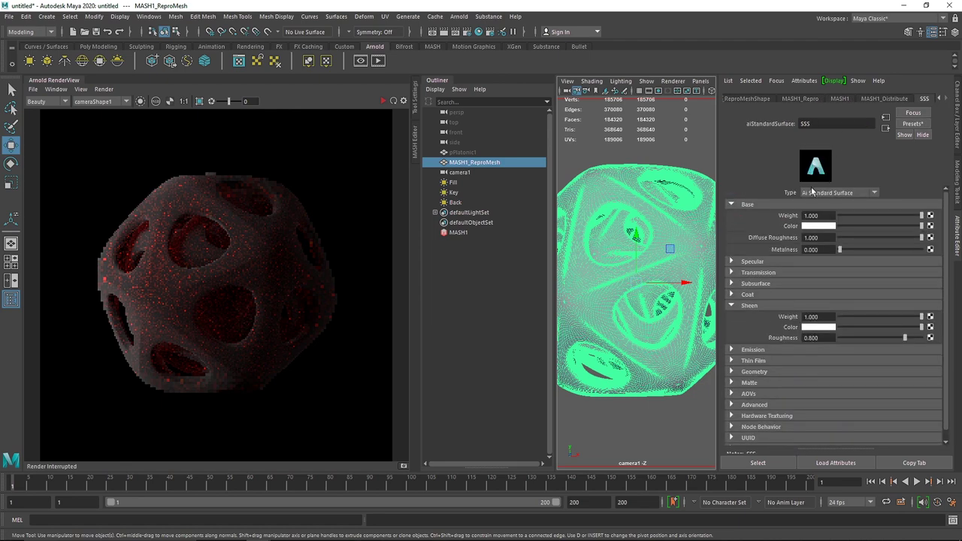
left_click(756, 295)
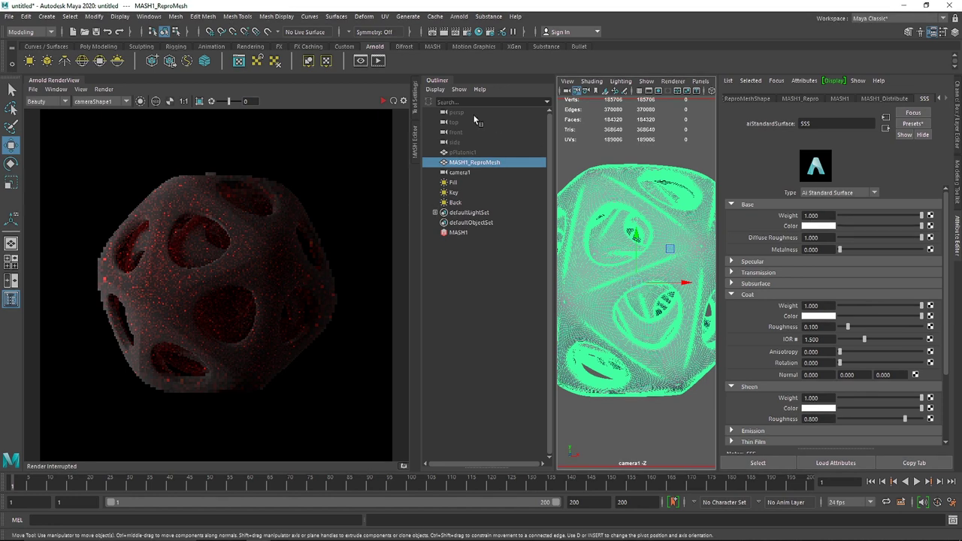
left_click(383, 101)
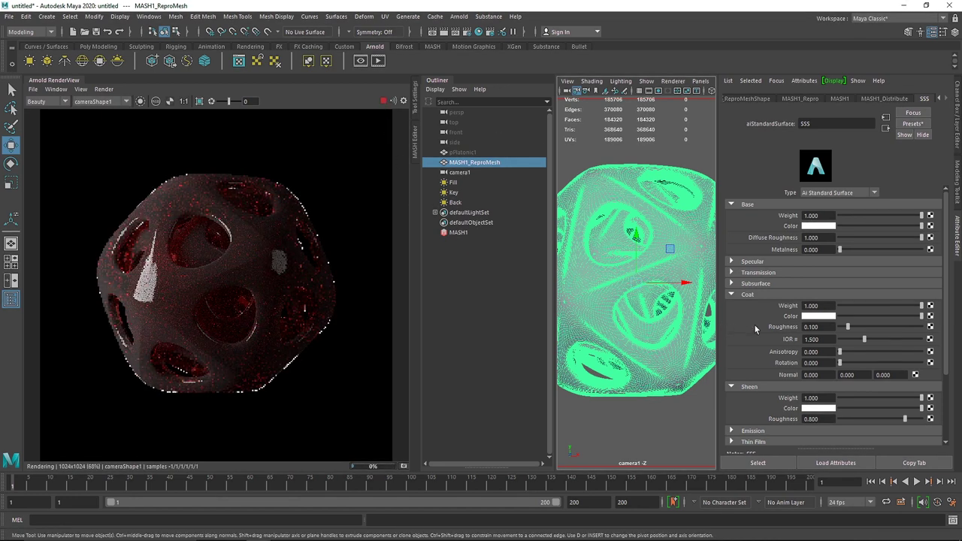
- Set the SSS material's coat color to the red from the color history and its coat weight to 0
left_click(817, 317)
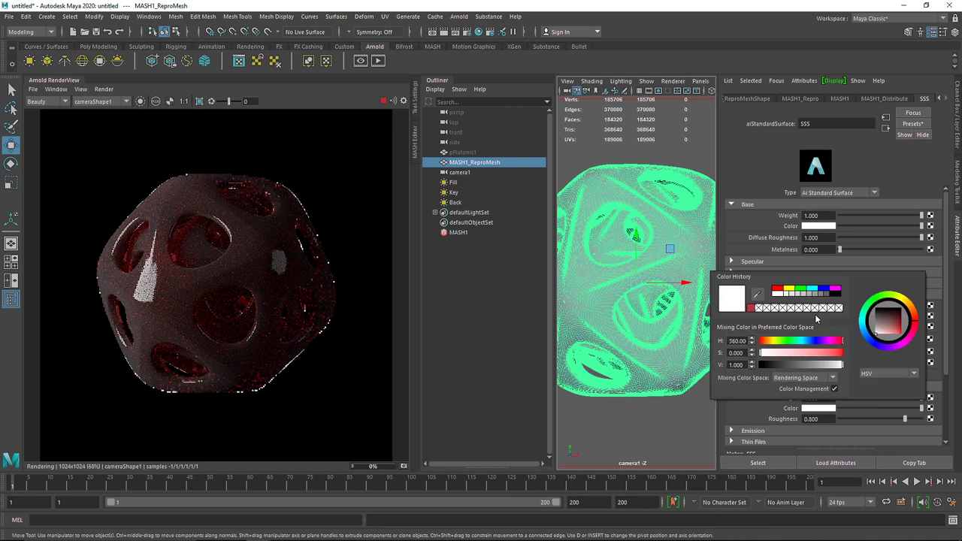
left_click(750, 308)
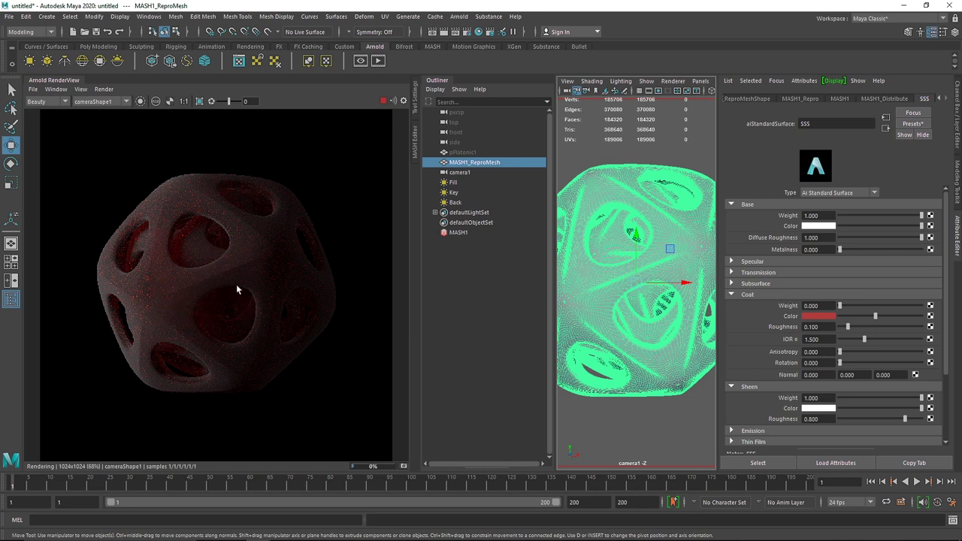
- Try cyan as the SSS material's coat color and undo the change
left_click(818, 317)
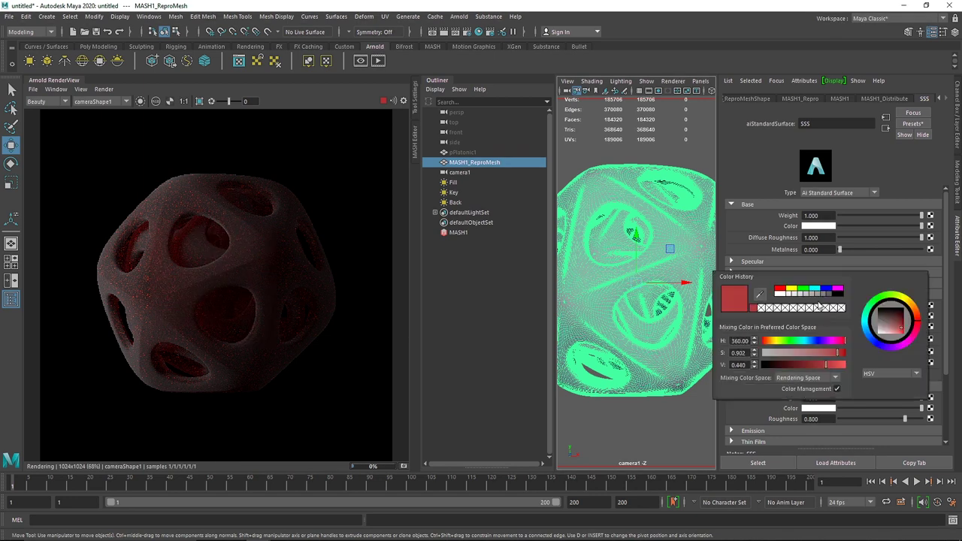
left_click(814, 288)
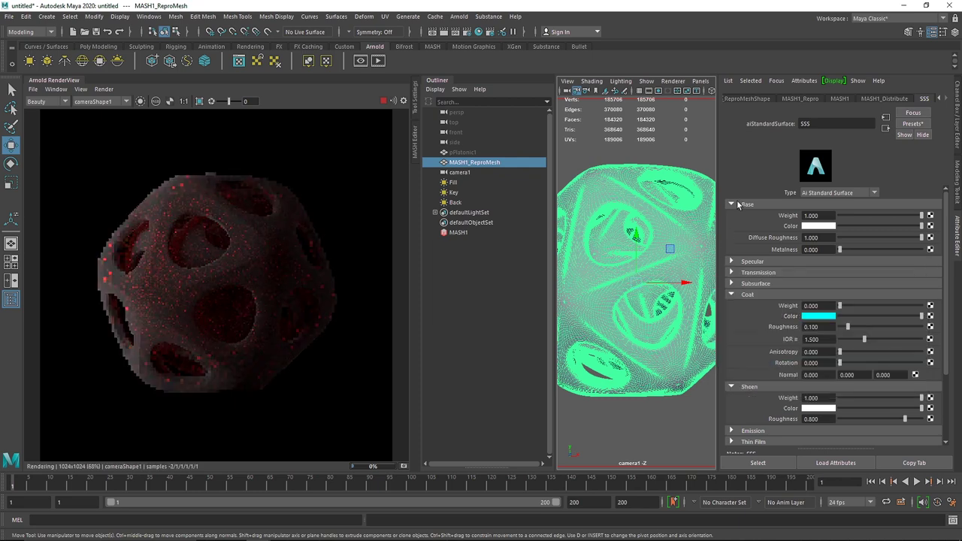
key("ctrl+z")
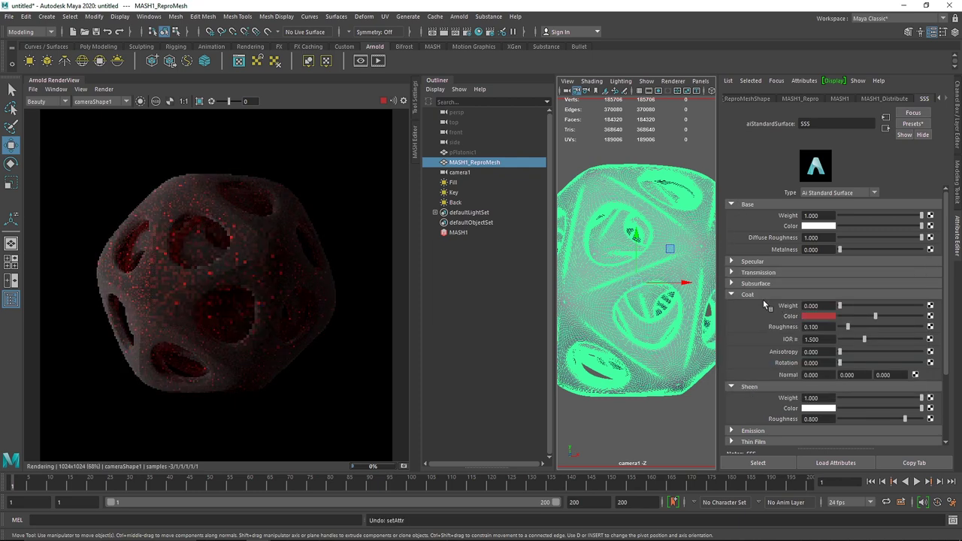
- Try cyan as the SSS material's subsurface color and undo the change
left_click(748, 294)
left_click(755, 283)
left_click(810, 307)
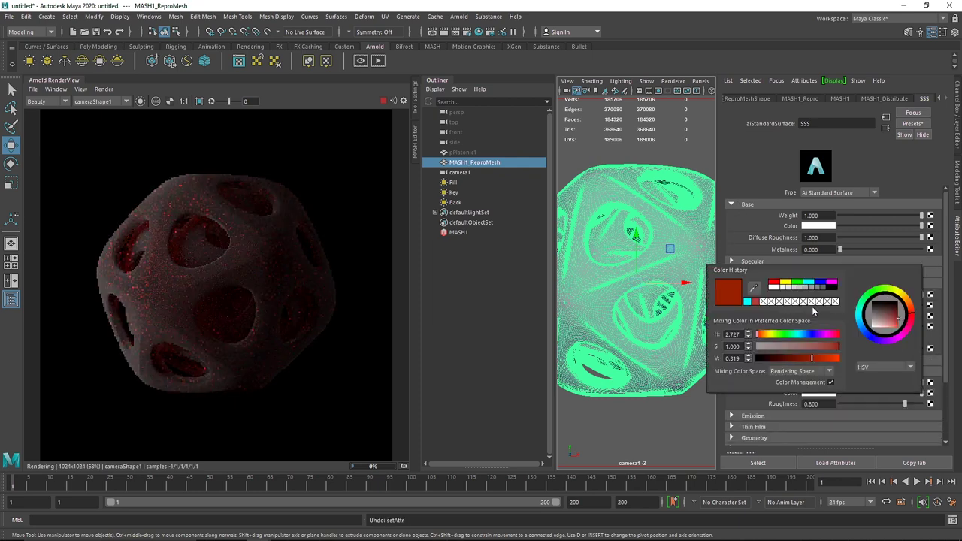
left_click(814, 287)
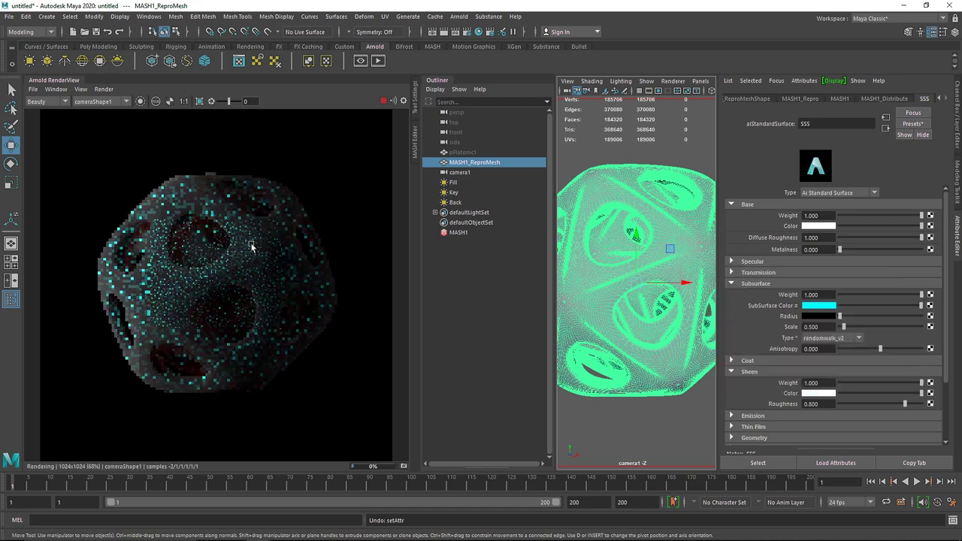
key("ctrl+z")
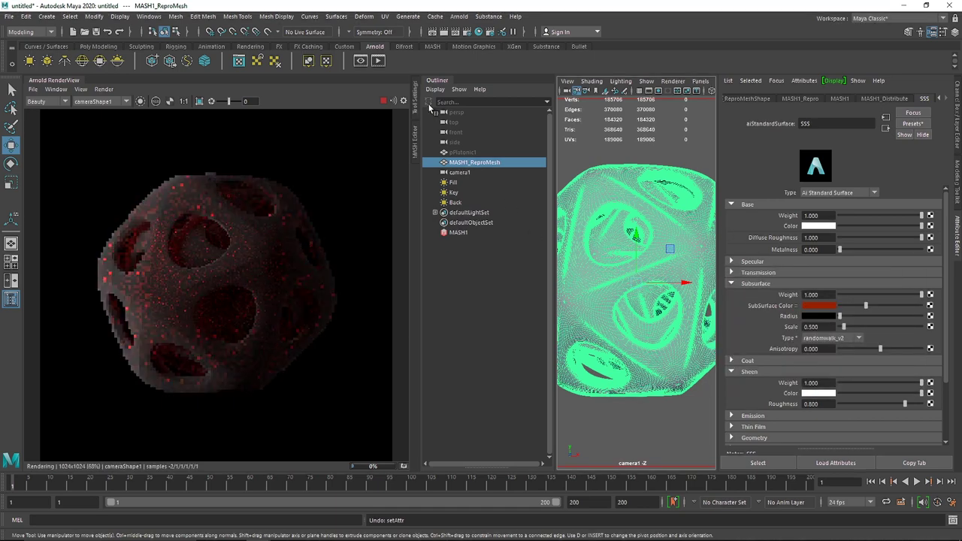
- Collapse the Outliner to give the render view and viewport more room
left_click(439, 81)
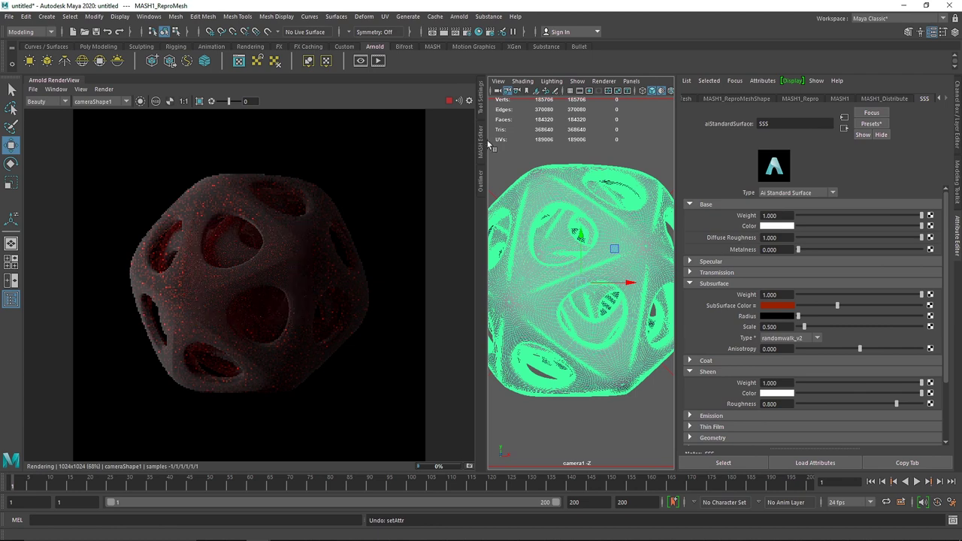